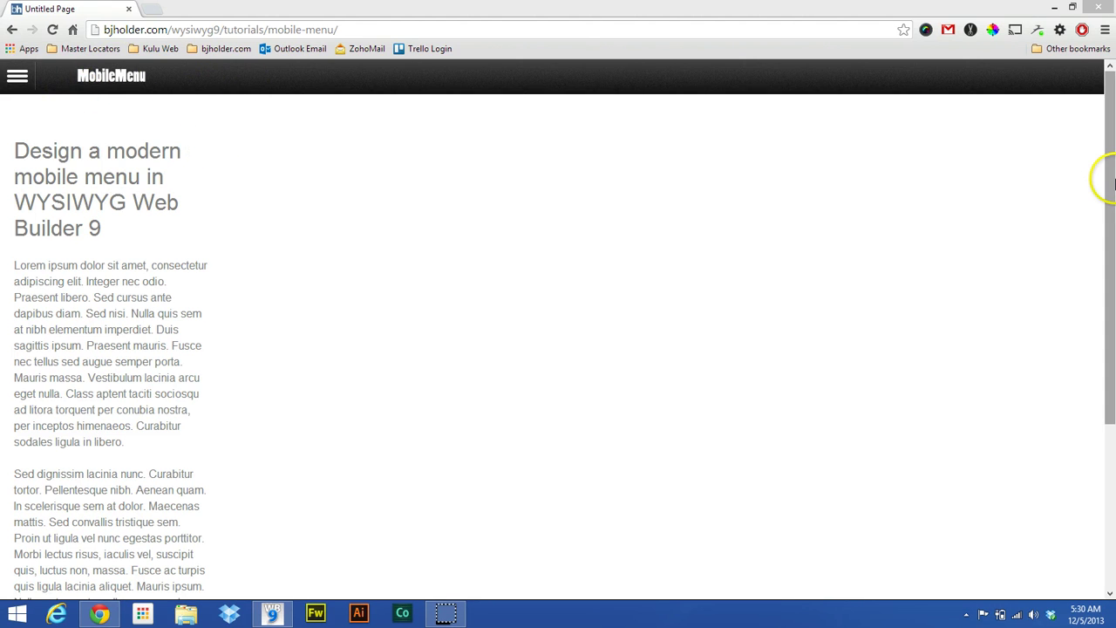
# Test the mobile menu dropdown in the browser preview, toggling it repeatedly and tapping Products.
pyautogui.click(1112, 192)
pyautogui.moveTo(1113, 192); pyautogui.dragTo(1113, 161)
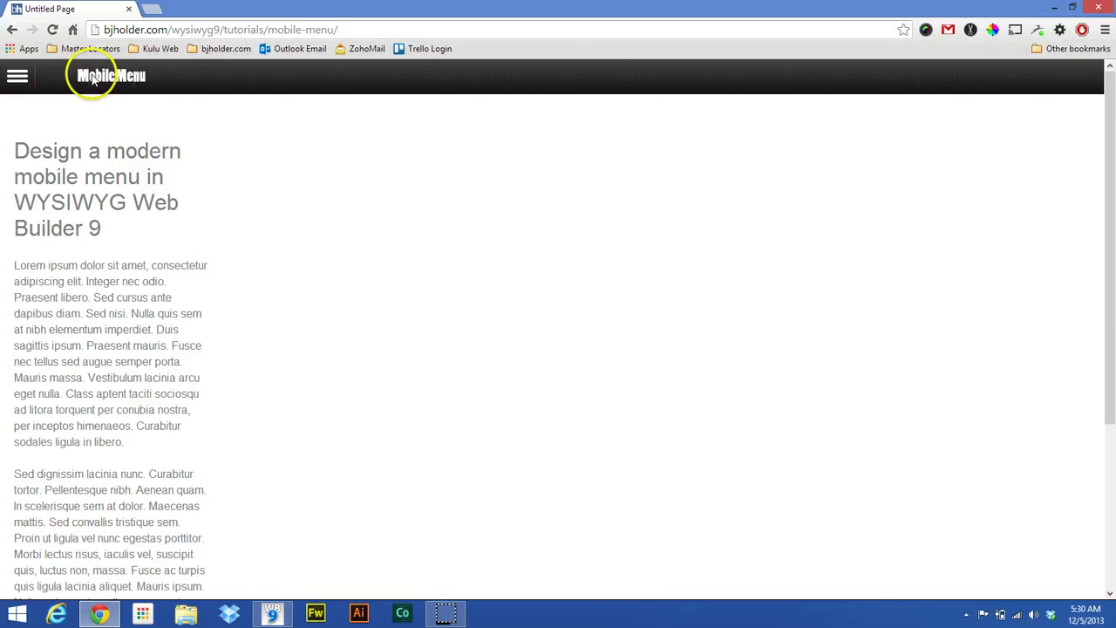
pyautogui.click(42, 80)
pyautogui.click(42, 80)
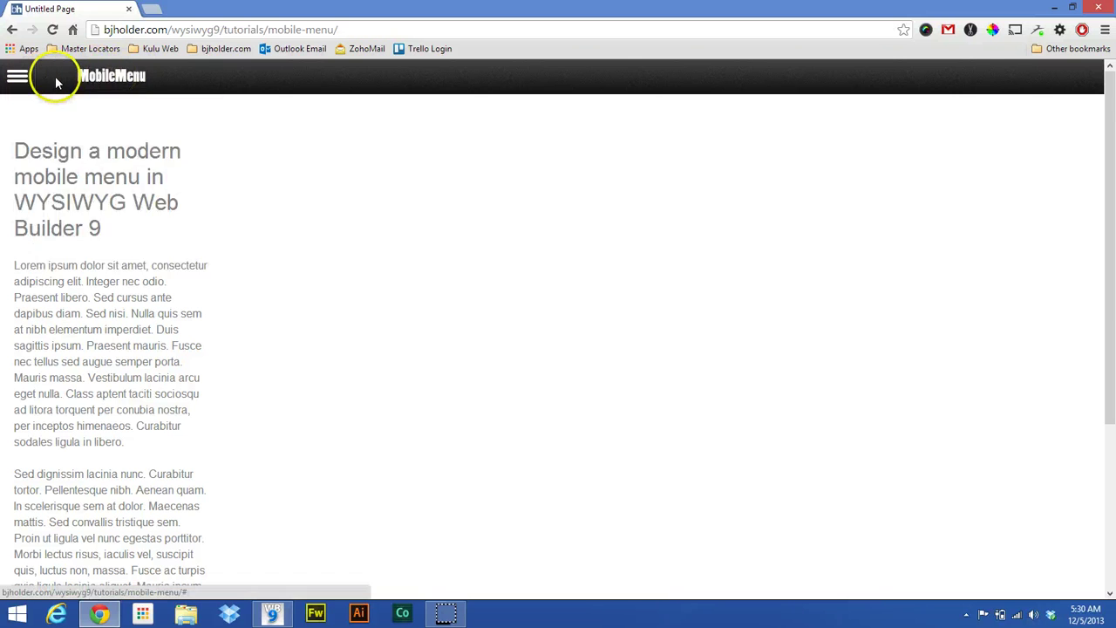
pyautogui.click(26, 84)
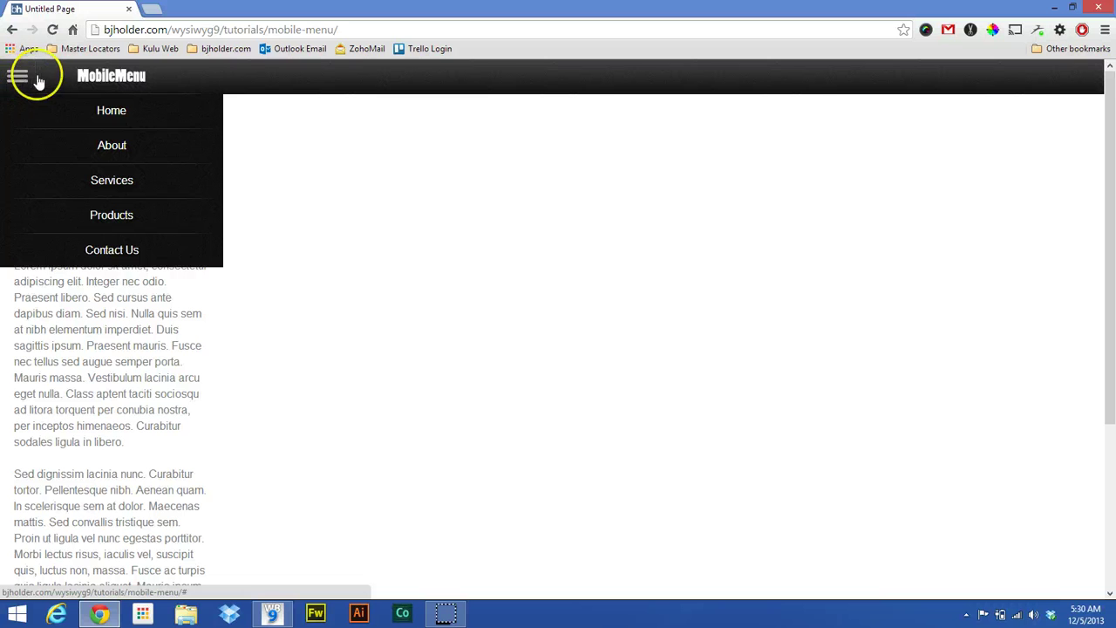
pyautogui.doubleClick(37, 87)
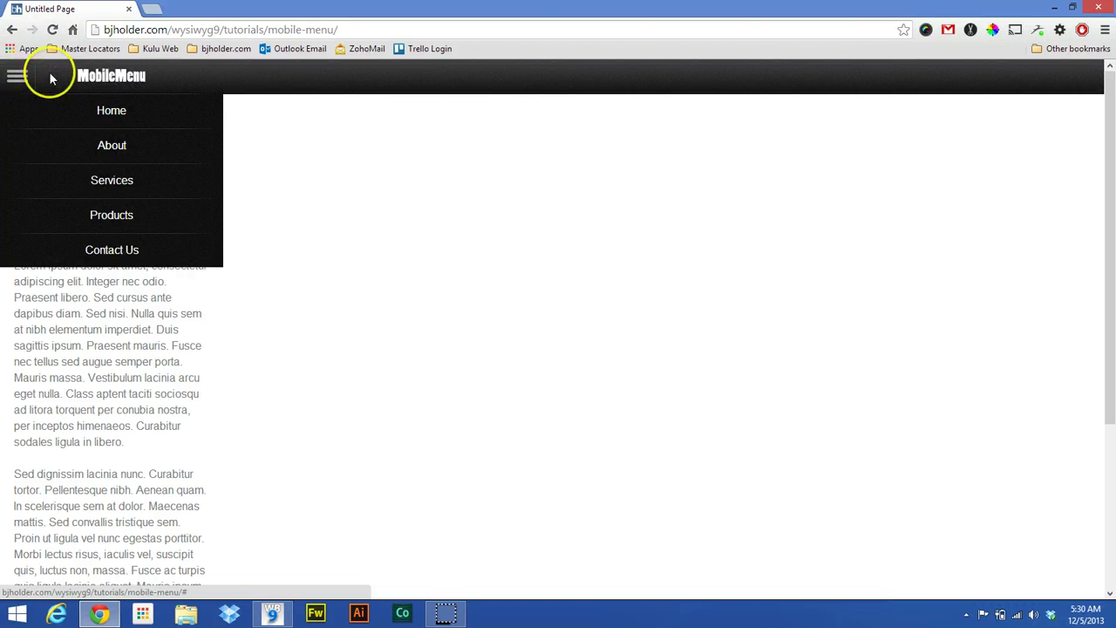
pyautogui.doubleClick(33, 87)
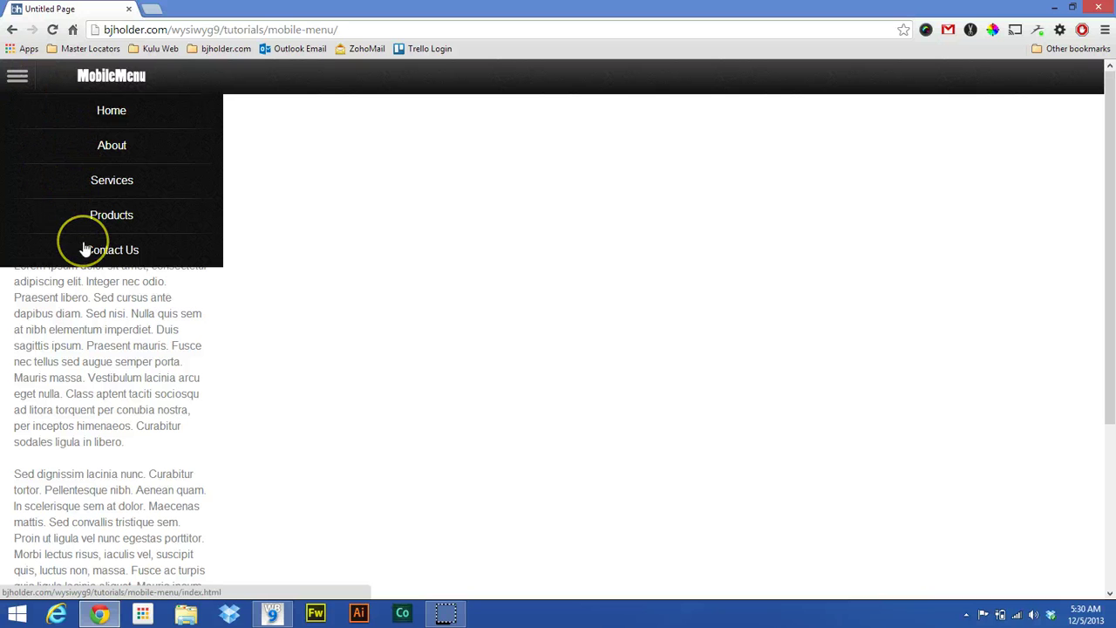
pyautogui.click(270, 155)
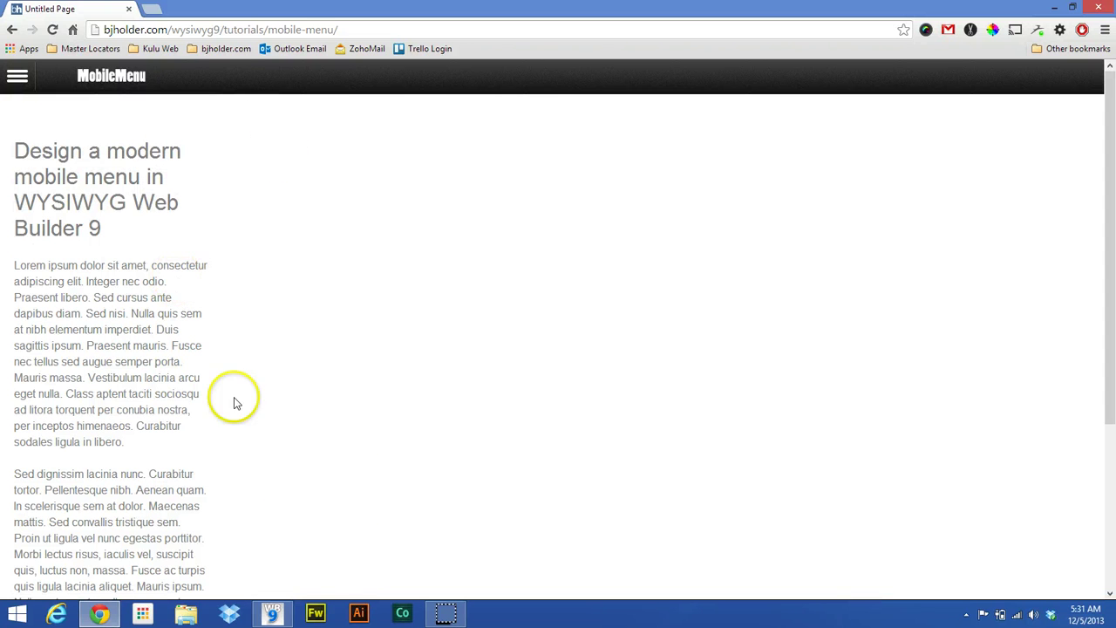
pyautogui.click(17, 76)
pyautogui.click(203, 77)
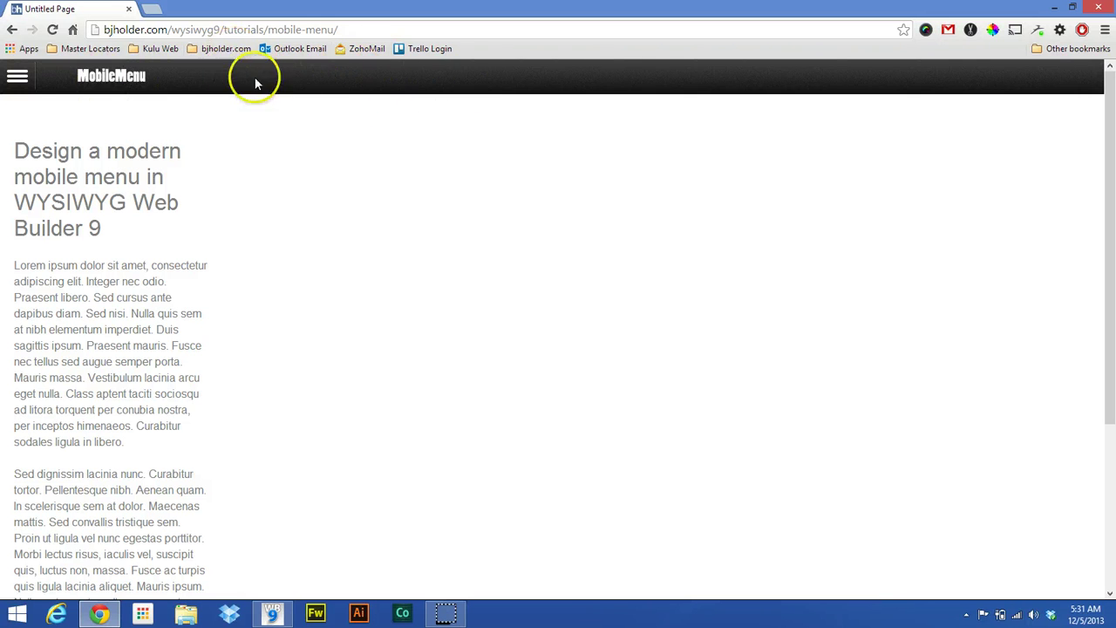
pyautogui.click(17, 77)
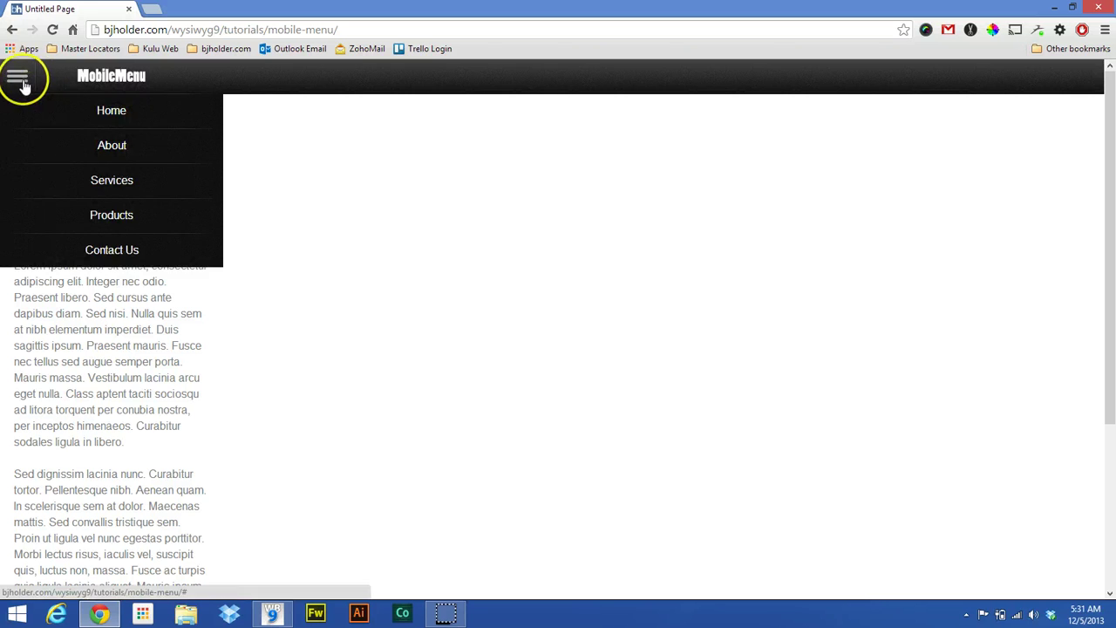
pyautogui.click(17, 77)
pyautogui.click(17, 77)
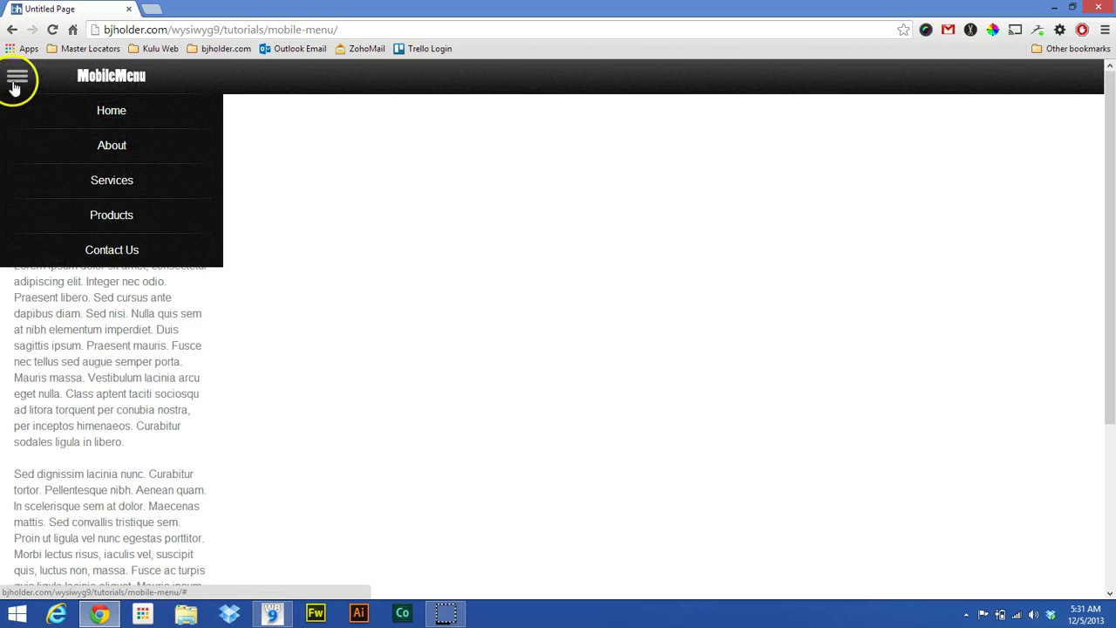
pyautogui.click(39, 78)
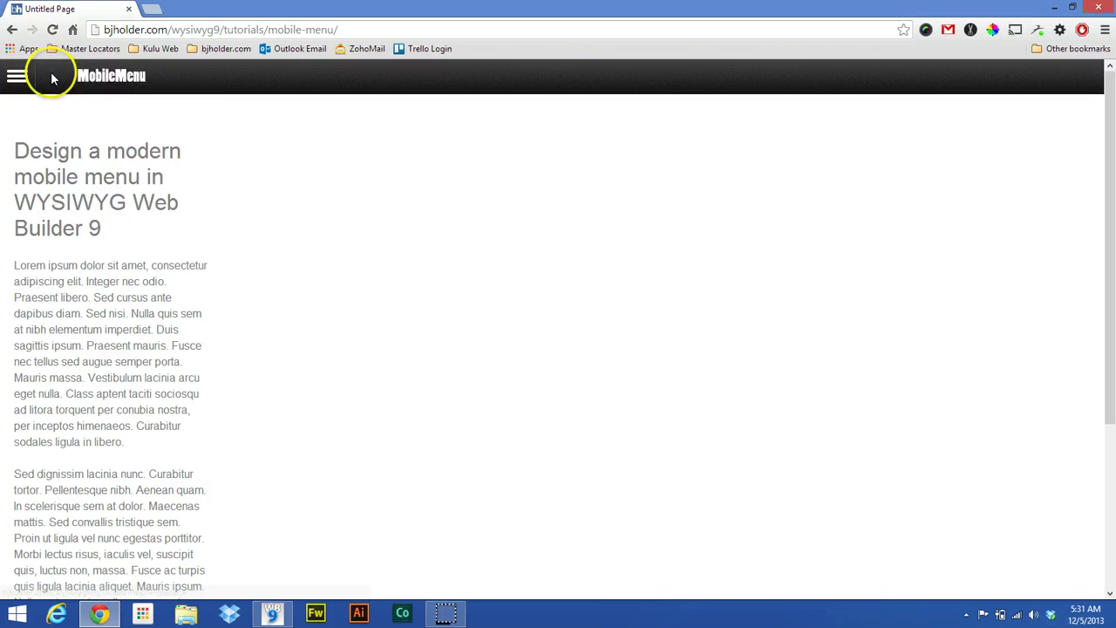
pyautogui.click(39, 78)
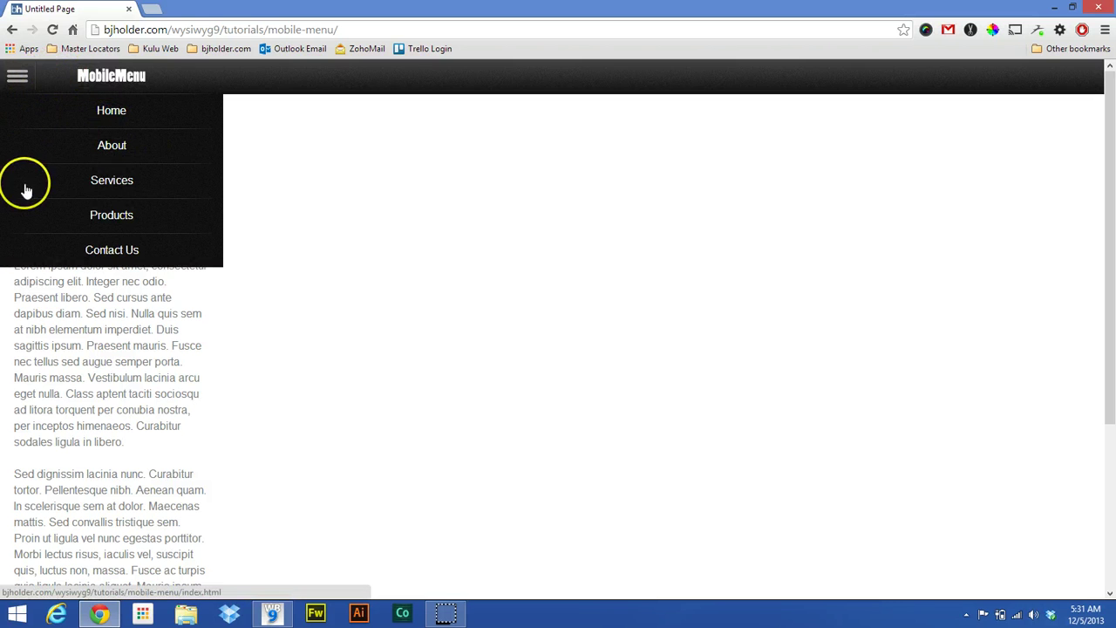
pyautogui.click(99, 215)
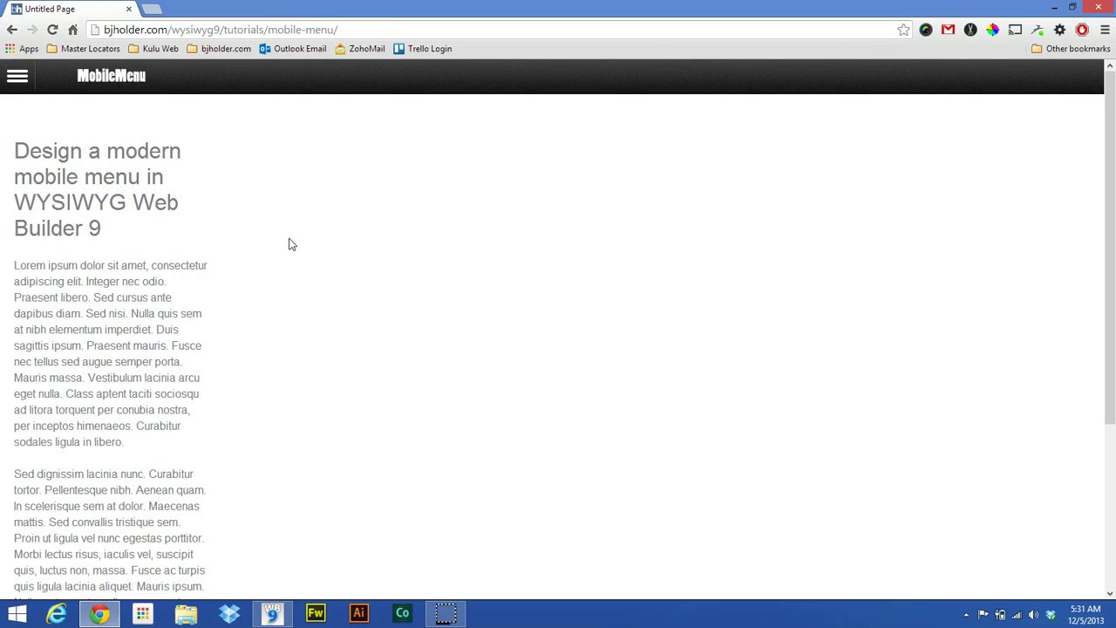
pyautogui.moveTo(270, 613)
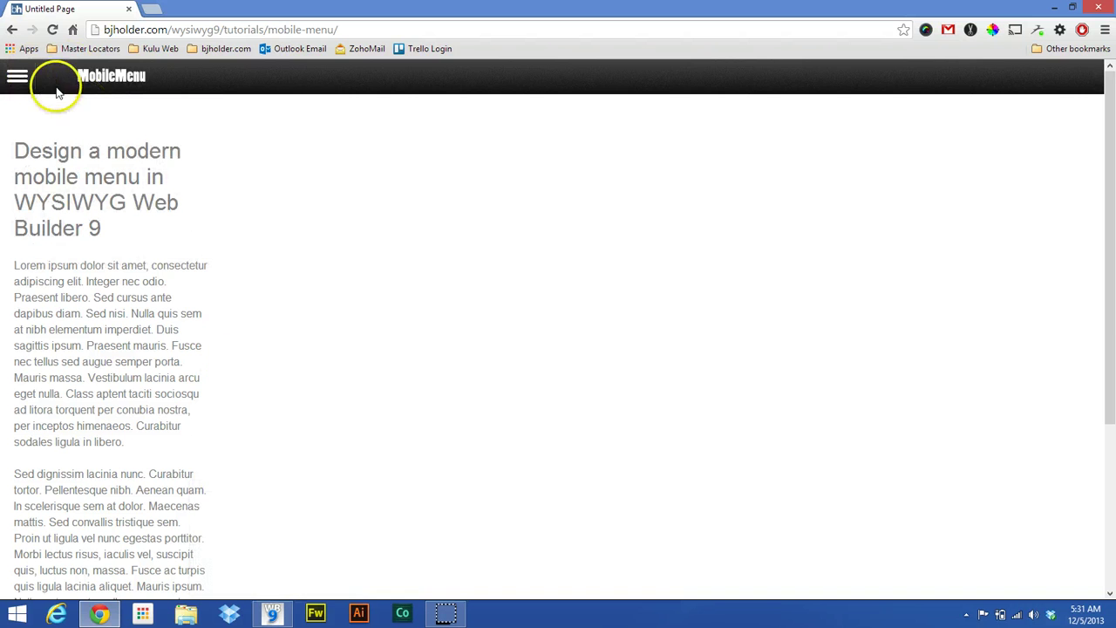
# Back in Web Builder, place a stray layer on the page and delete it.
pyautogui.click(273, 614)
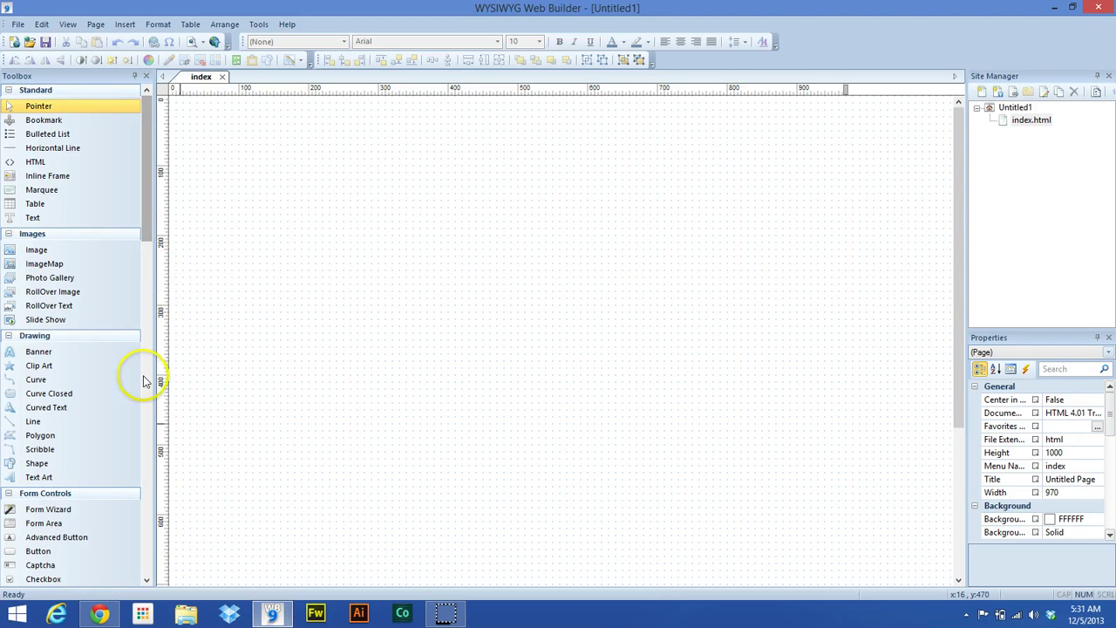
pyautogui.moveTo(151, 227); pyautogui.dragTo(142, 428)
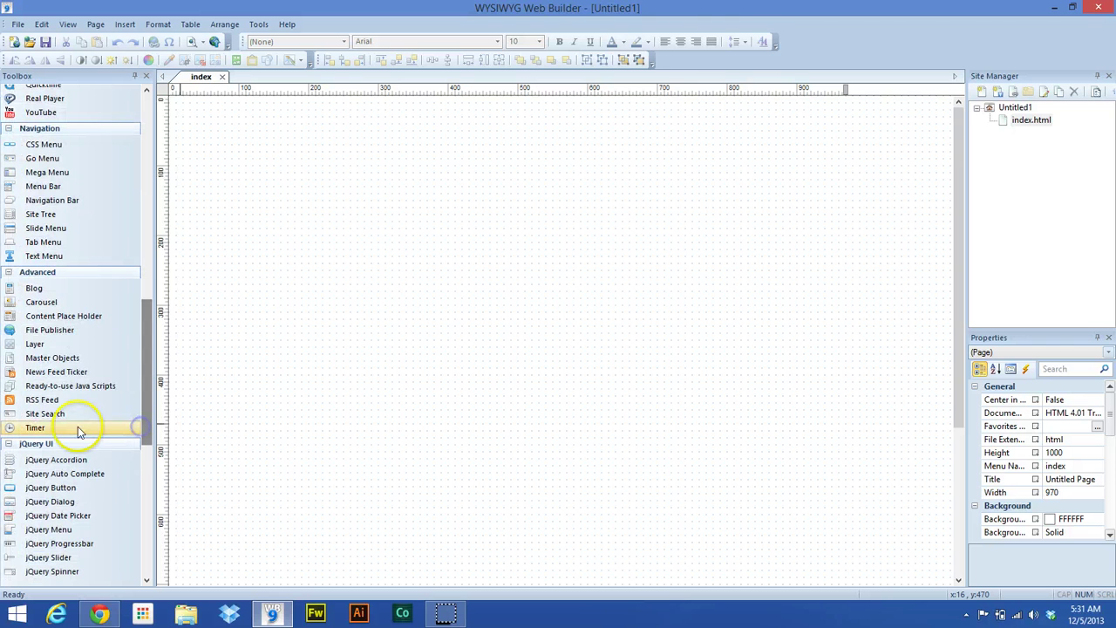
pyautogui.moveTo(54, 348); pyautogui.dragTo(237, 259)
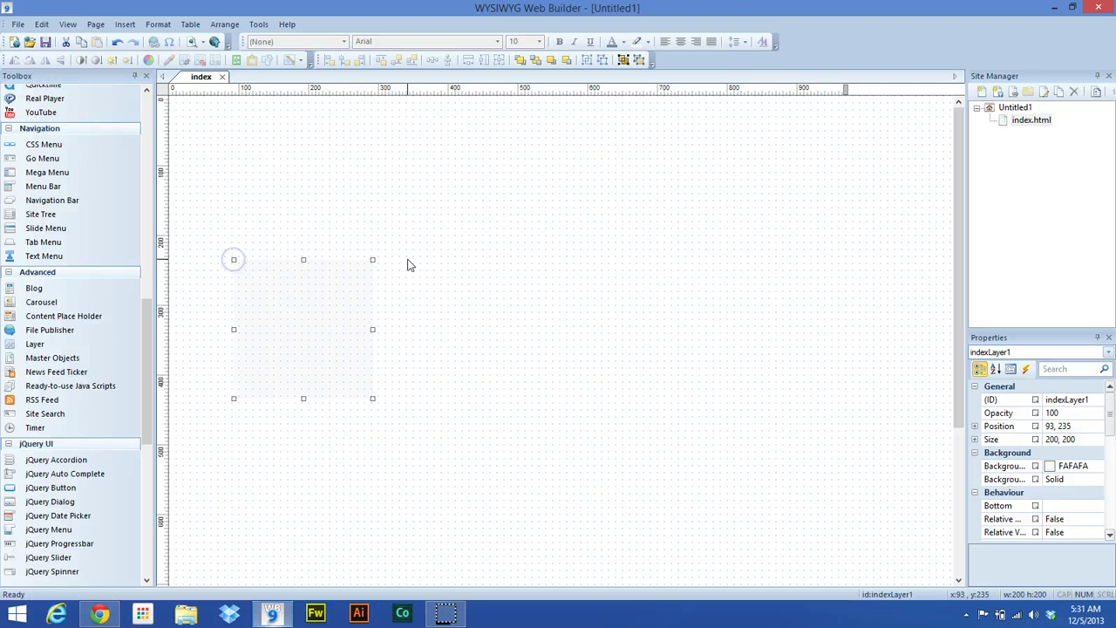
pyautogui.click(448, 239)
pyautogui.click(340, 305)
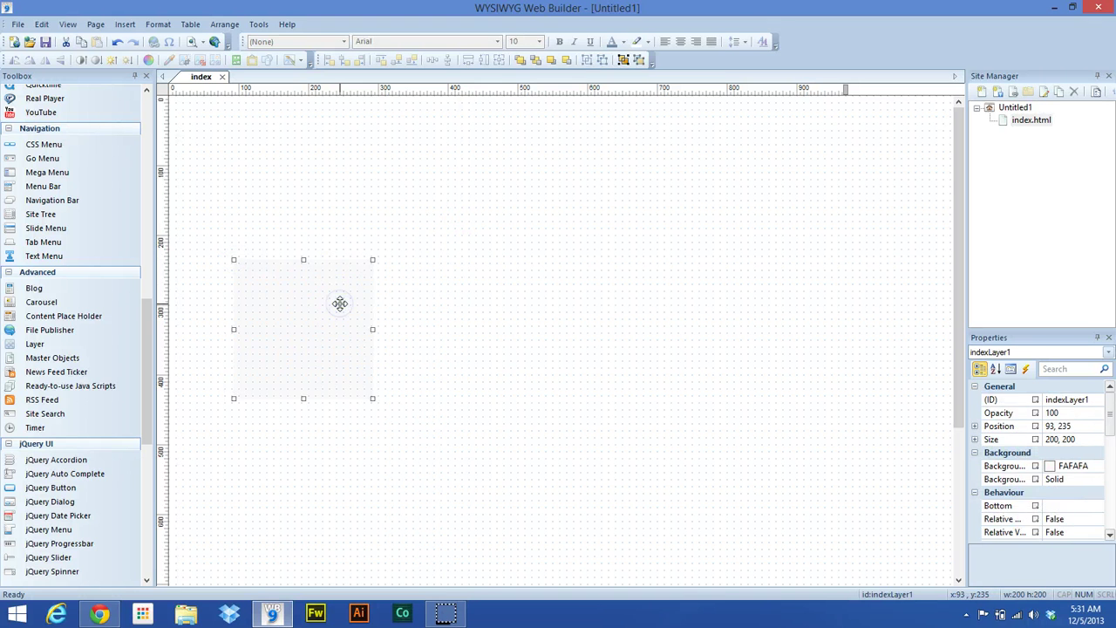
pyautogui.press('Delete')
# Set the index page's target screen size to Apple iPhone (320 × 480) in Page Properties.
pyautogui.rightClick(384, 264)
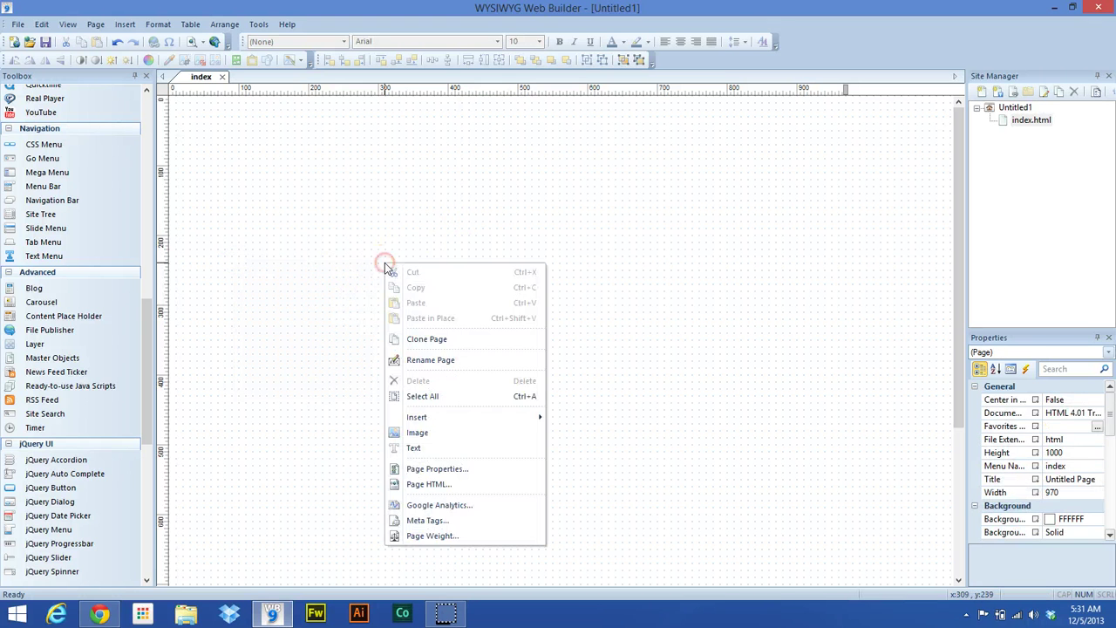
pyautogui.click(496, 471)
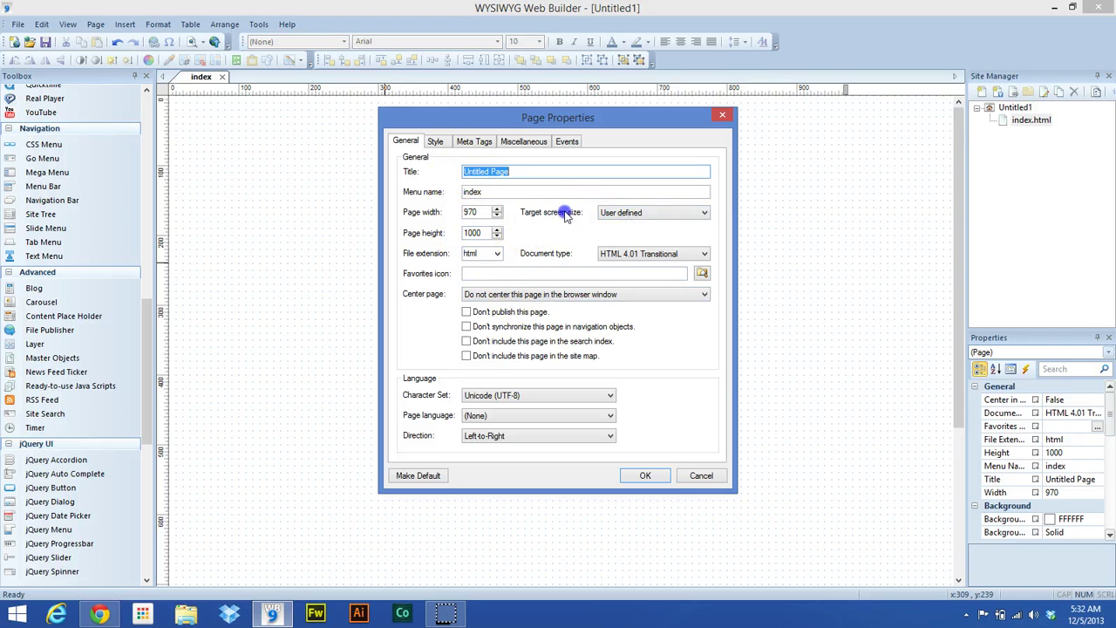
pyautogui.click(608, 214)
pyautogui.click(622, 290)
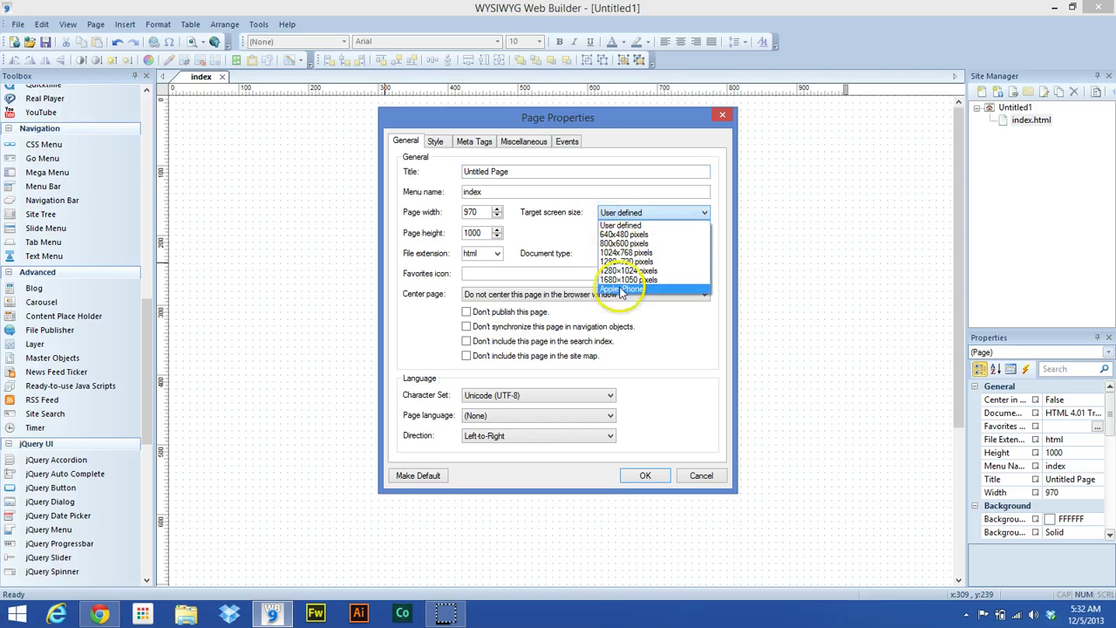
pyautogui.click(620, 289)
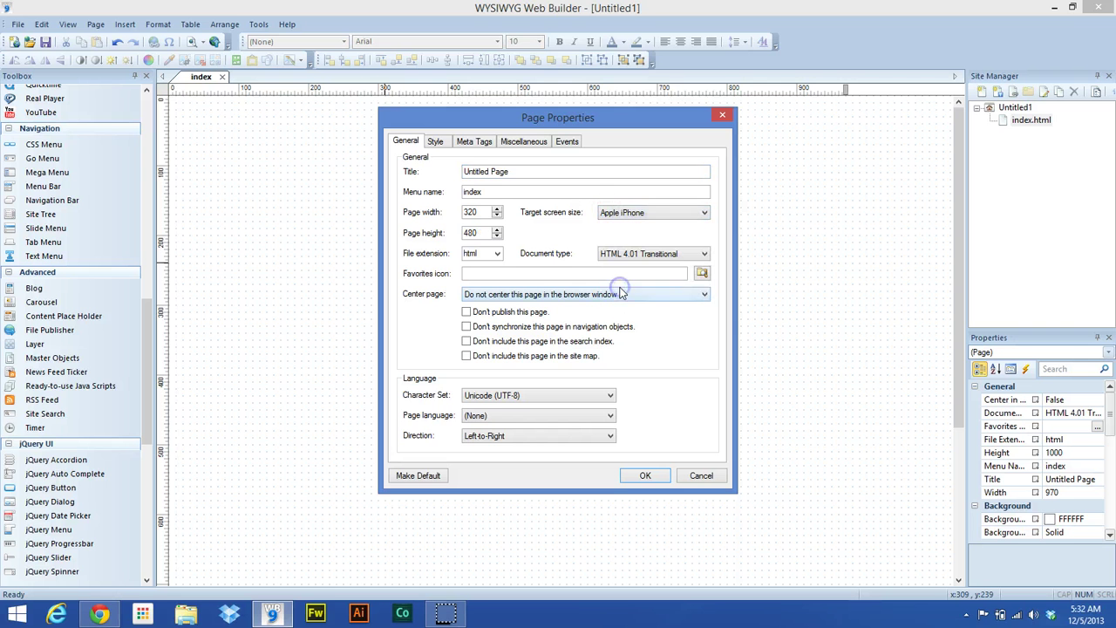
pyautogui.click(645, 475)
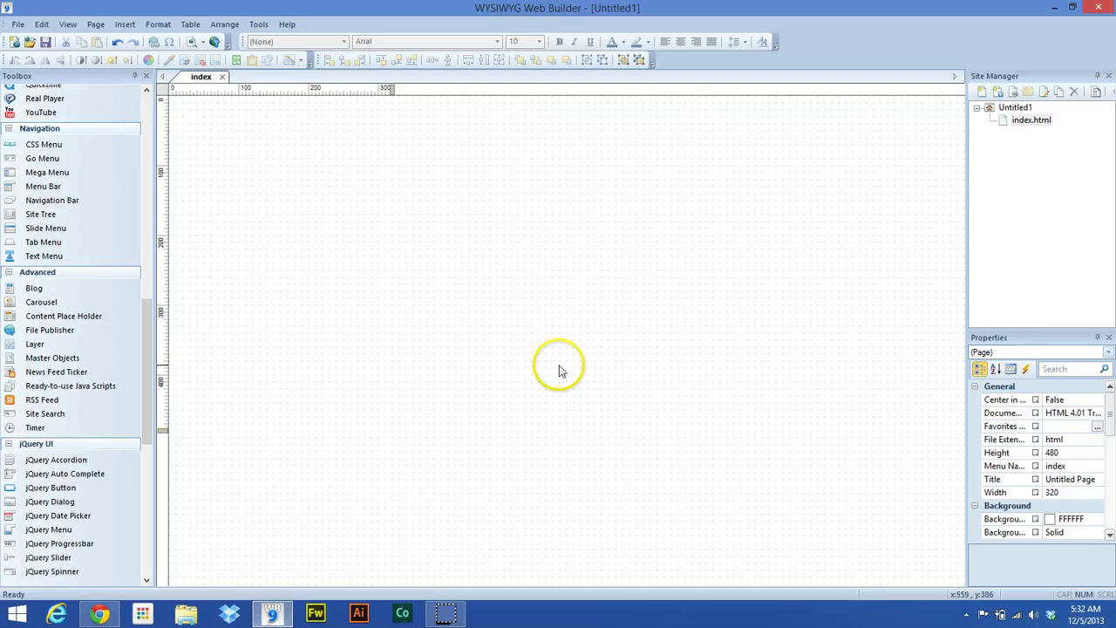
# Drag vertical guides to x 299 and x 15, then lock all guides.
pyautogui.press('super+c')
pyautogui.press('Escape')
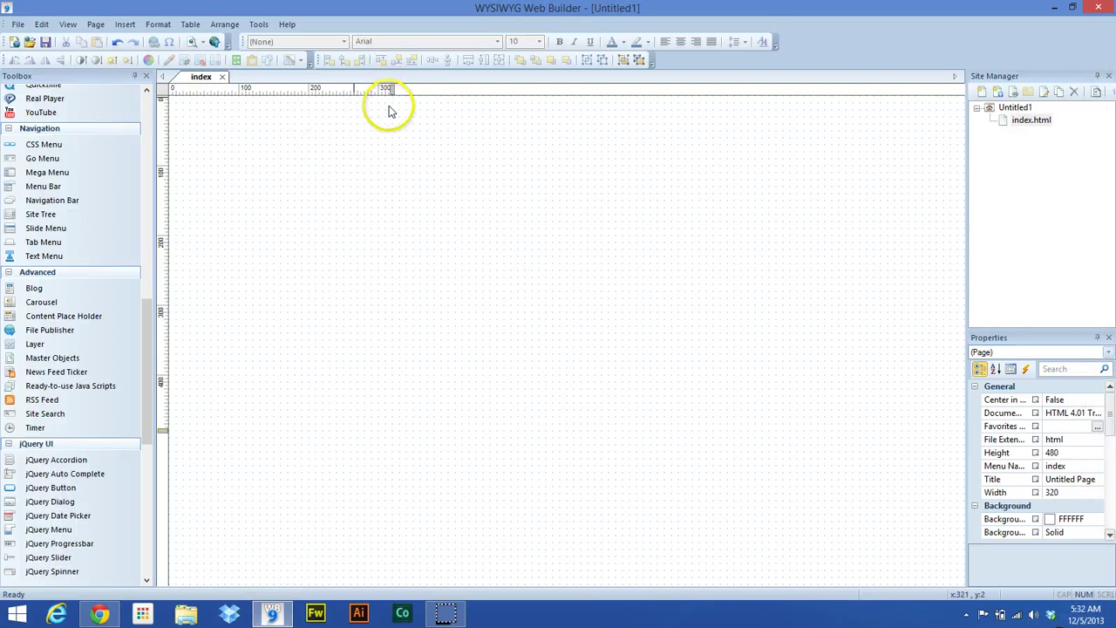
pyautogui.moveTo(163, 174); pyautogui.dragTo(391, 198)
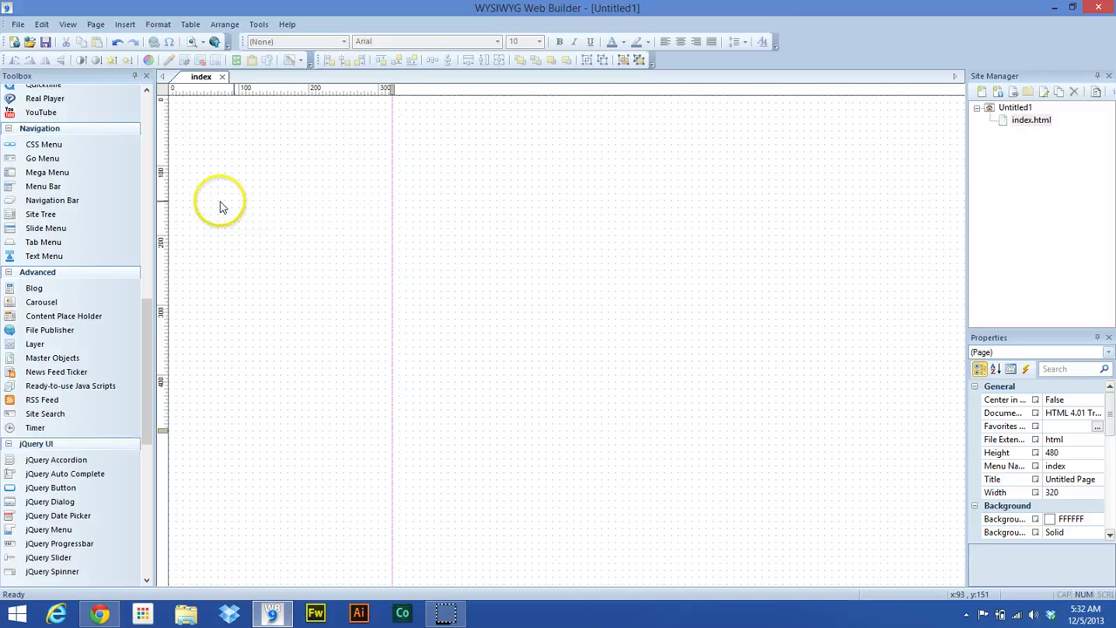
pyautogui.moveTo(164, 193); pyautogui.dragTo(376, 166)
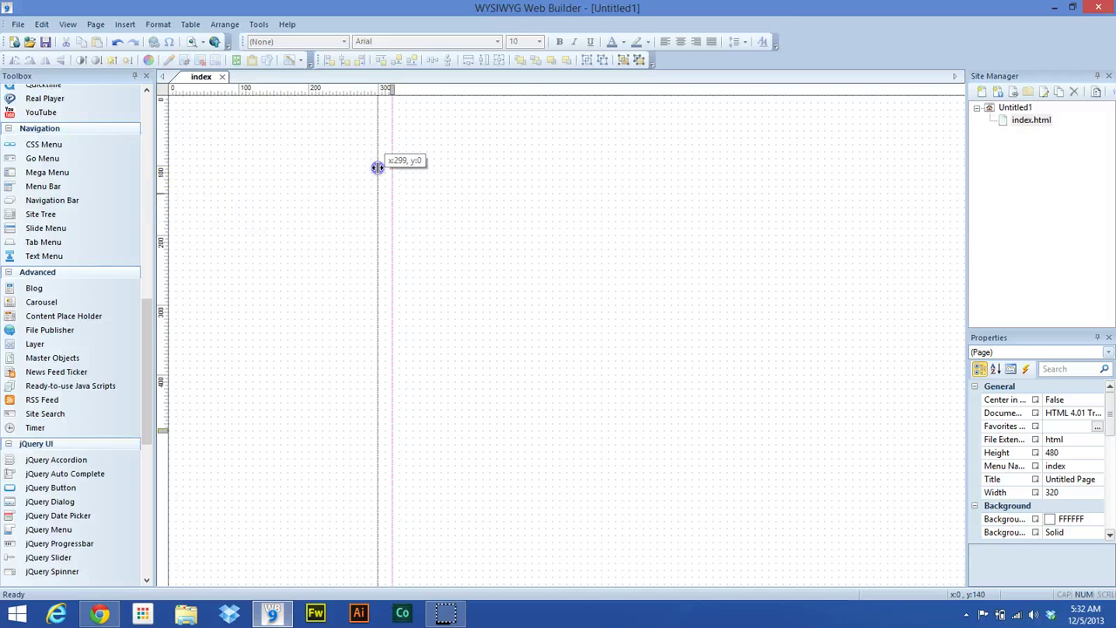
pyautogui.moveTo(378, 167); pyautogui.dragTo(378, 167)
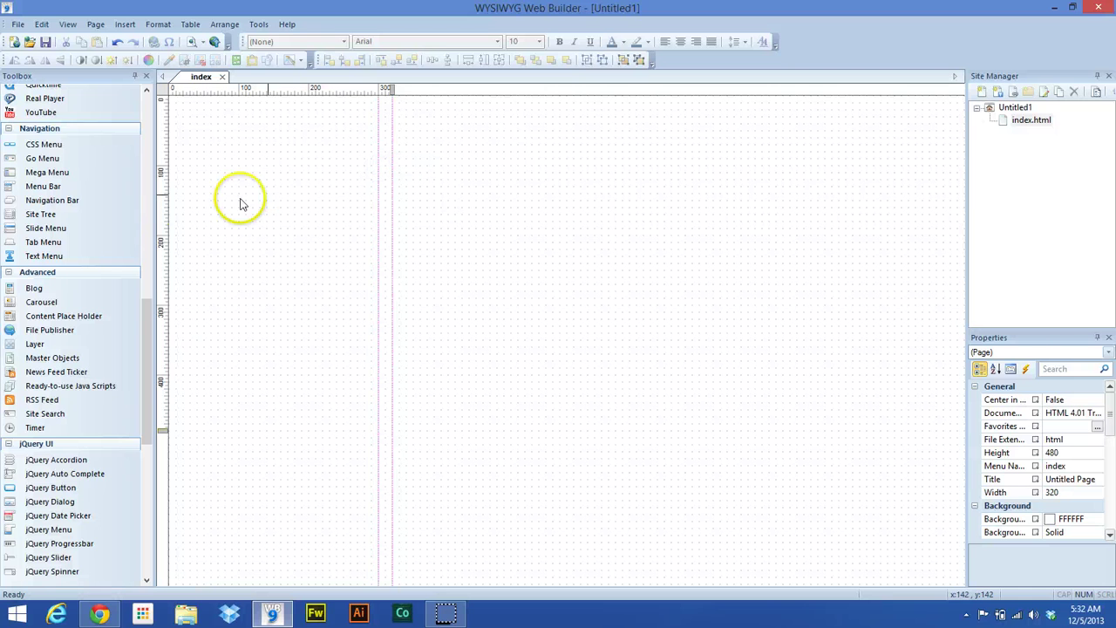
pyautogui.moveTo(166, 209); pyautogui.dragTo(183, 209)
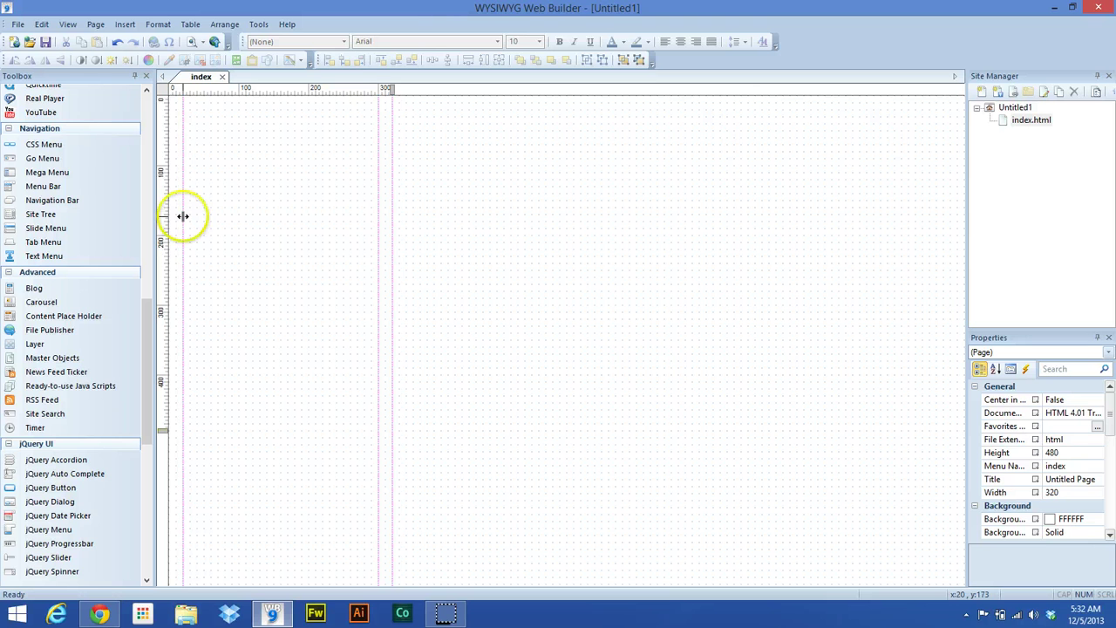
pyautogui.rightClick(183, 223)
pyautogui.click(199, 240)
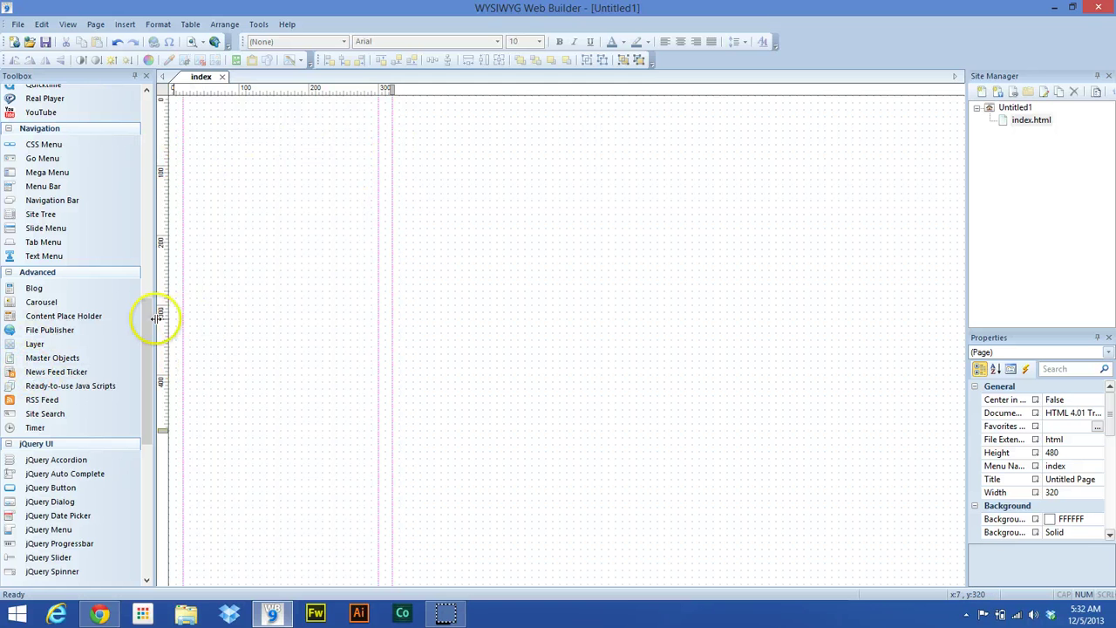
pyautogui.moveTo(150, 321); pyautogui.dragTo(145, 417)
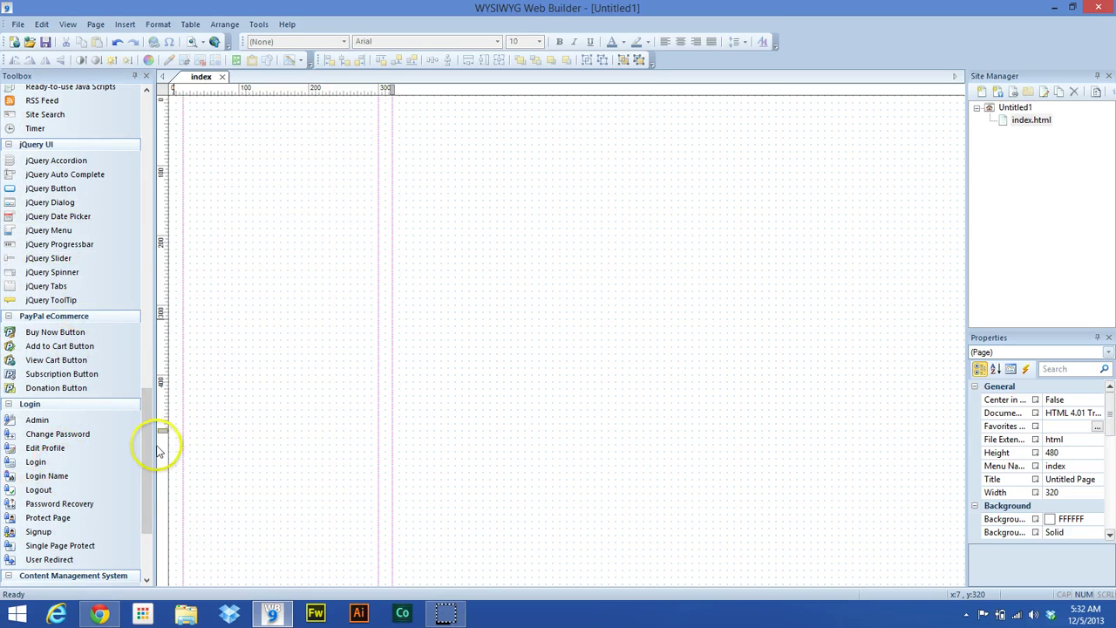
# Drop a Layer from the Toolbox, size it 320 × 50 and move it to position 0, 0.
pyautogui.moveTo(147, 422); pyautogui.dragTo(151, 368)
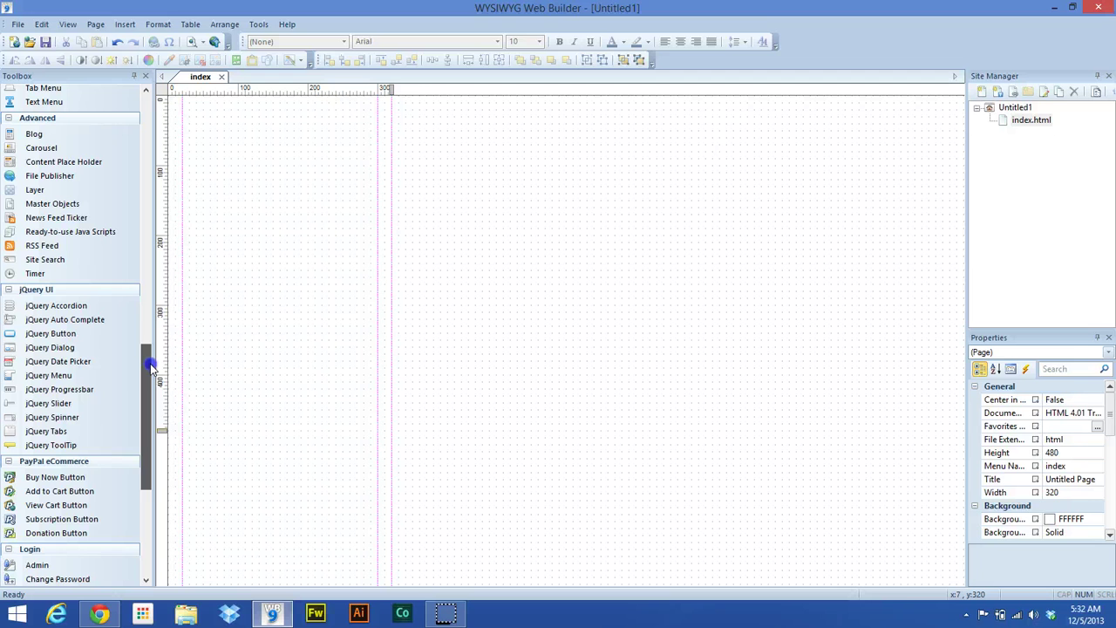
pyautogui.moveTo(75, 188); pyautogui.dragTo(177, 201)
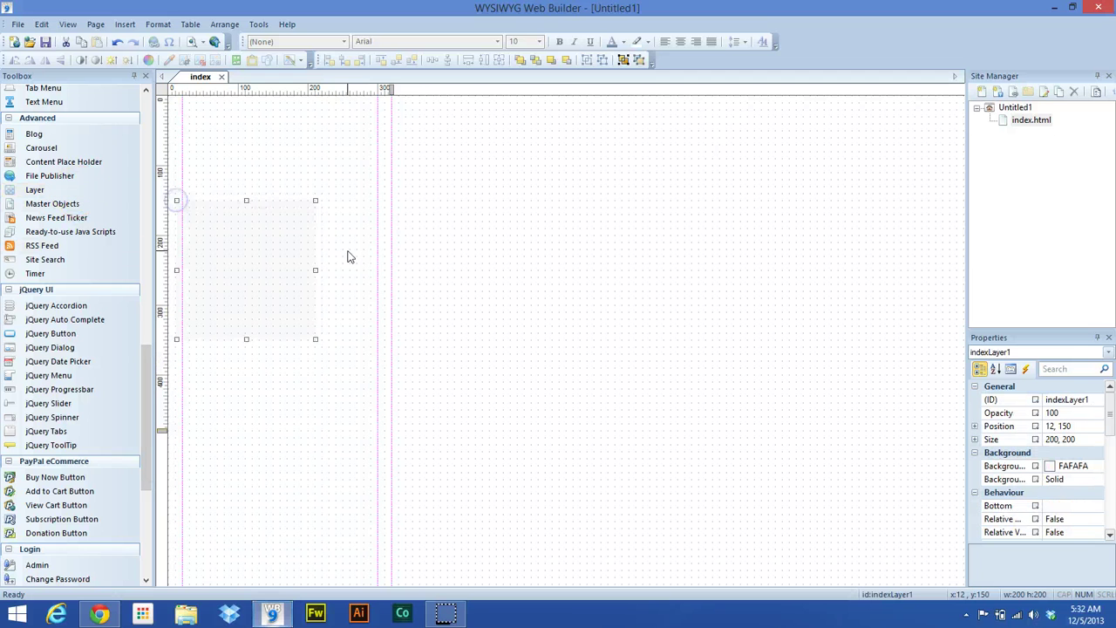
pyautogui.moveTo(254, 263); pyautogui.dragTo(456, 200)
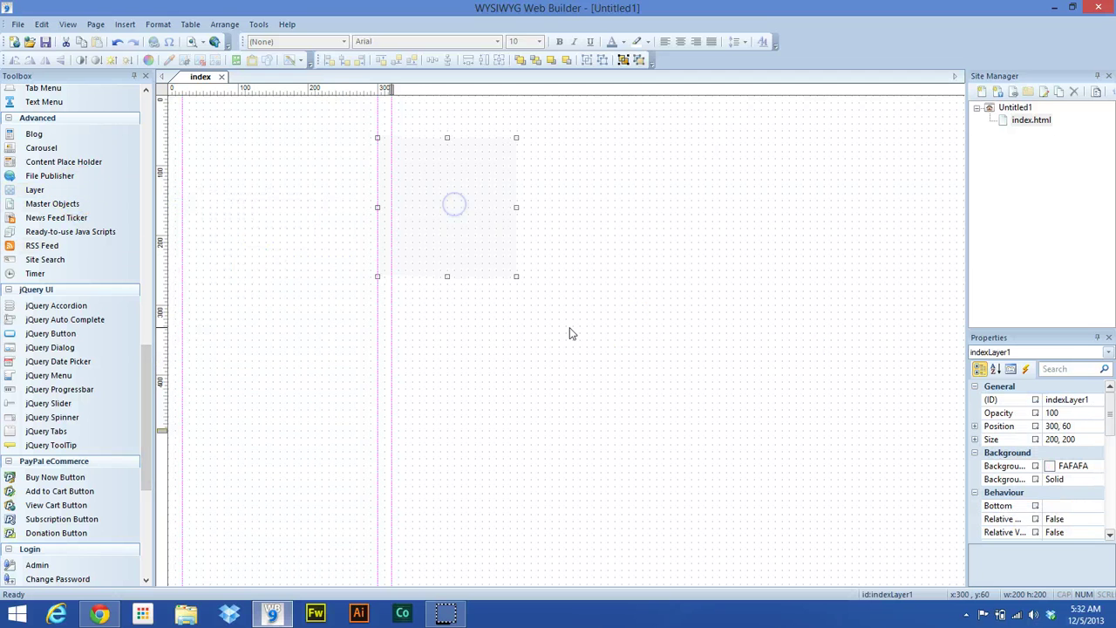
pyautogui.click(1081, 440)
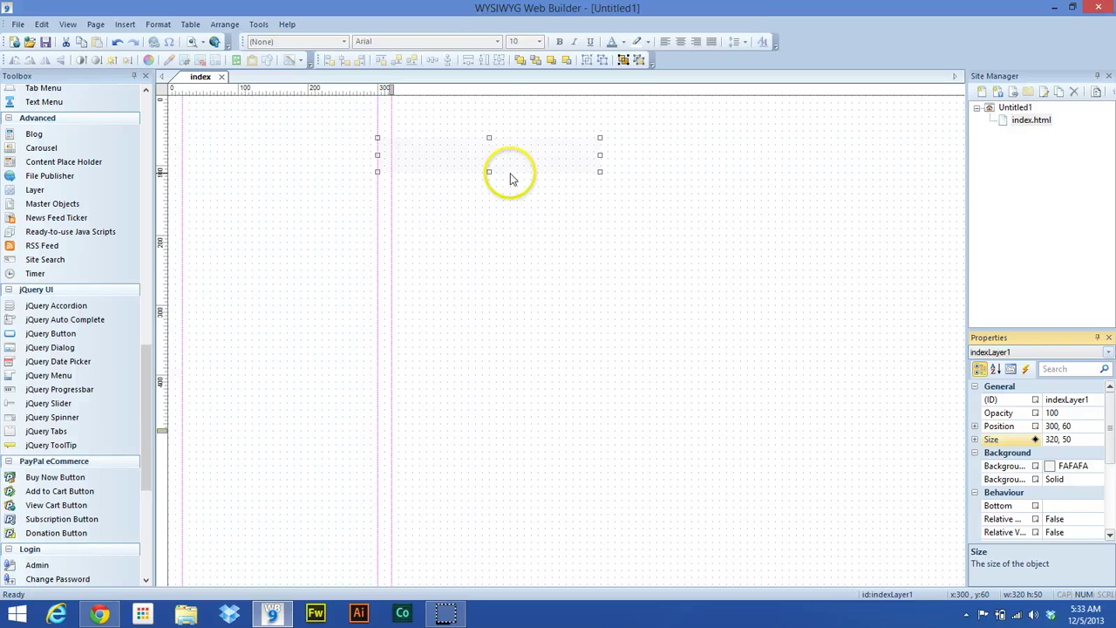
pyautogui.moveTo(511, 157); pyautogui.dragTo(255, 117)
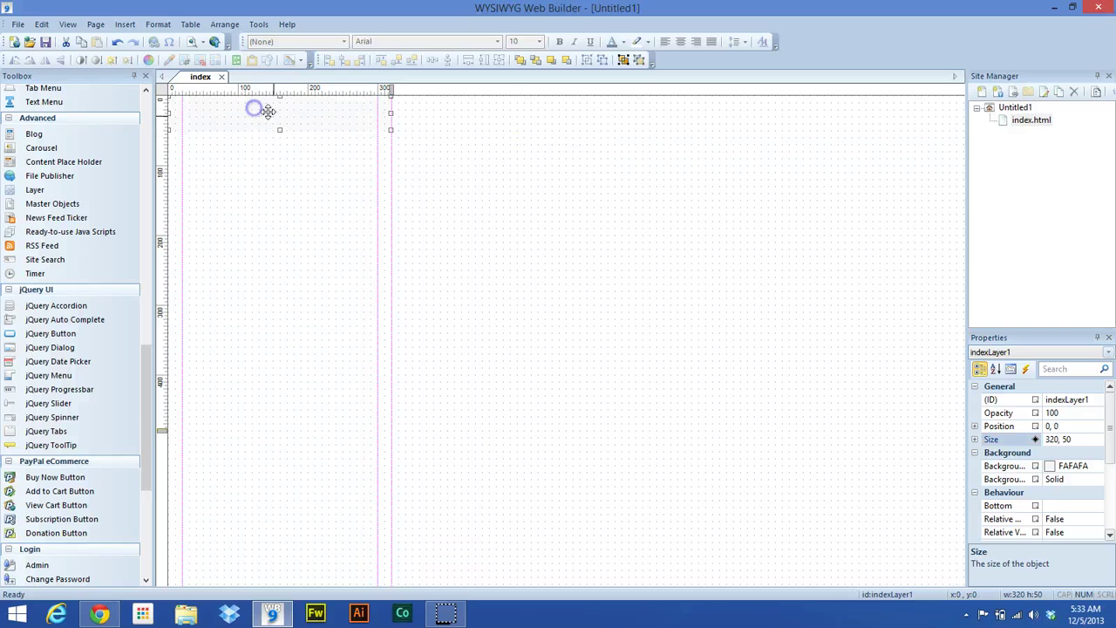
# Set the layer's background mode to Image using menu-bg from the mobilemenu folder.
pyautogui.doubleClick(302, 109)
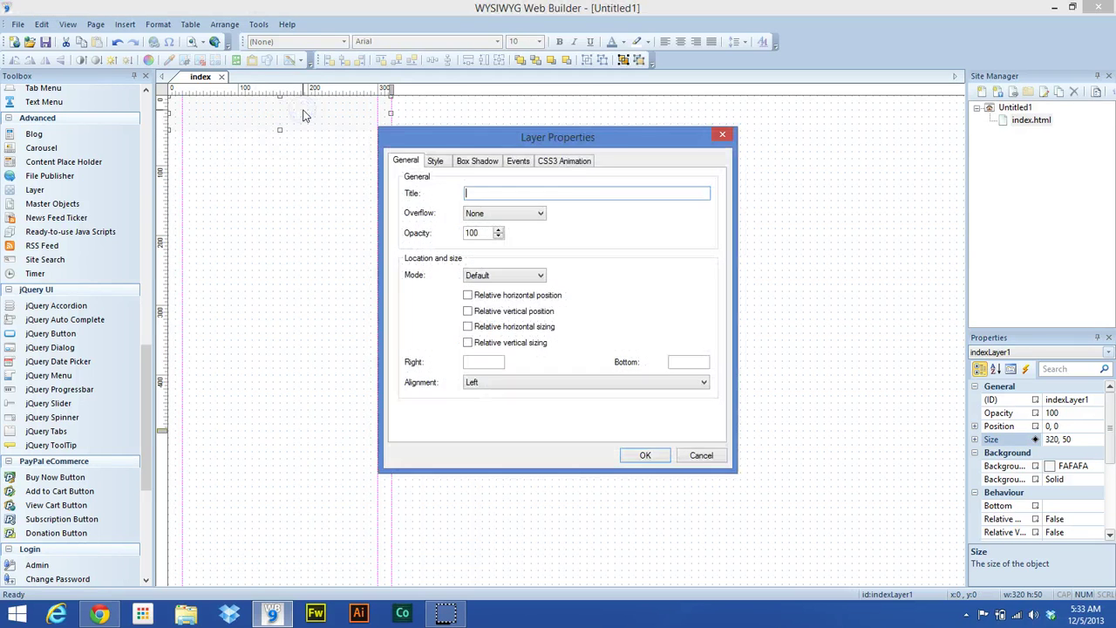
pyautogui.click(445, 161)
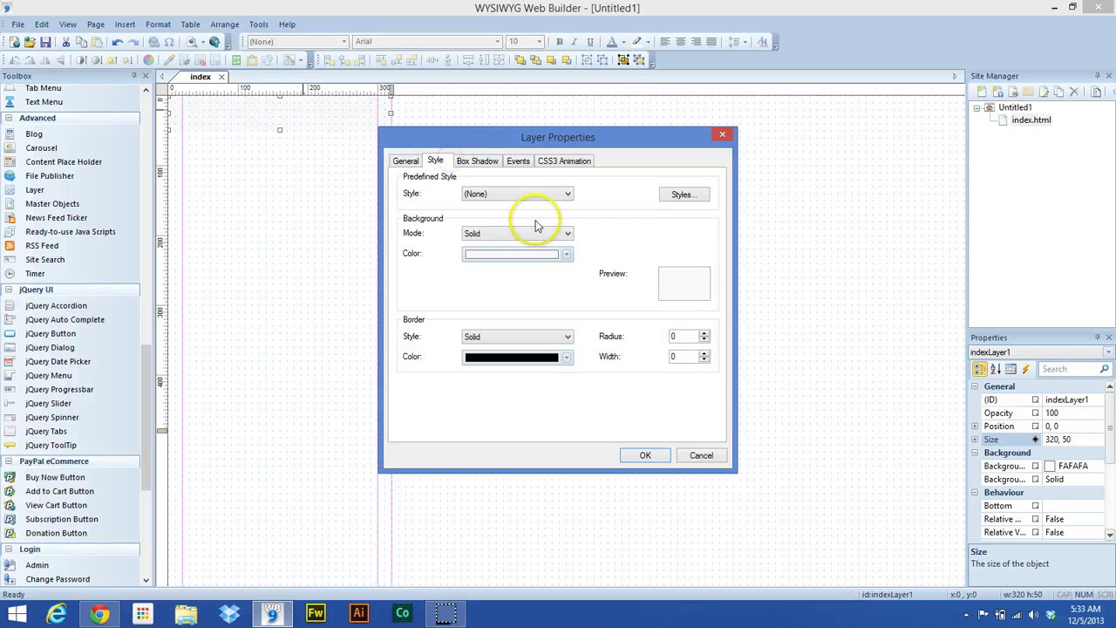
pyautogui.click(500, 236)
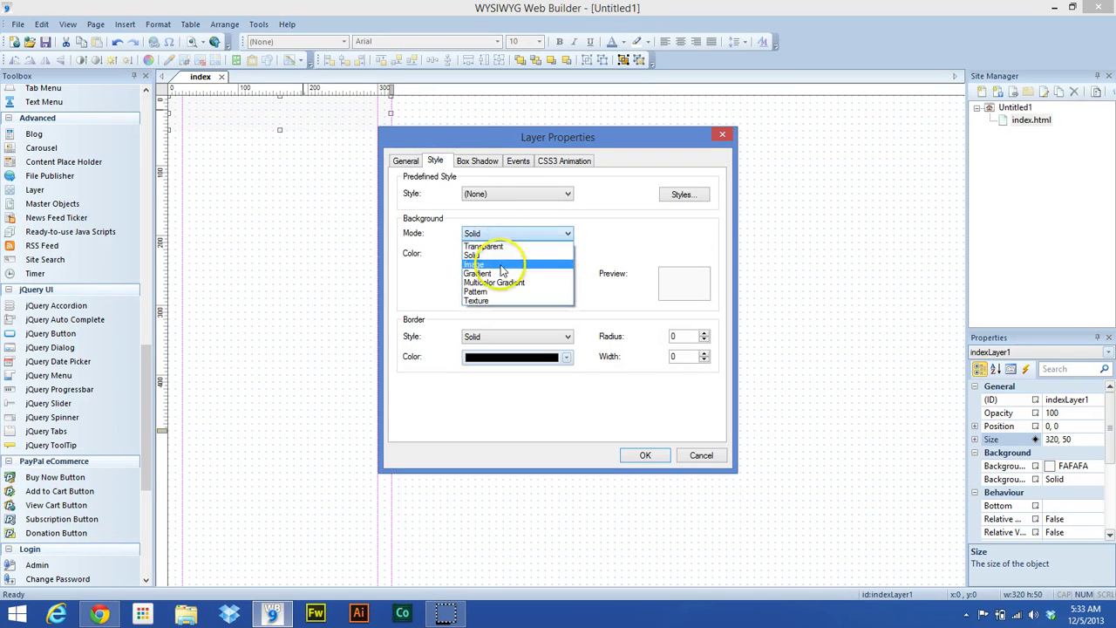
pyautogui.click(502, 265)
pyautogui.click(700, 253)
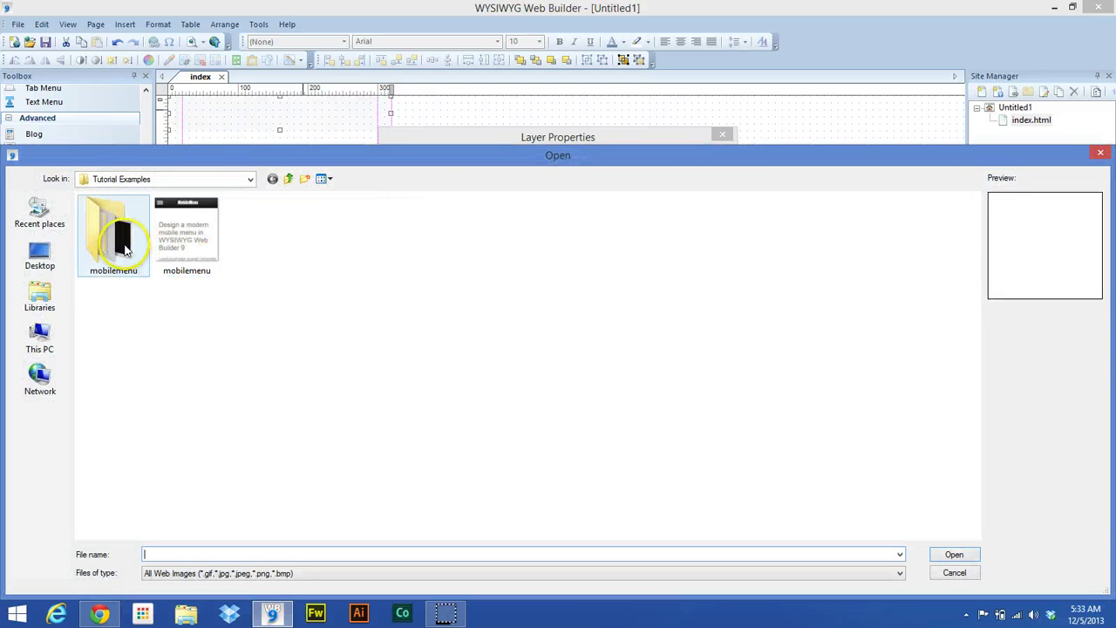
pyautogui.doubleClick(123, 247)
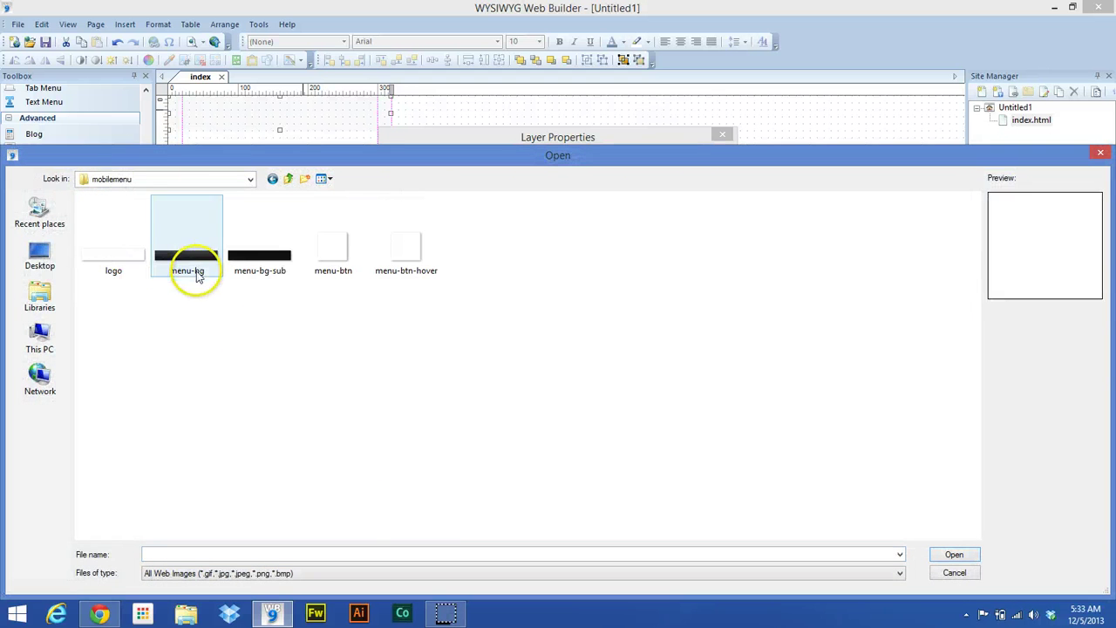
pyautogui.doubleClick(184, 253)
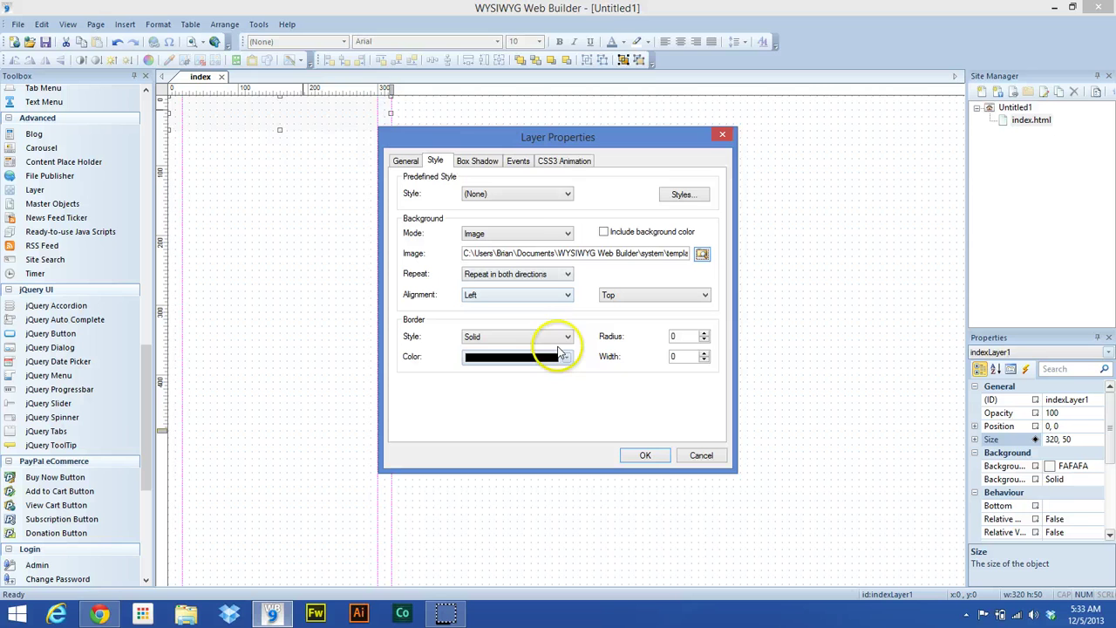
# Make it a Docking Layer docked to the top with Center alignment and apply.
pyautogui.click(405, 162)
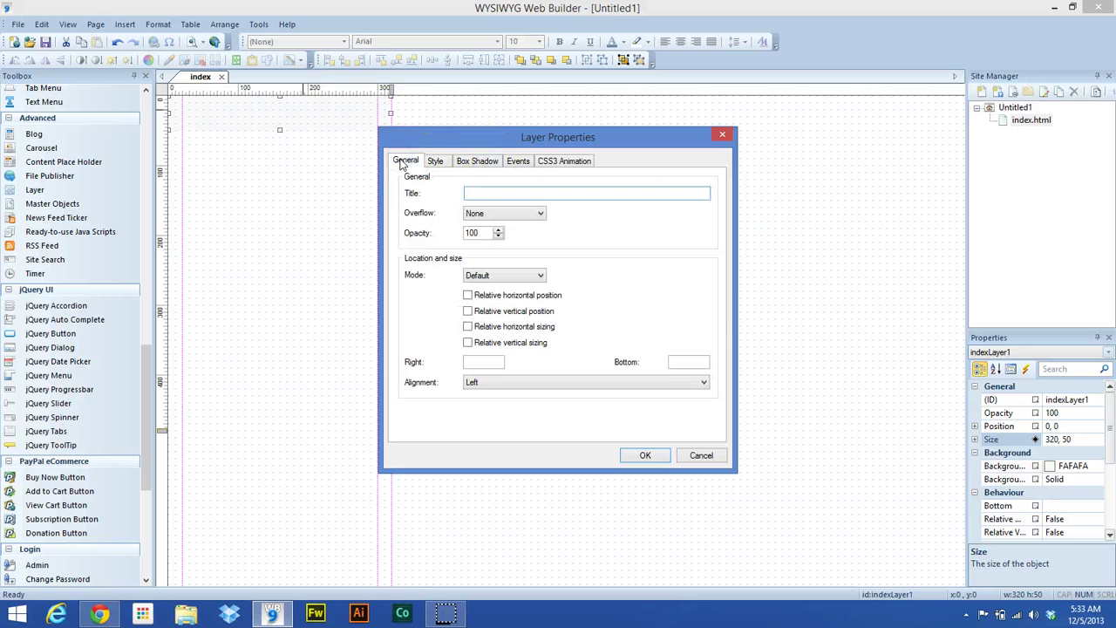
pyautogui.click(491, 190)
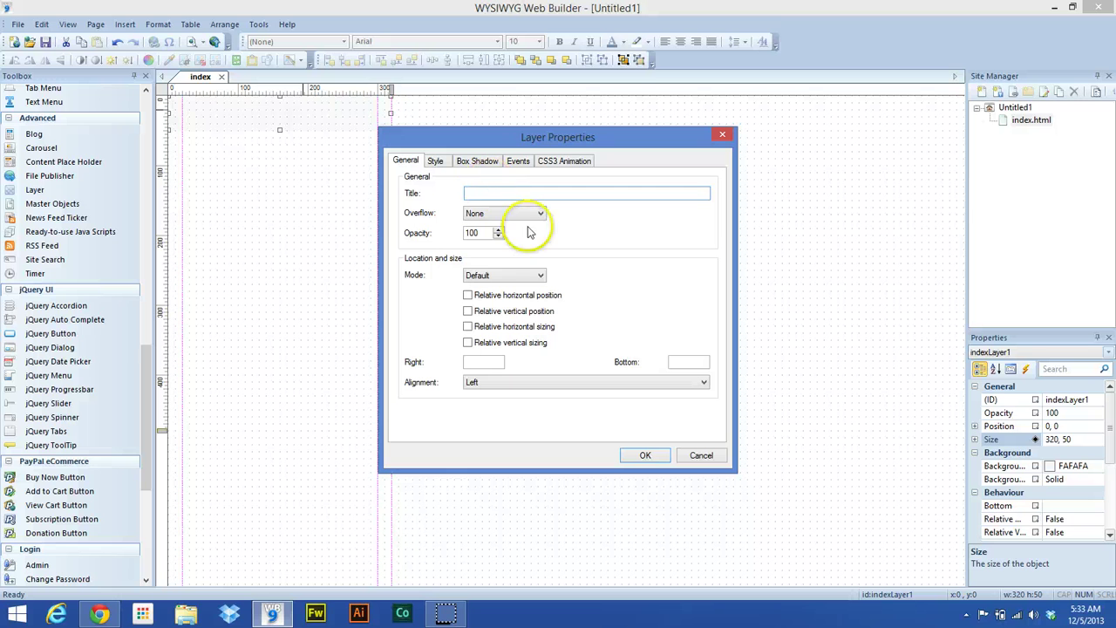
pyautogui.click(518, 277)
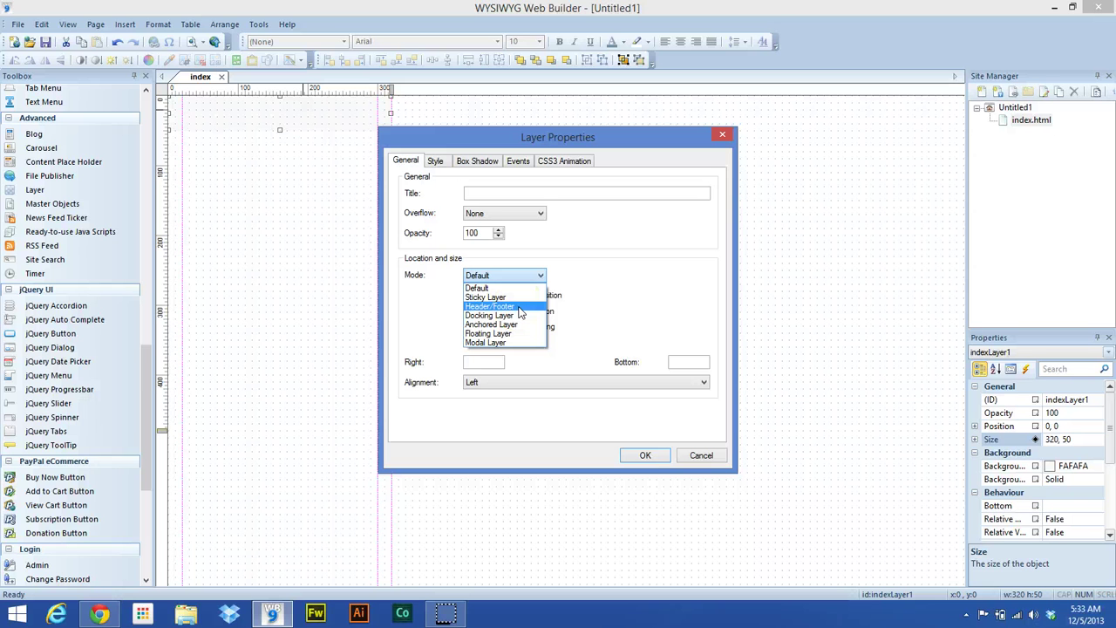
pyautogui.click(520, 299)
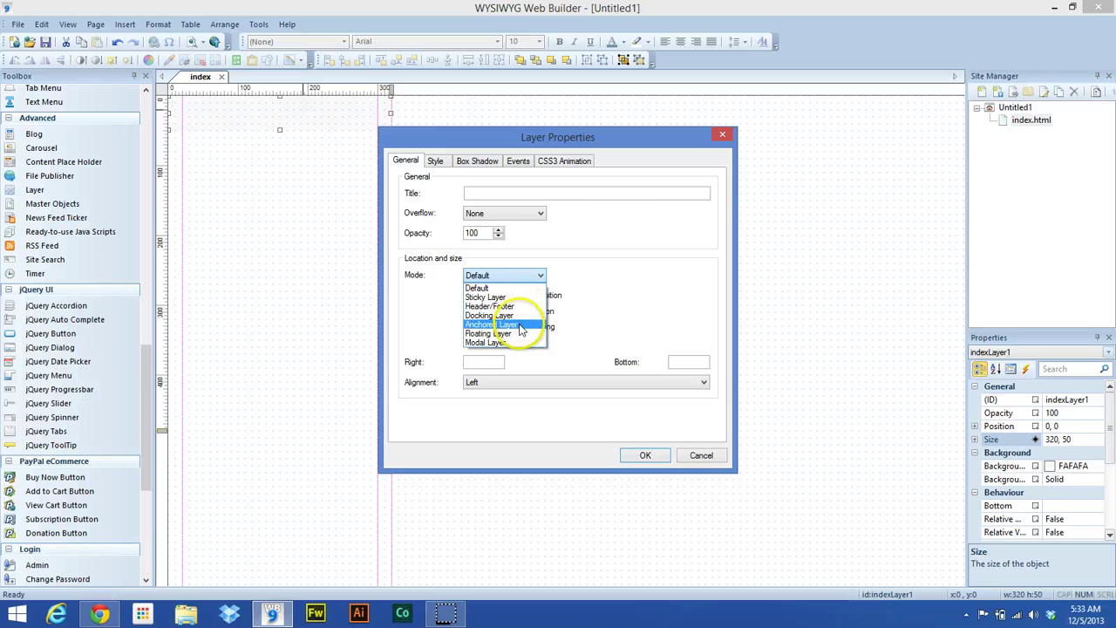
pyautogui.click(521, 316)
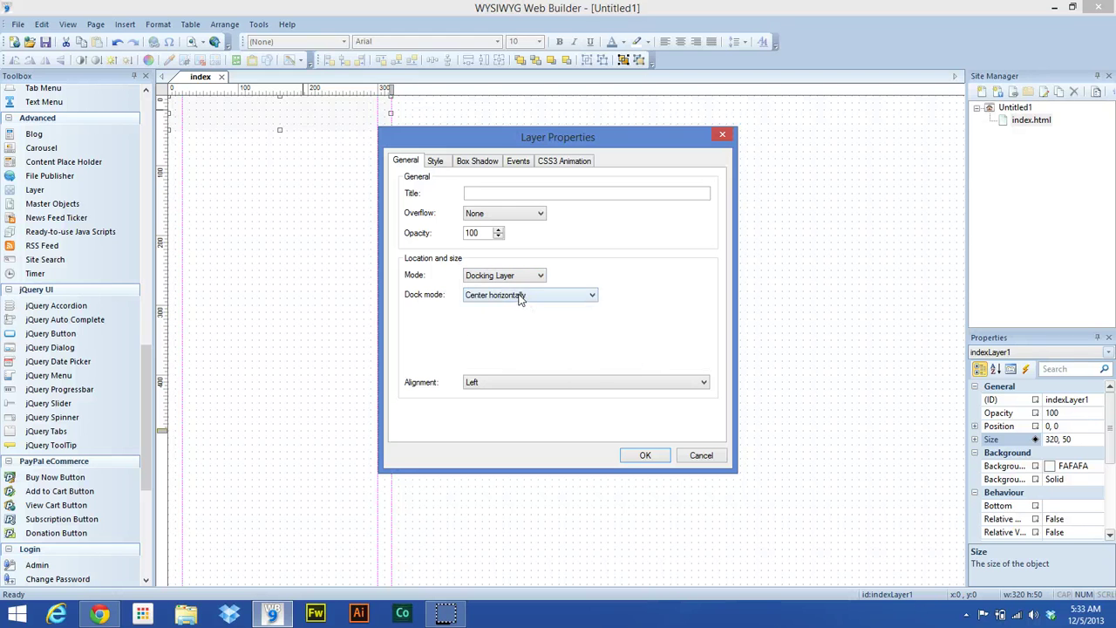
pyautogui.click(520, 297)
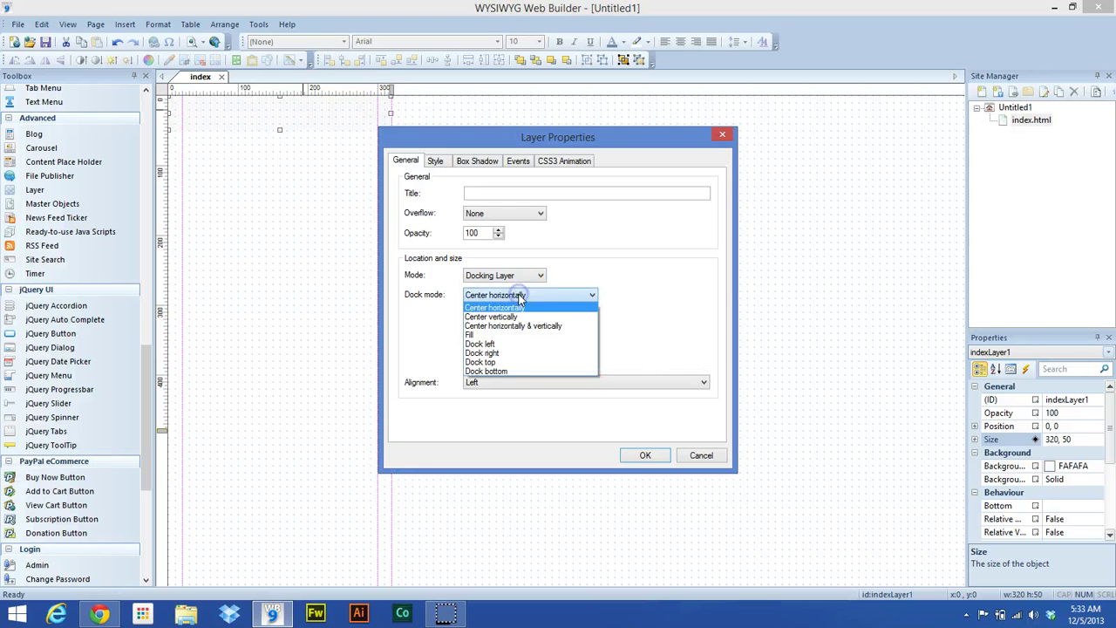
pyautogui.click(515, 363)
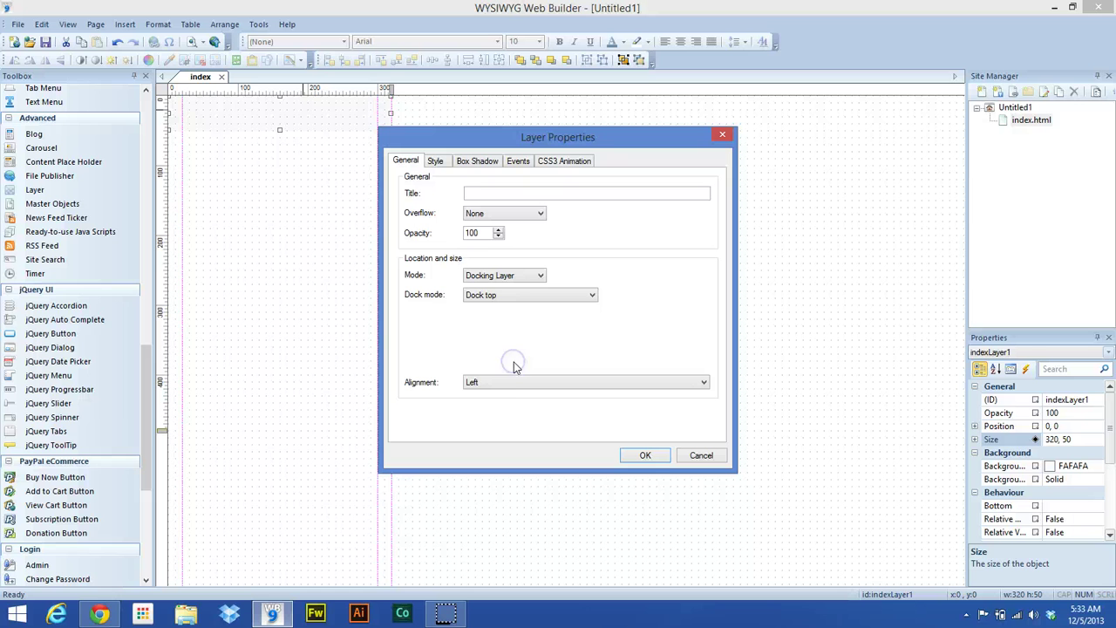
pyautogui.click(498, 382)
pyautogui.click(498, 405)
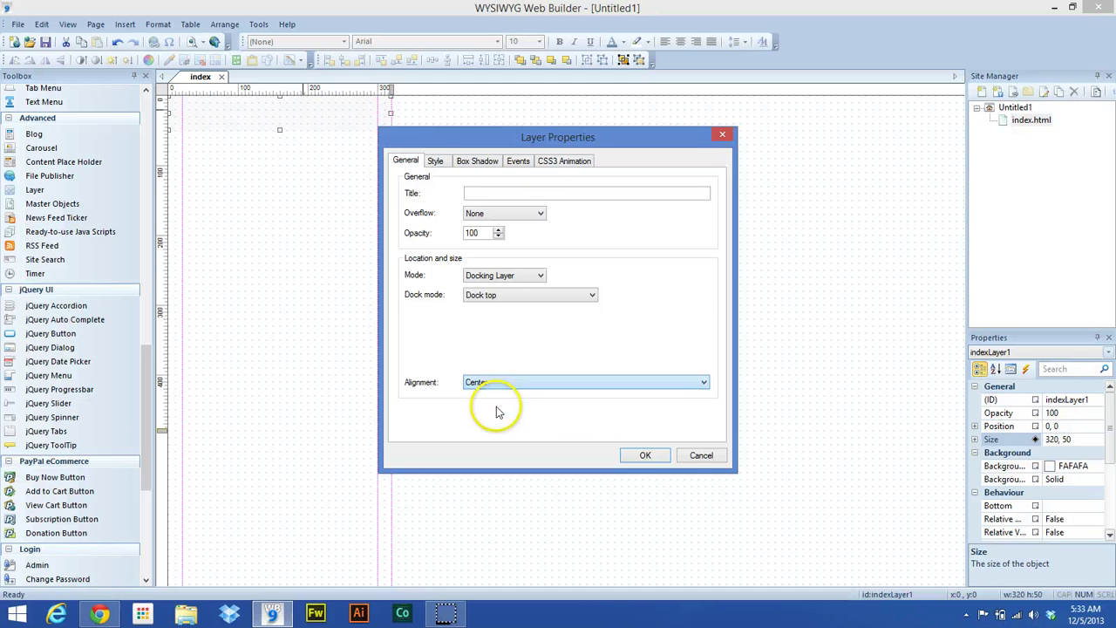
pyautogui.click(646, 455)
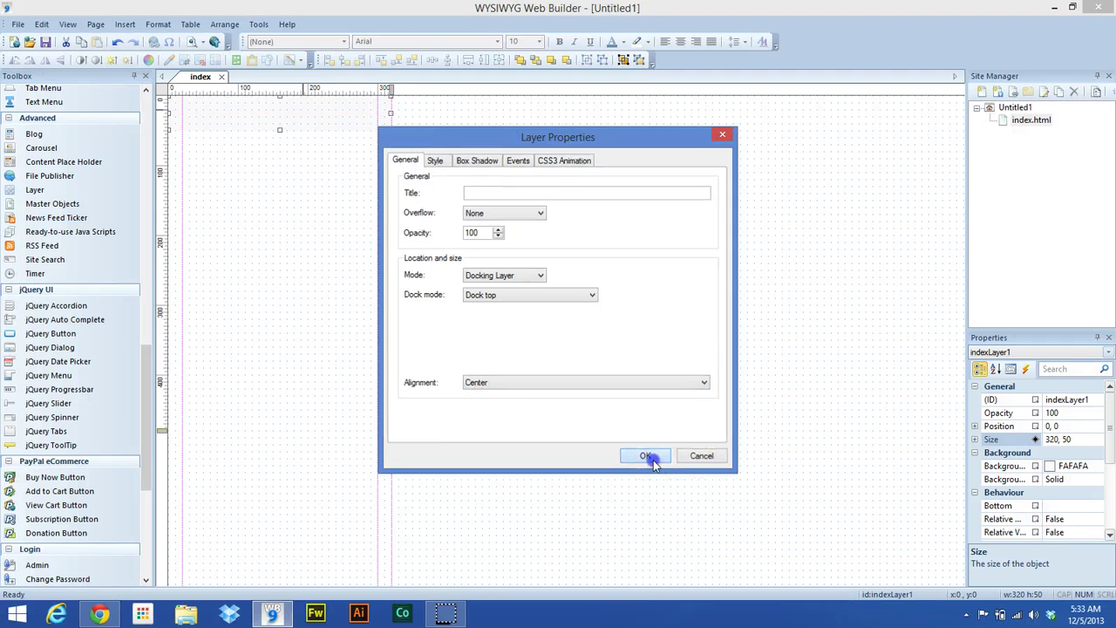
pyautogui.click(476, 230)
pyautogui.press('super+c')
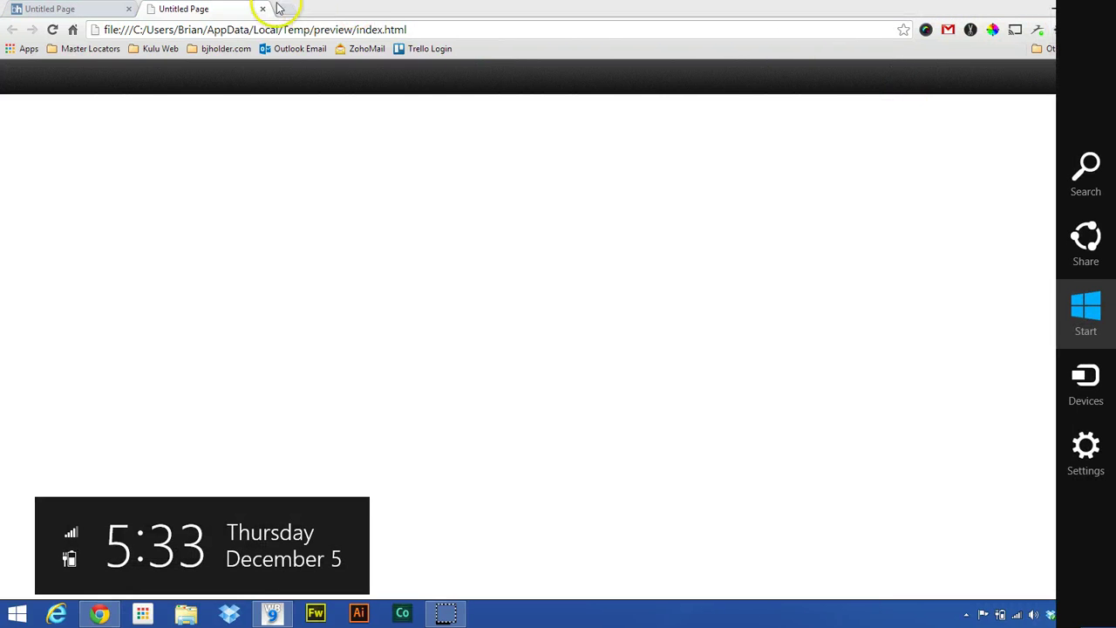
pyautogui.click(264, 11)
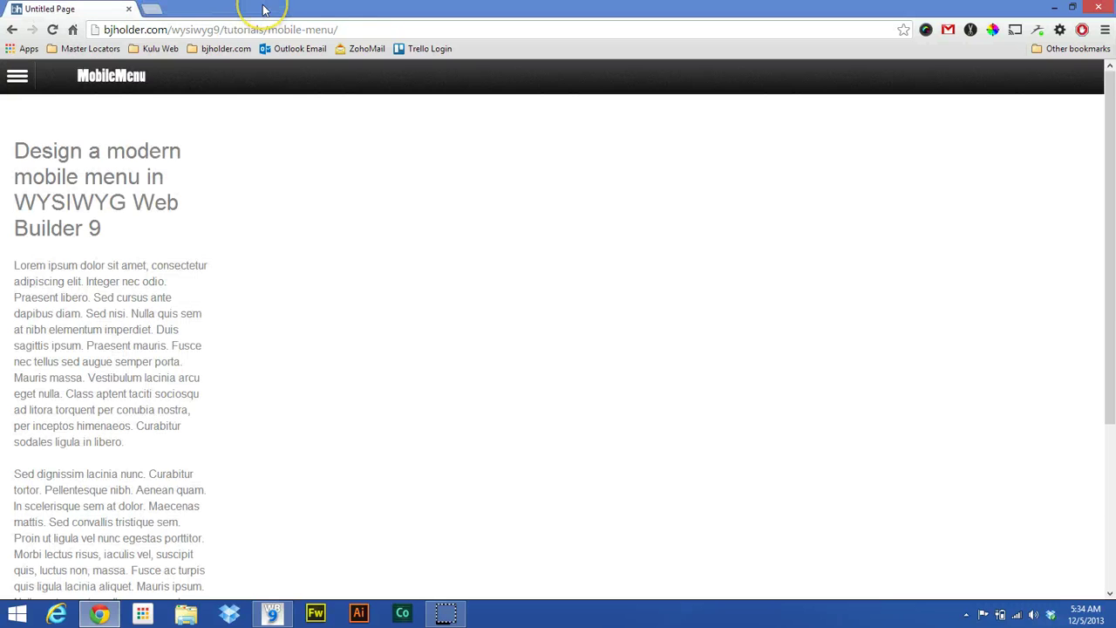
pyautogui.click(272, 614)
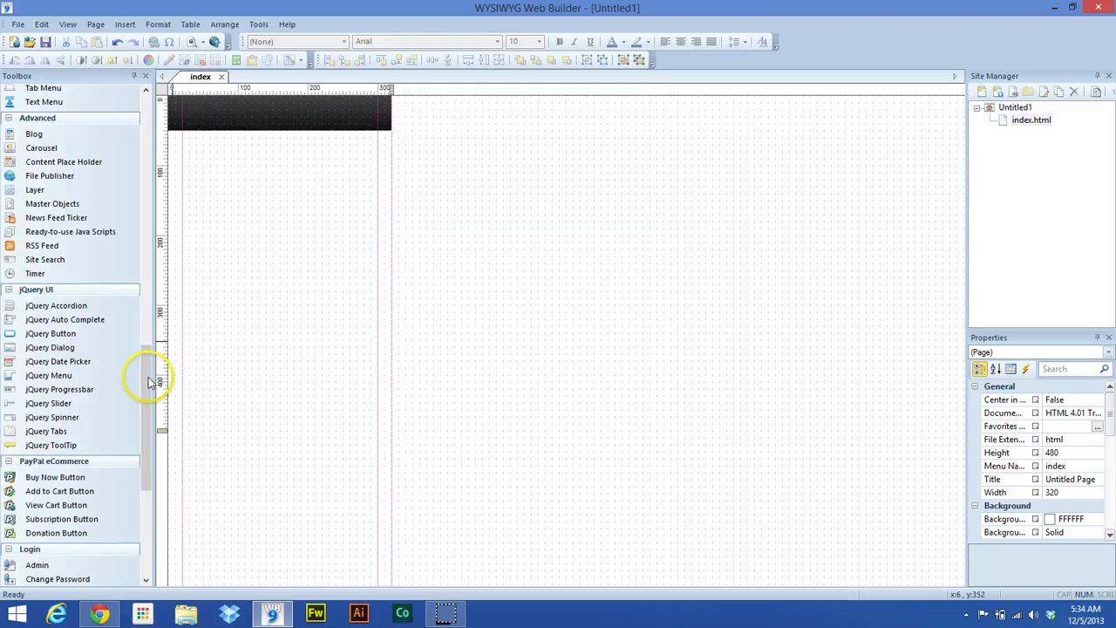
# Insert logo.png from the mobilemenu folder and drag it into the dark header bar.
pyautogui.moveTo(148, 381)
pyautogui.mouseDown()
pyautogui.moveTo(148, 400)
pyautogui.moveTo(145, 127)
pyautogui.mouseUp()
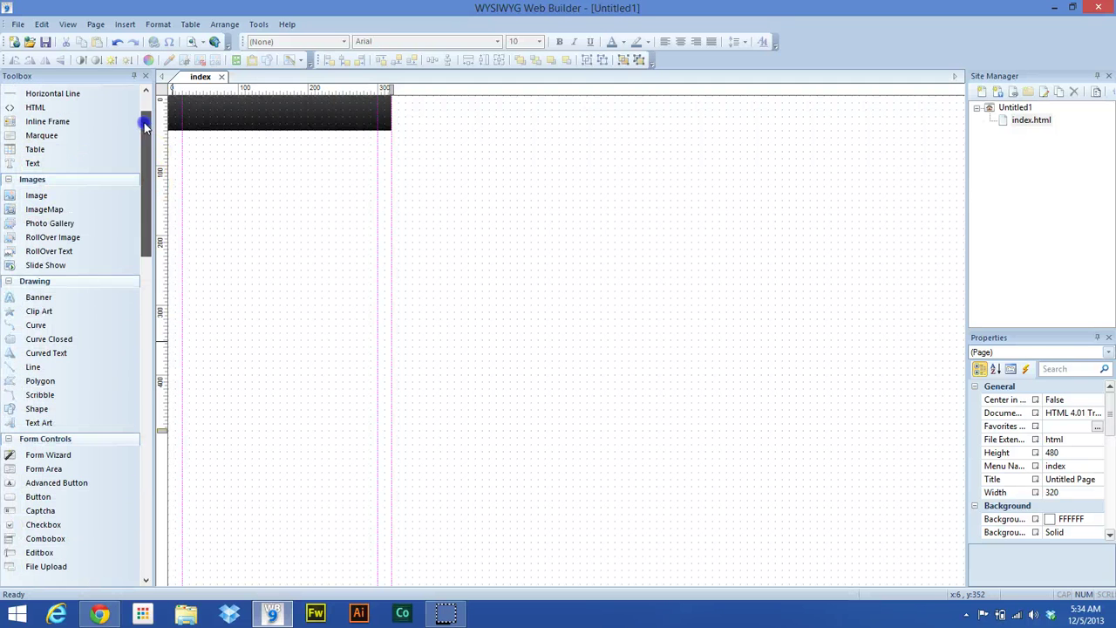
pyautogui.moveTo(64, 194); pyautogui.dragTo(262, 194)
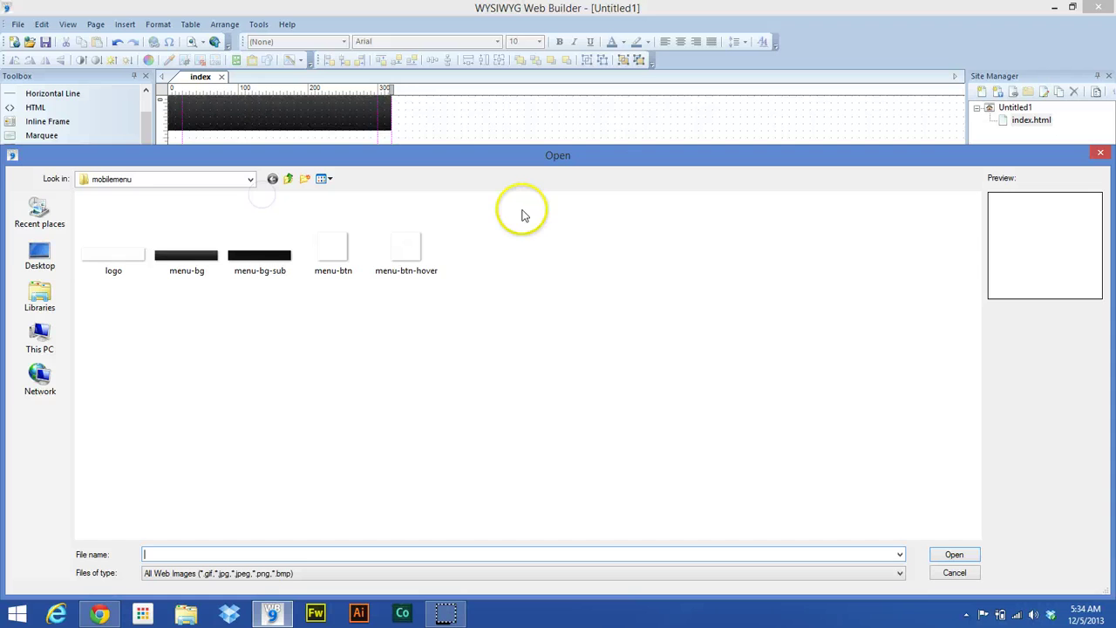
pyautogui.doubleClick(116, 252)
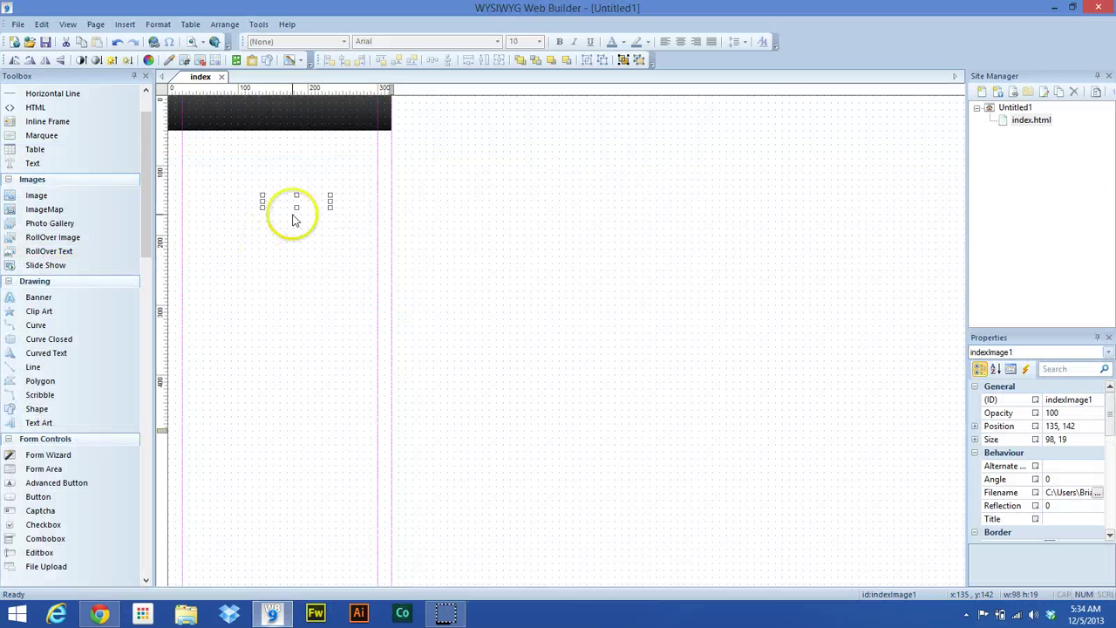
pyautogui.moveTo(294, 220); pyautogui.dragTo(291, 110)
# Check the 98 × 19 logo at 111, 14, viewing its properties and closing them unchanged.
pyautogui.click(323, 113)
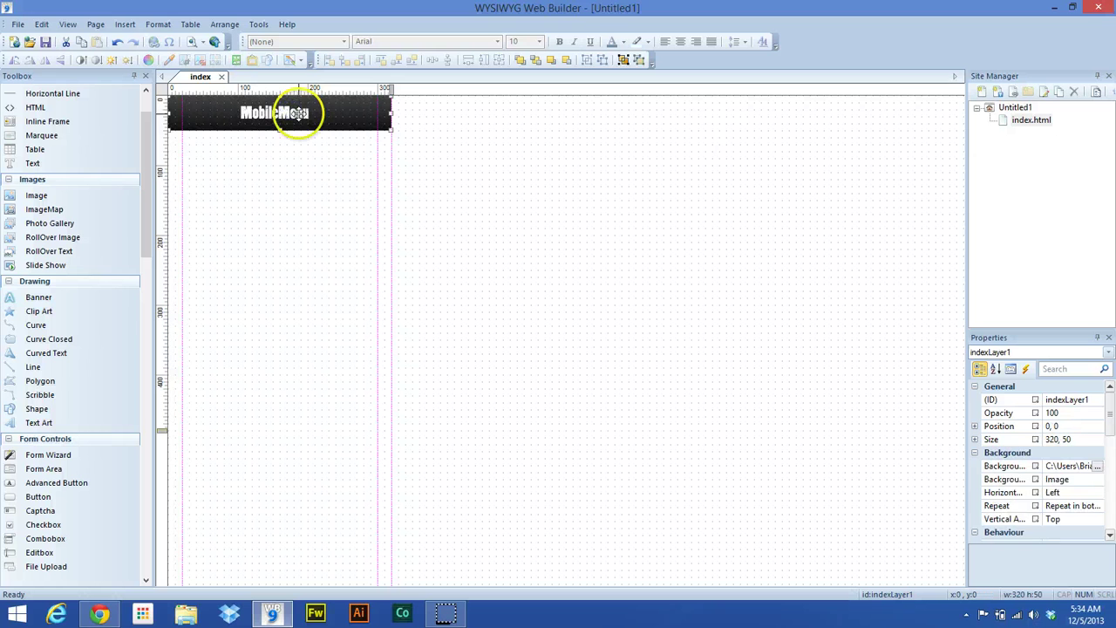
pyautogui.click(298, 113)
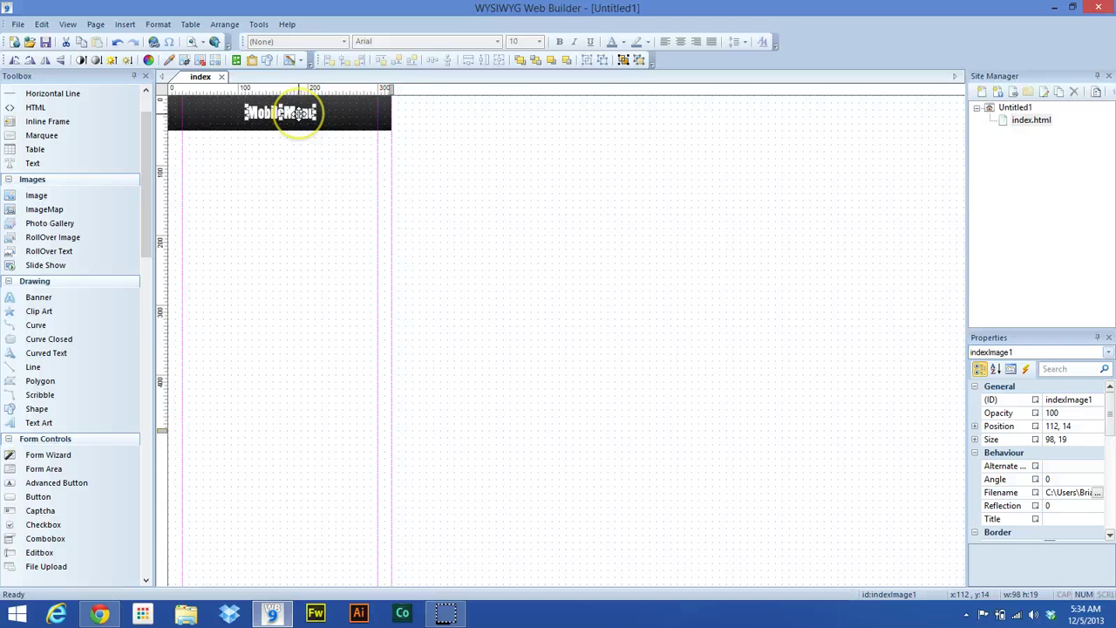
pyautogui.click(361, 114)
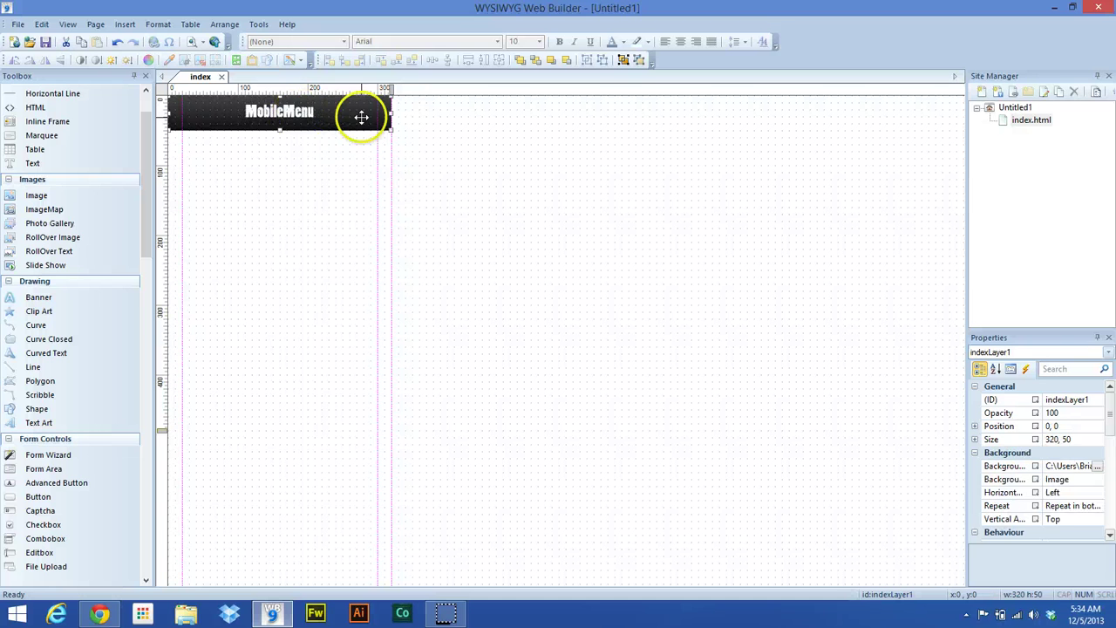
pyautogui.click(287, 113)
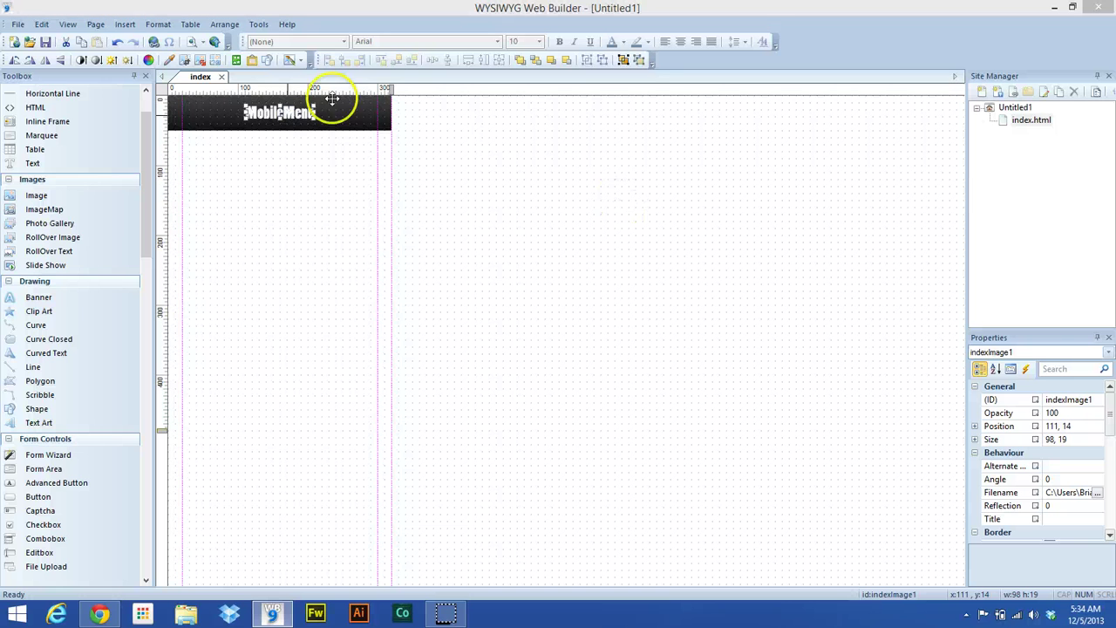
pyautogui.doubleClick(333, 99)
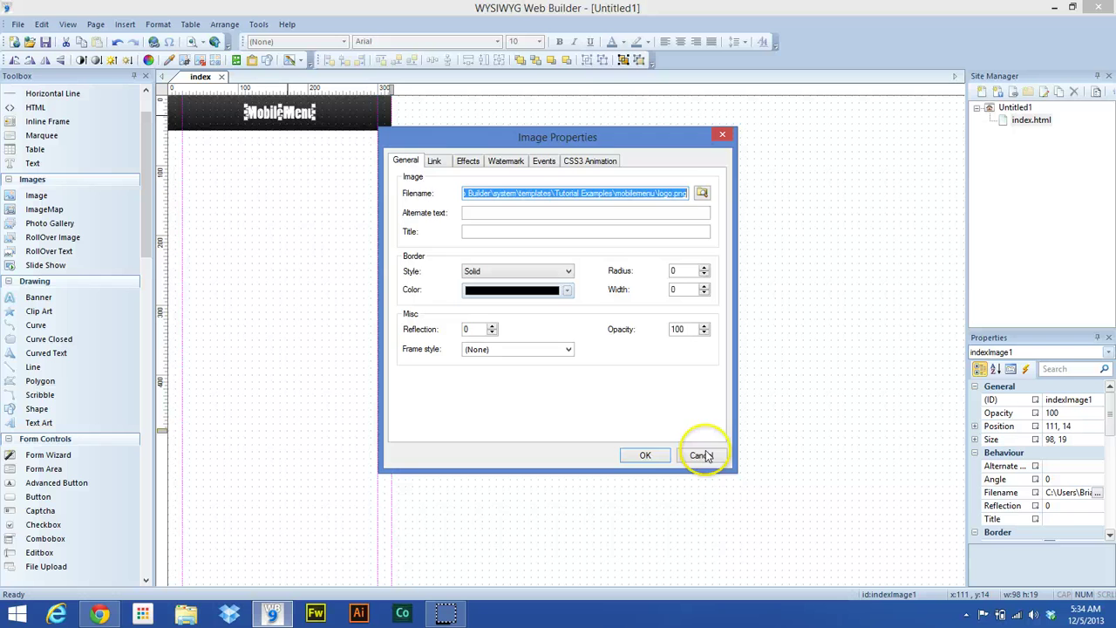
pyautogui.click(703, 455)
pyautogui.click(185, 254)
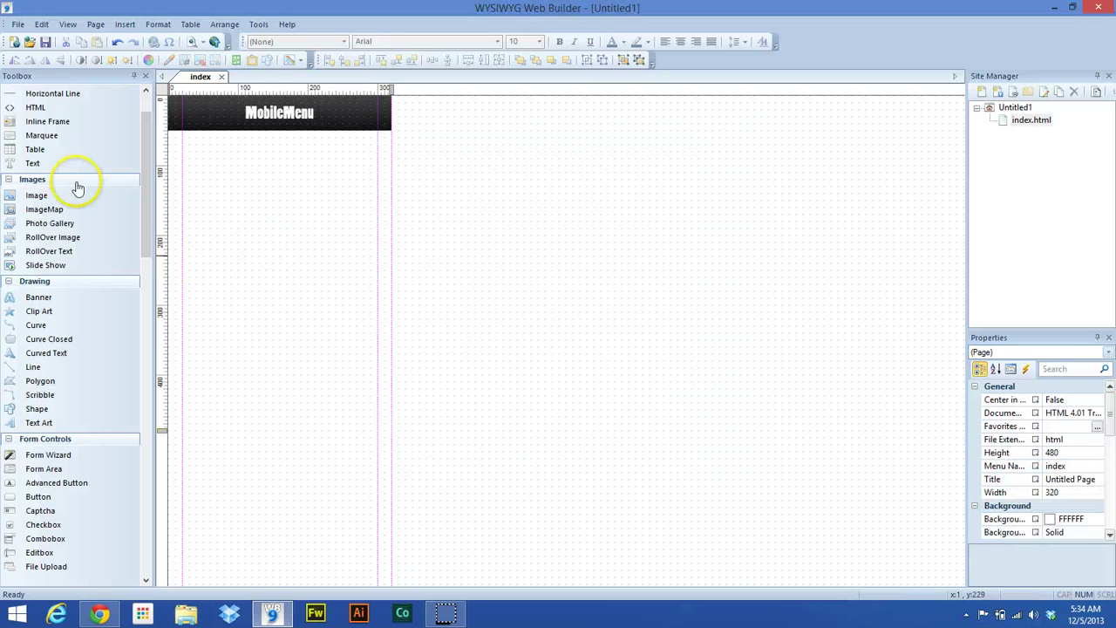
# Place a CSS Menu on the page and remove its four default buttons in Menu Items.
pyautogui.moveTo(149, 232); pyautogui.dragTo(144, 376)
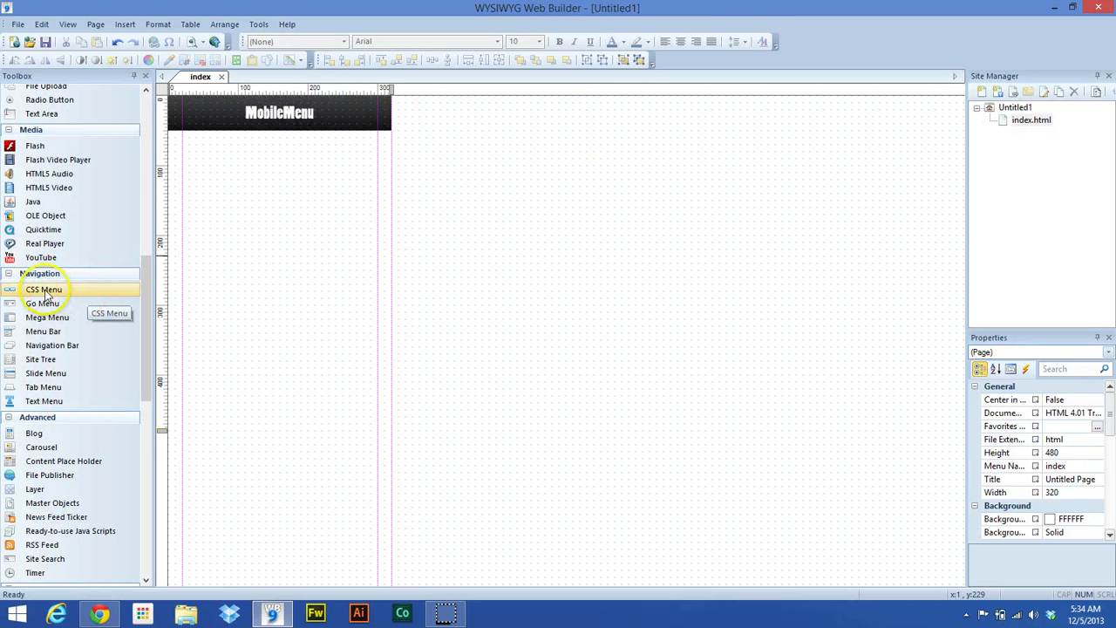
pyautogui.moveTo(48, 290); pyautogui.dragTo(510, 177)
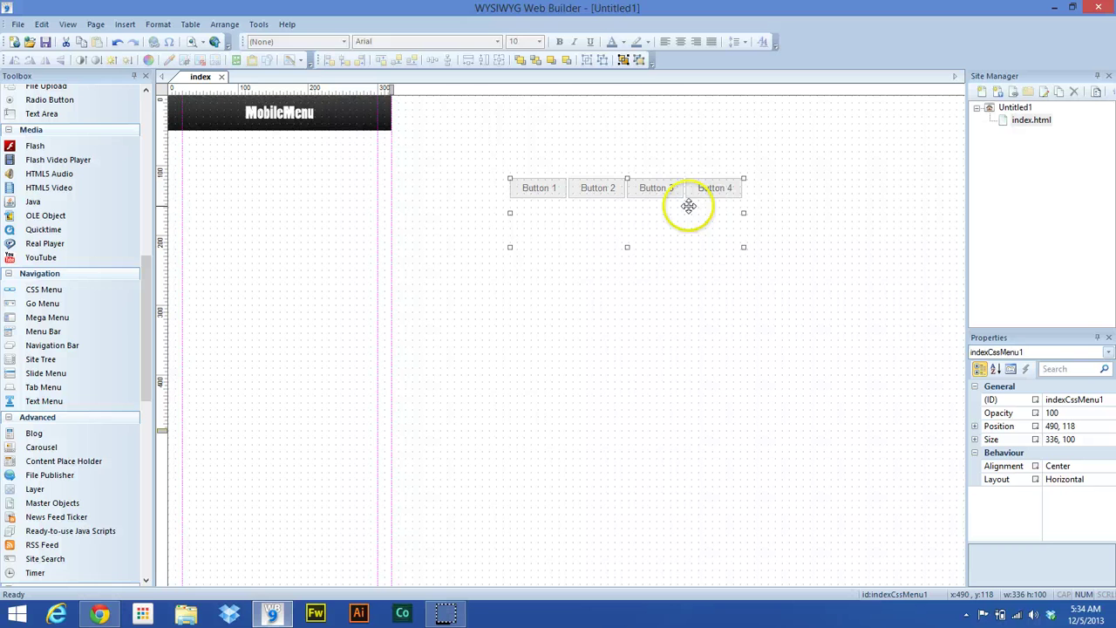
pyautogui.moveTo(646, 201); pyautogui.dragTo(558, 252)
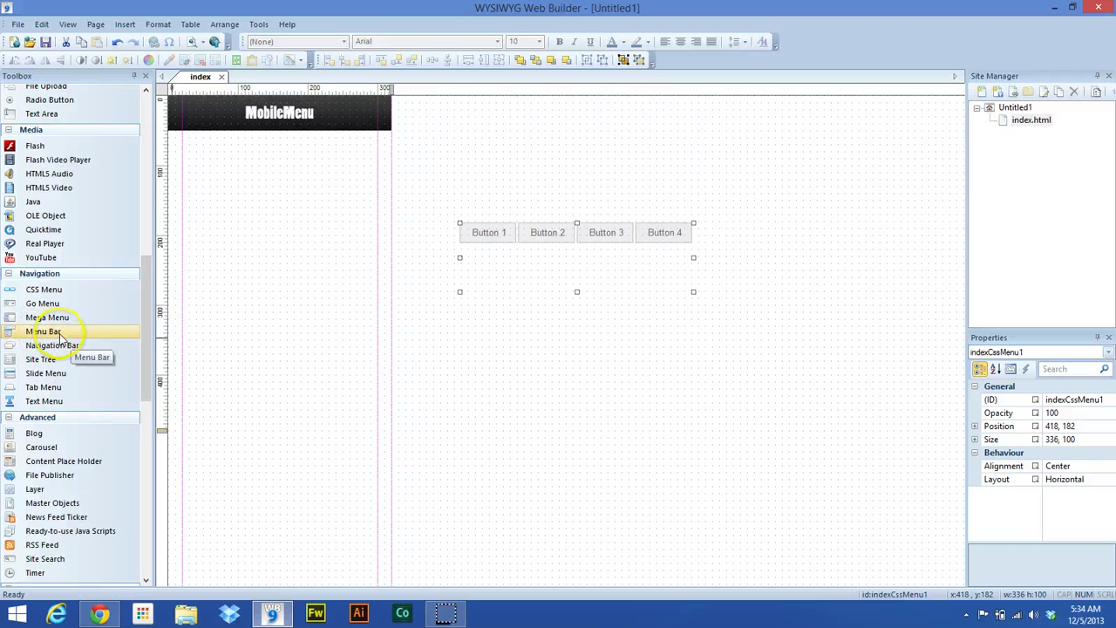
pyautogui.doubleClick(586, 259)
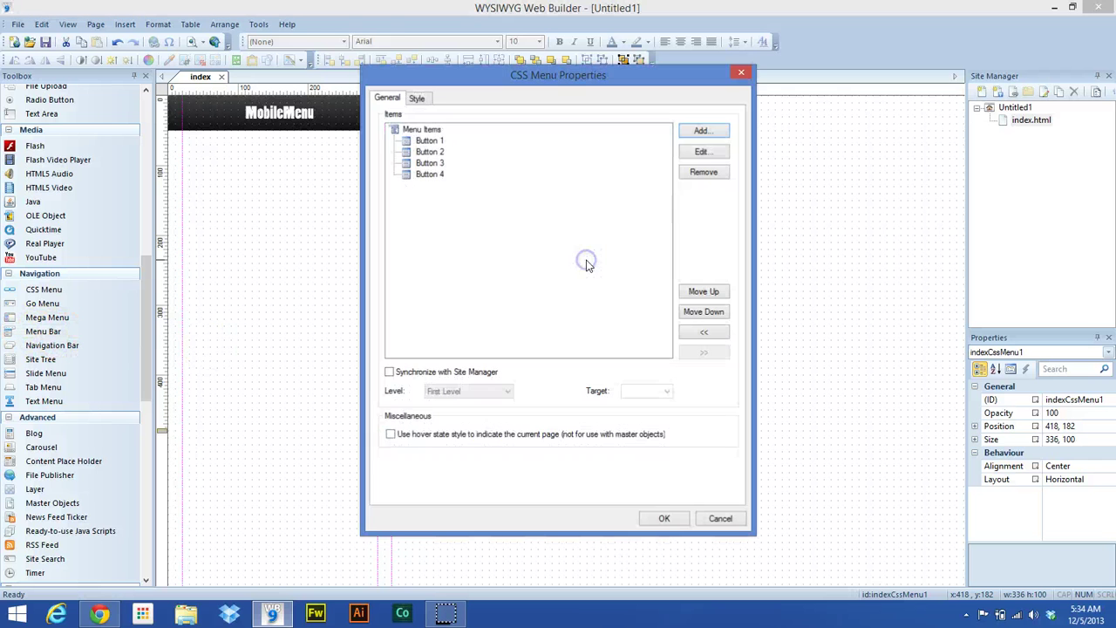
pyautogui.click(430, 142)
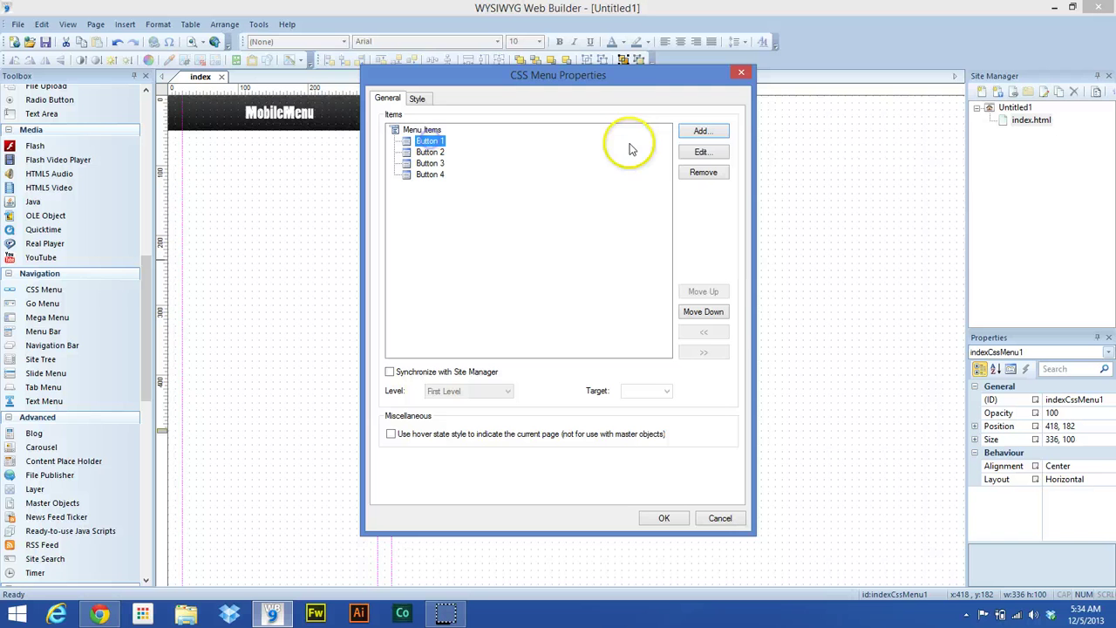
pyautogui.click(703, 172)
pyautogui.click(703, 172)
pyautogui.click(702, 171)
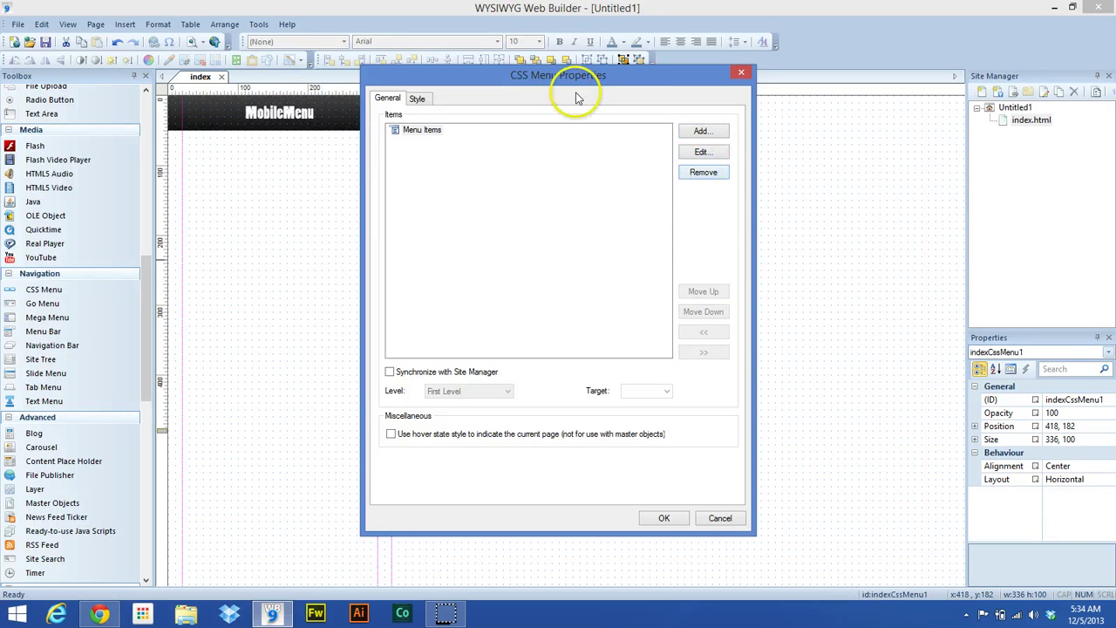
pyautogui.click(425, 133)
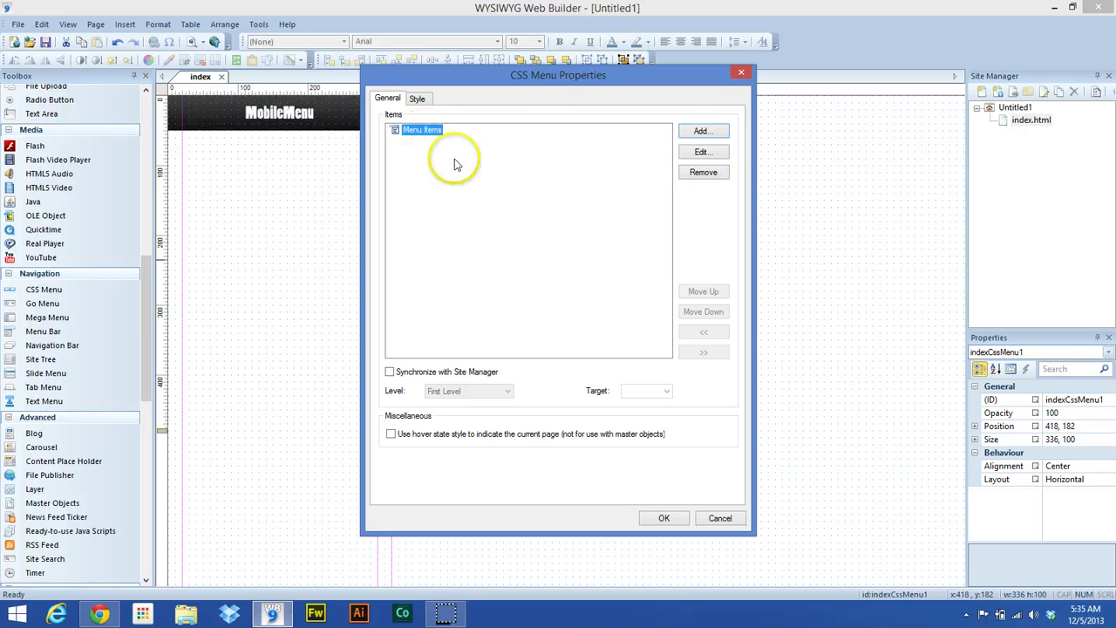
# Add a blank top-level menu item with a Home child beneath it.
pyautogui.click(701, 132)
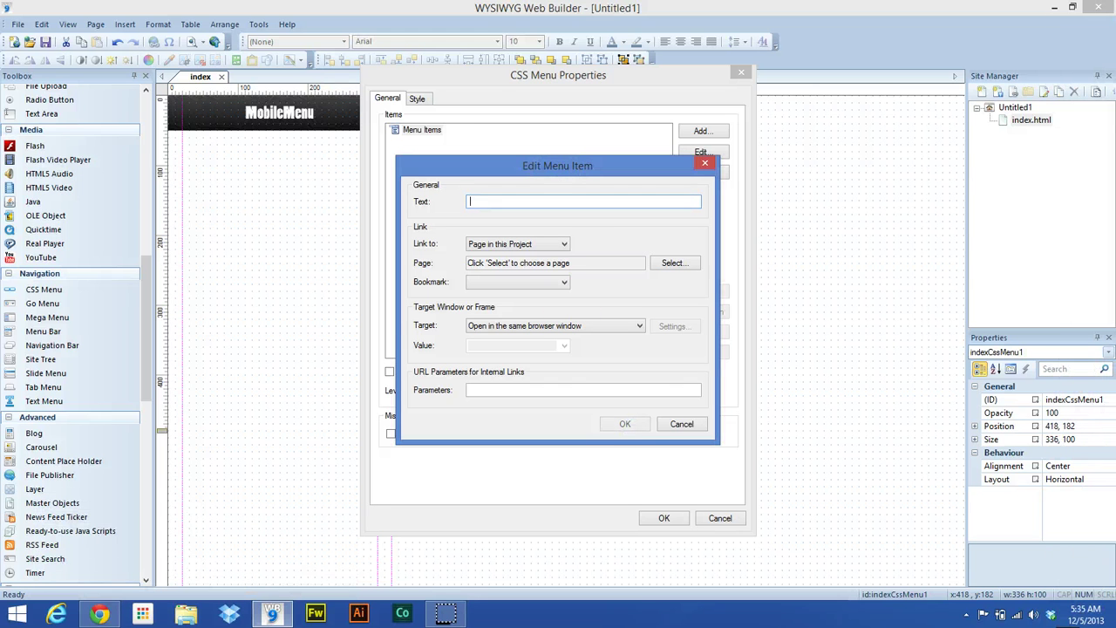
pyautogui.click(624, 423)
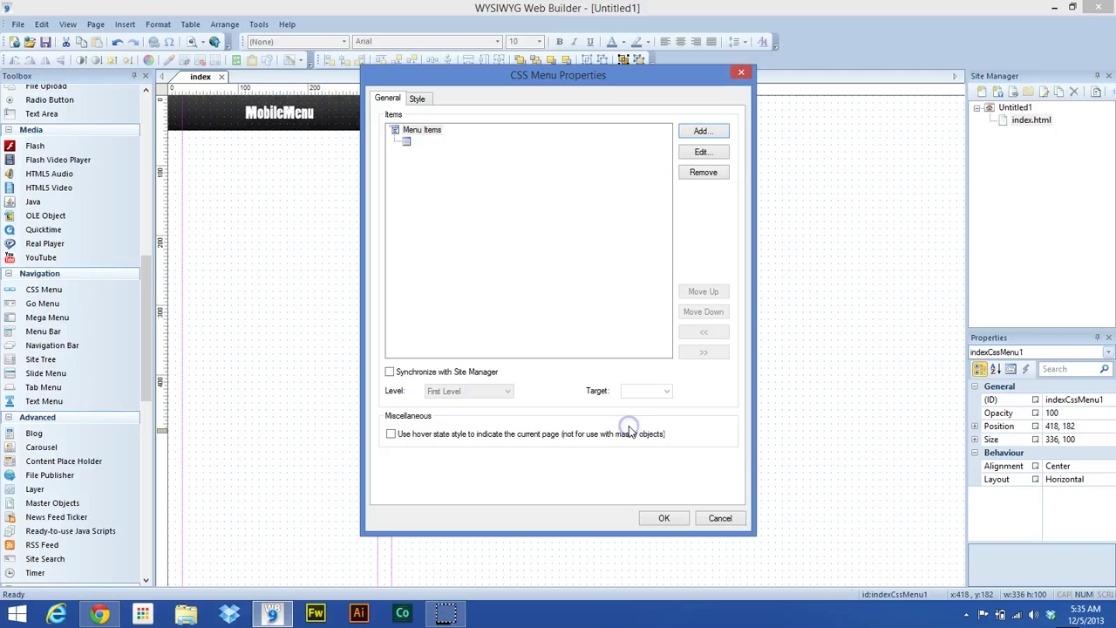
pyautogui.click(407, 142)
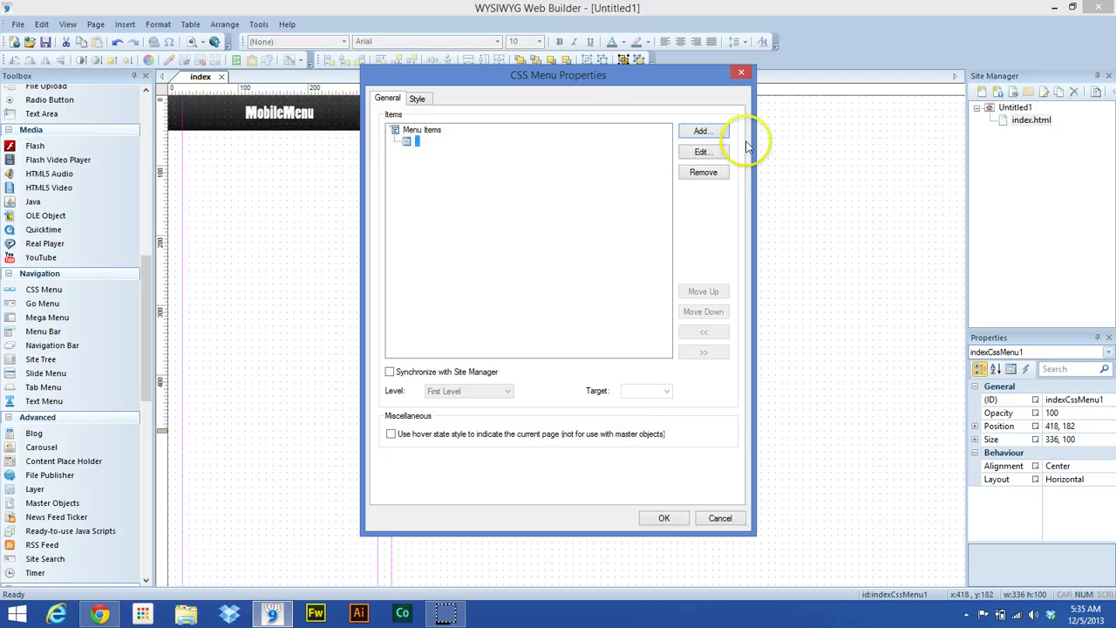
pyautogui.click(717, 133)
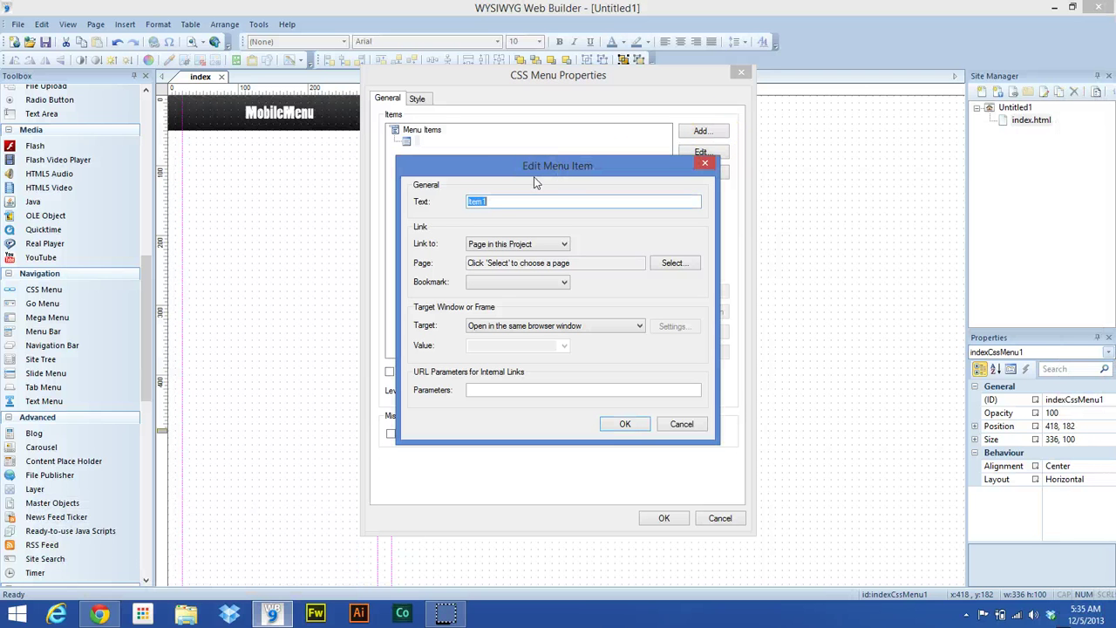
pyautogui.moveTo(510, 168); pyautogui.dragTo(576, 169)
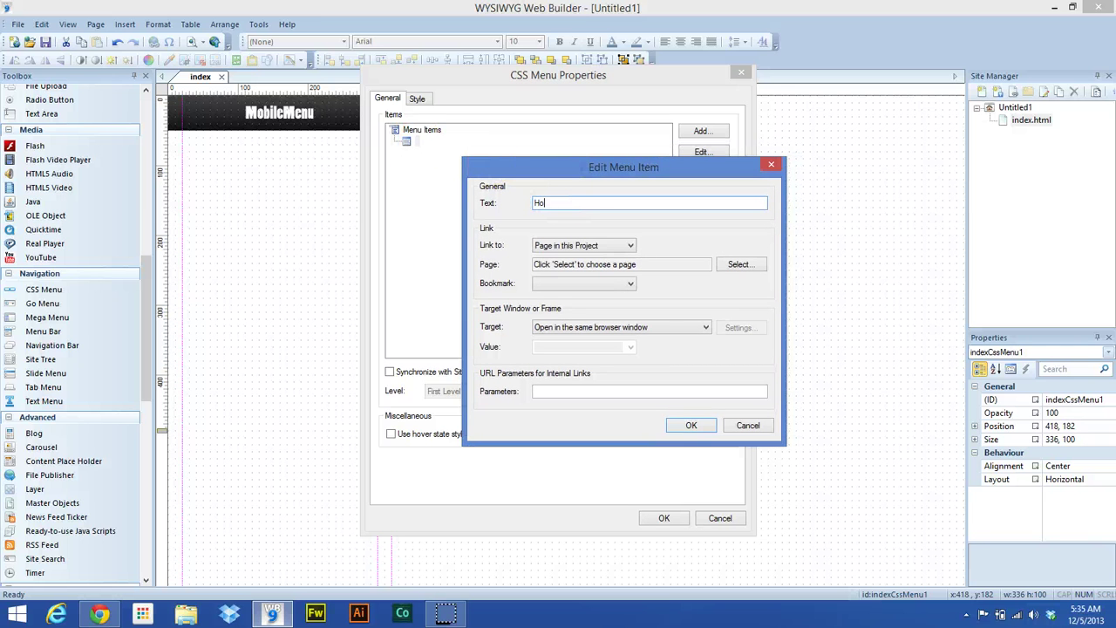
pyautogui.press('Return')
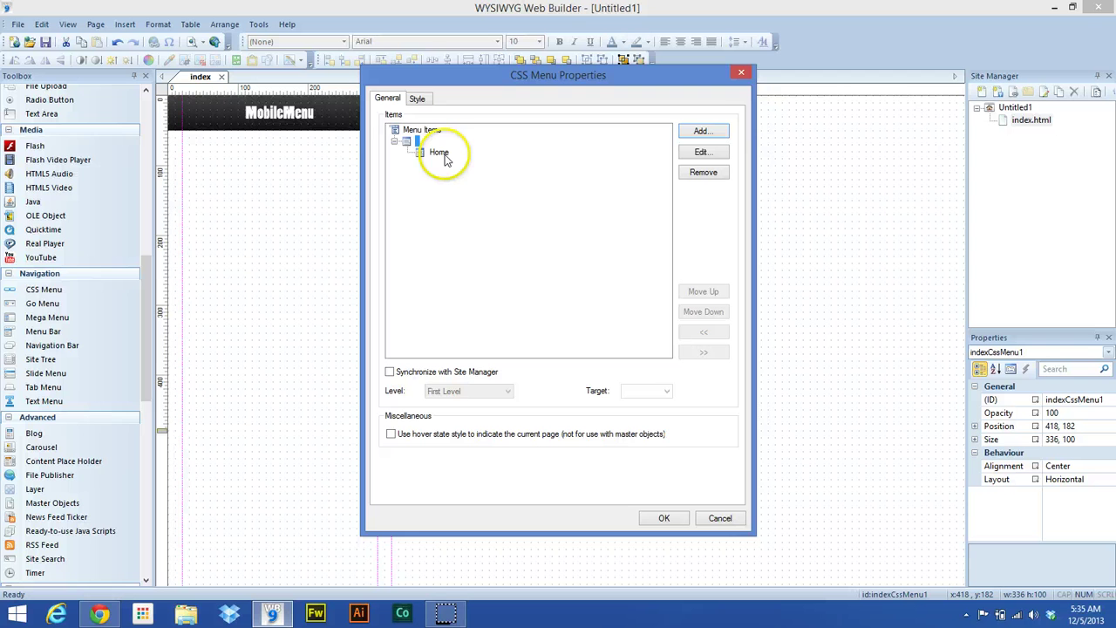
# Add About Us, Services, Products and Contact Us under the blank item.
pyautogui.click(702, 131)
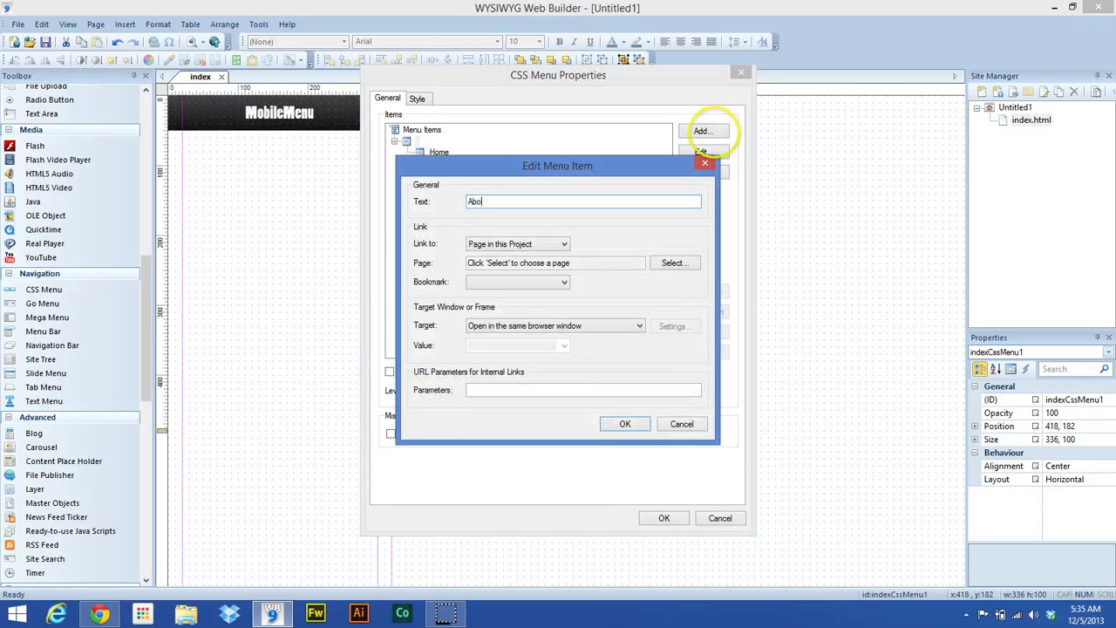
pyautogui.write('About Us')
pyautogui.press('Return')
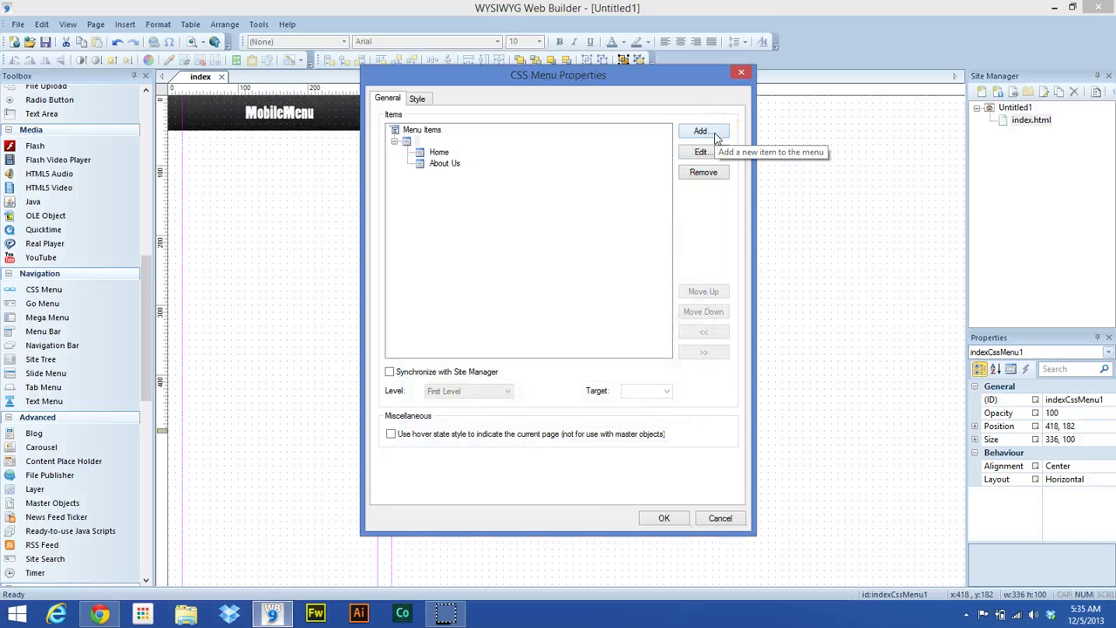
pyautogui.click(702, 132)
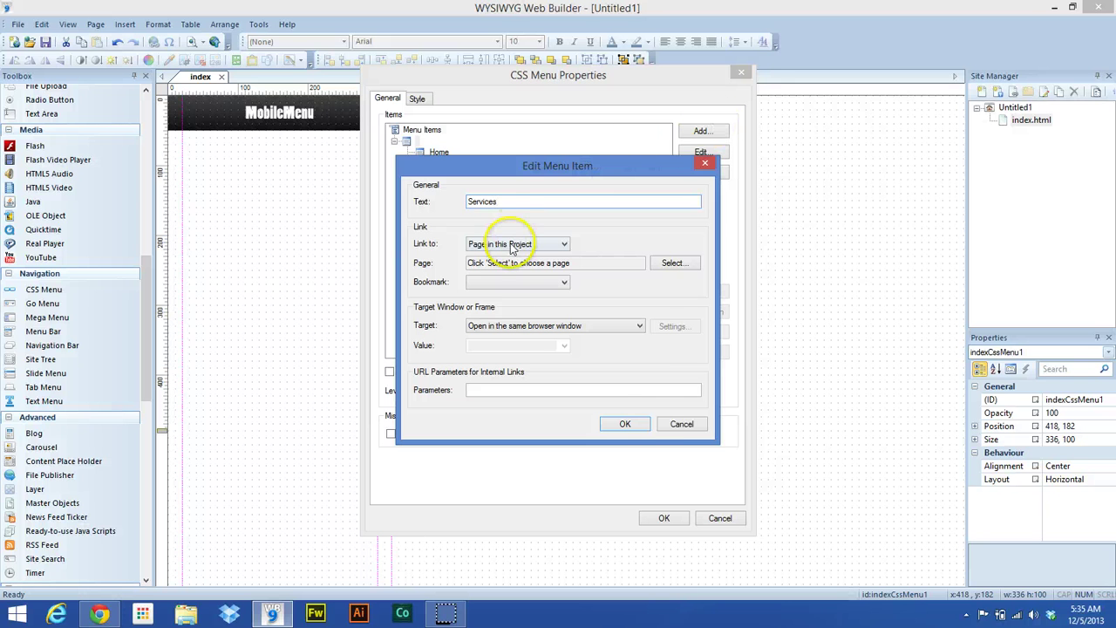
pyautogui.click(627, 424)
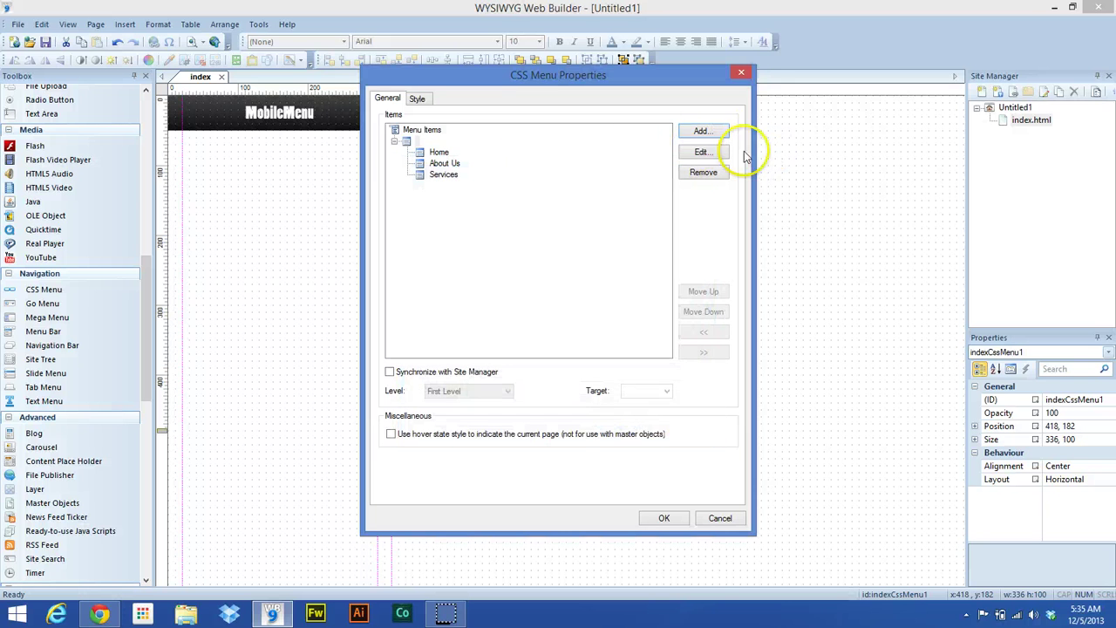
pyautogui.click(709, 132)
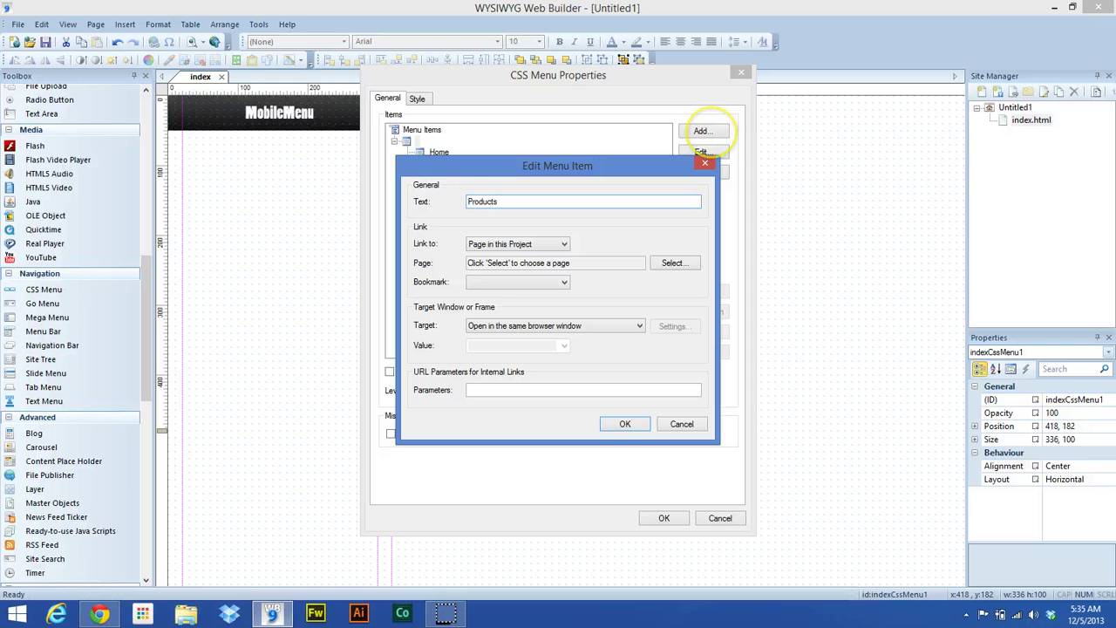
pyautogui.click(625, 424)
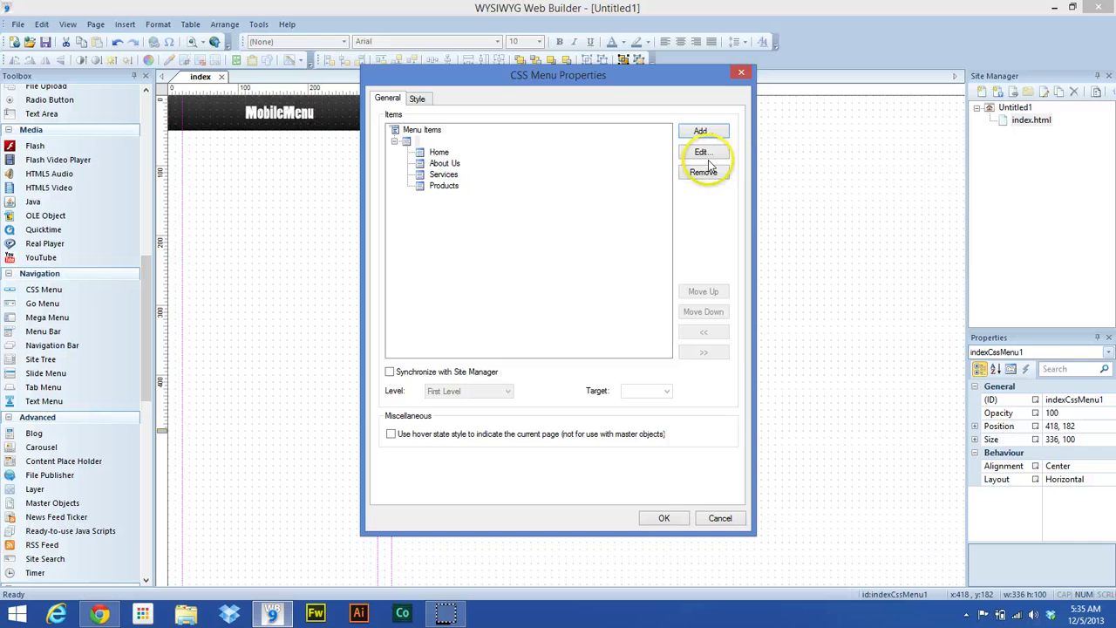
pyautogui.click(714, 131)
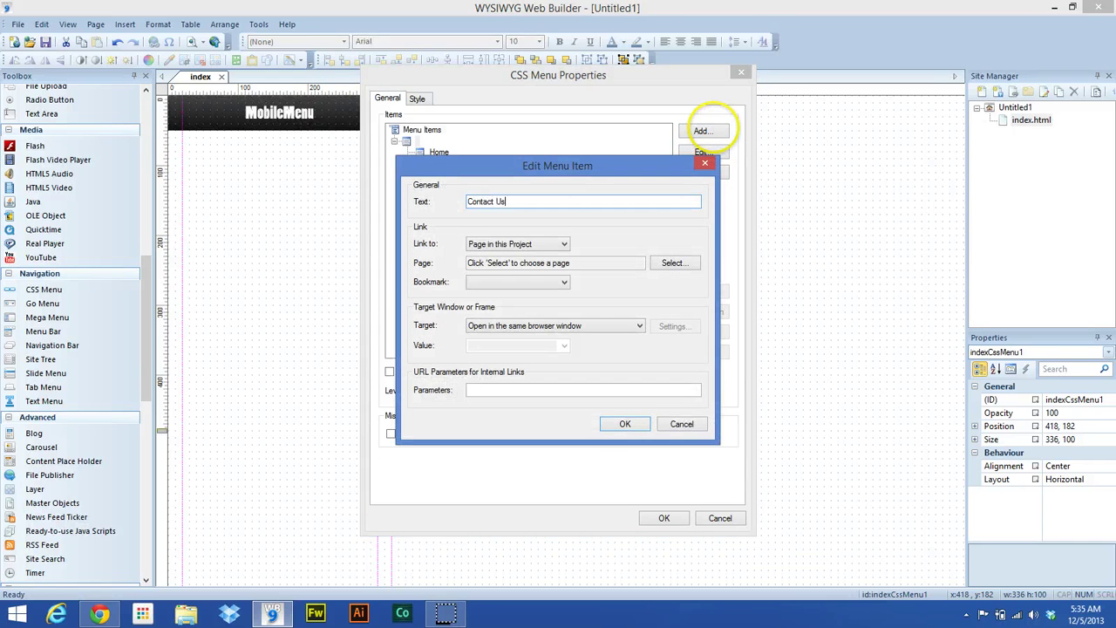
pyautogui.write('Contact Us')
pyautogui.click(627, 423)
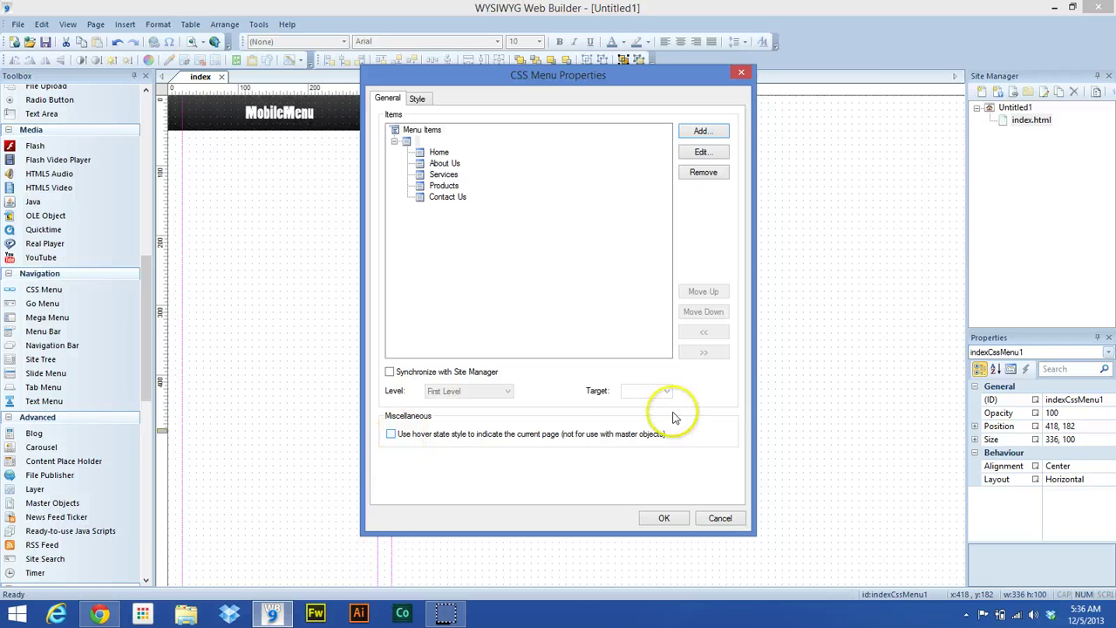
# Set the main menu buttons to width 52, height 48 and spacing 0.
pyautogui.click(425, 99)
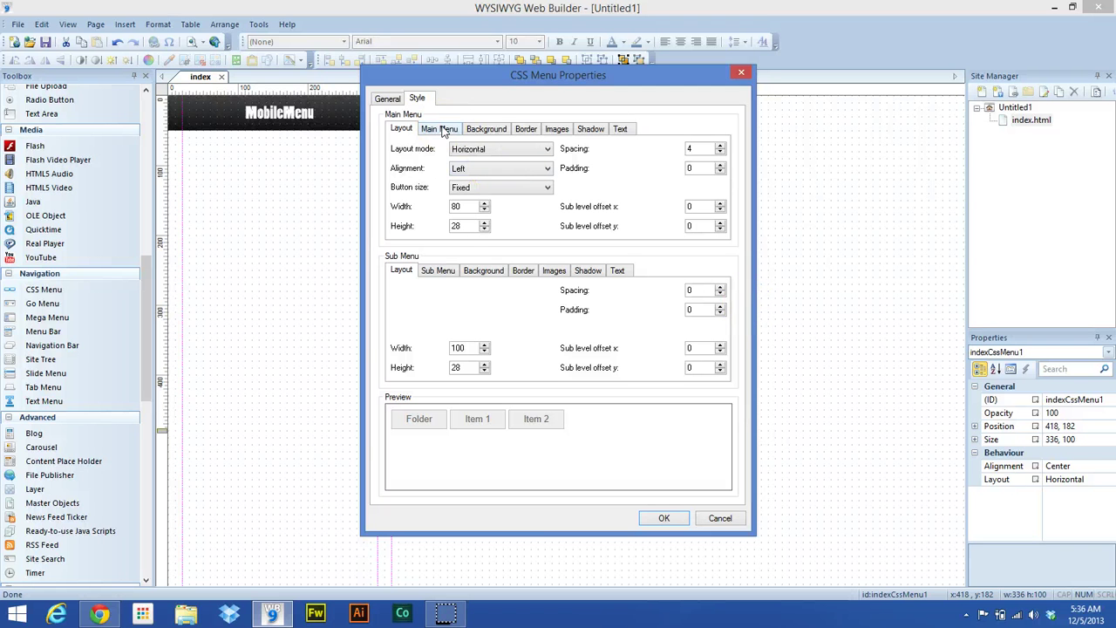
pyautogui.click(463, 210)
pyautogui.write('52')
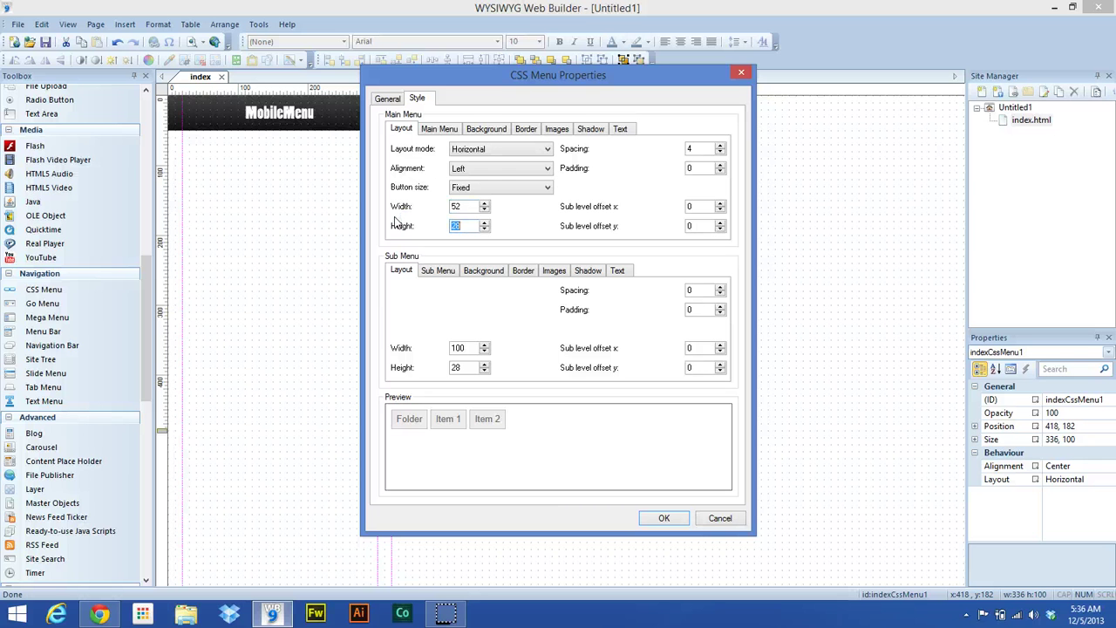
pyautogui.write('48')
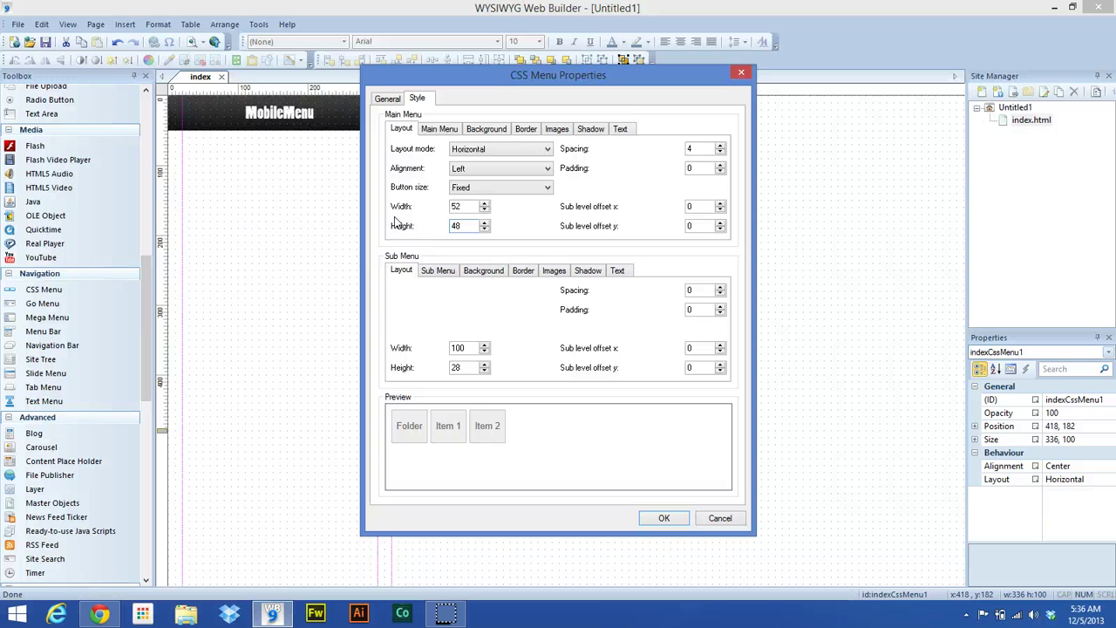
pyautogui.click(716, 155)
pyautogui.click(720, 153)
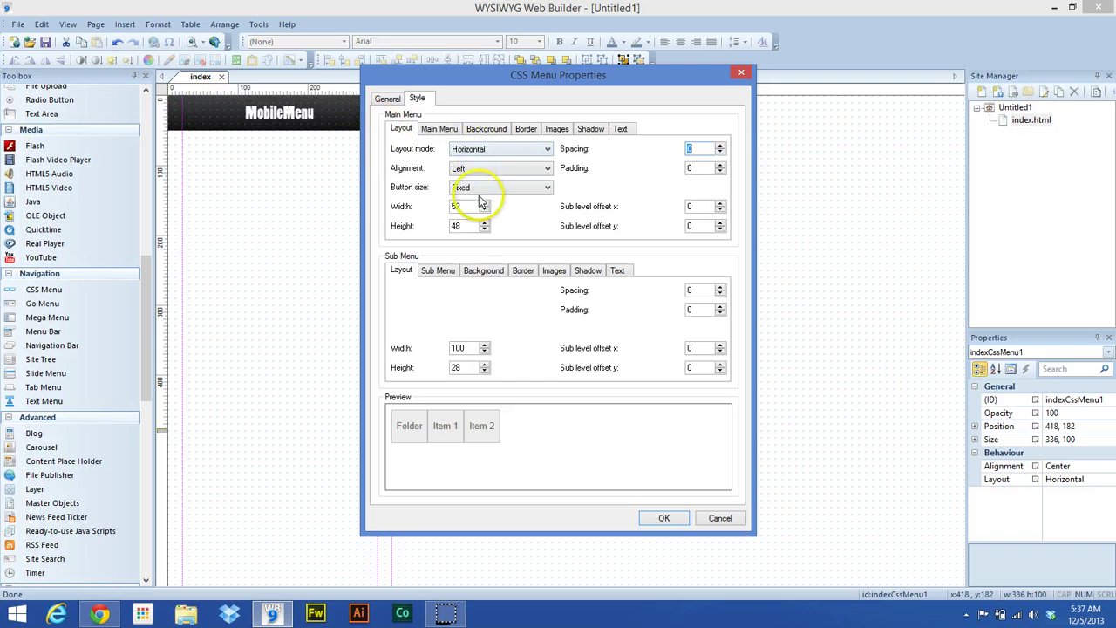
# Give the main menu a transparent background and a border width of 0.
pyautogui.click(443, 129)
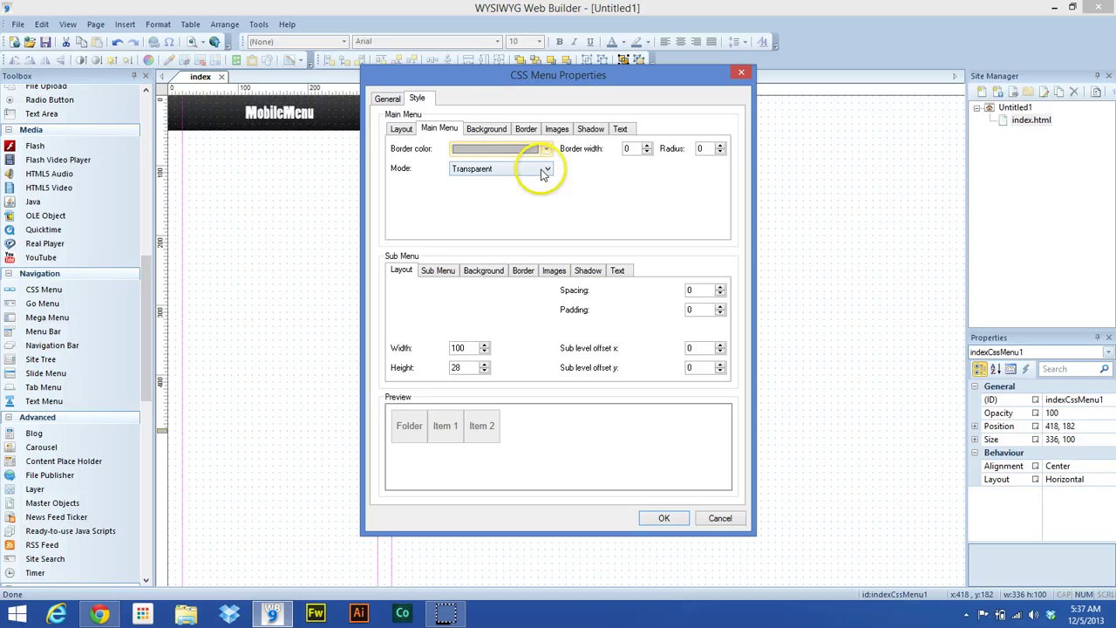
pyautogui.click(490, 133)
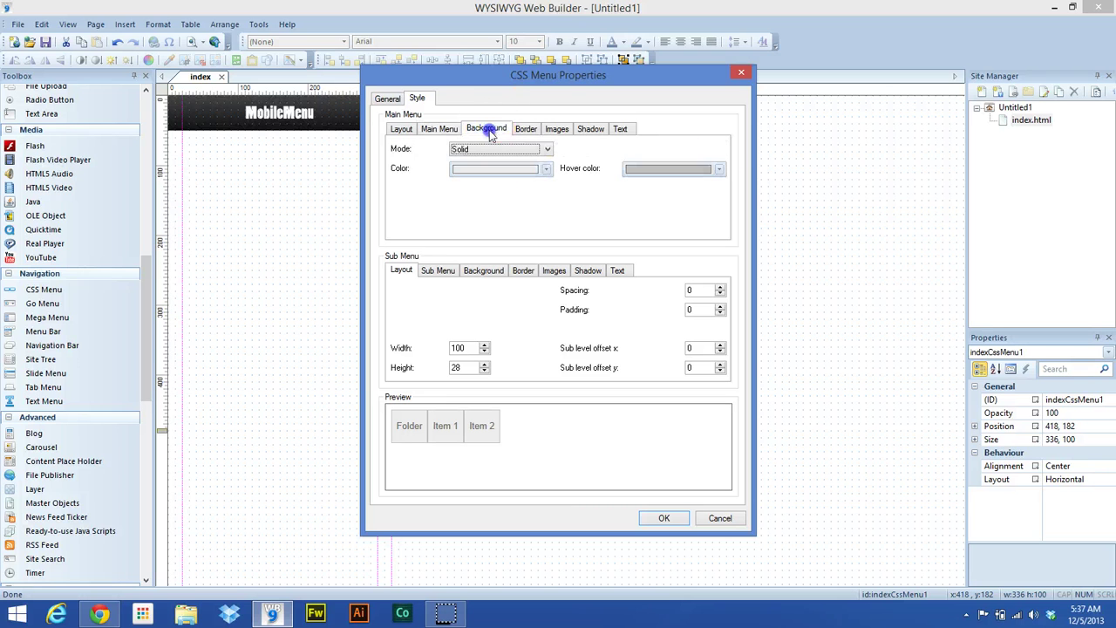
pyautogui.click(476, 150)
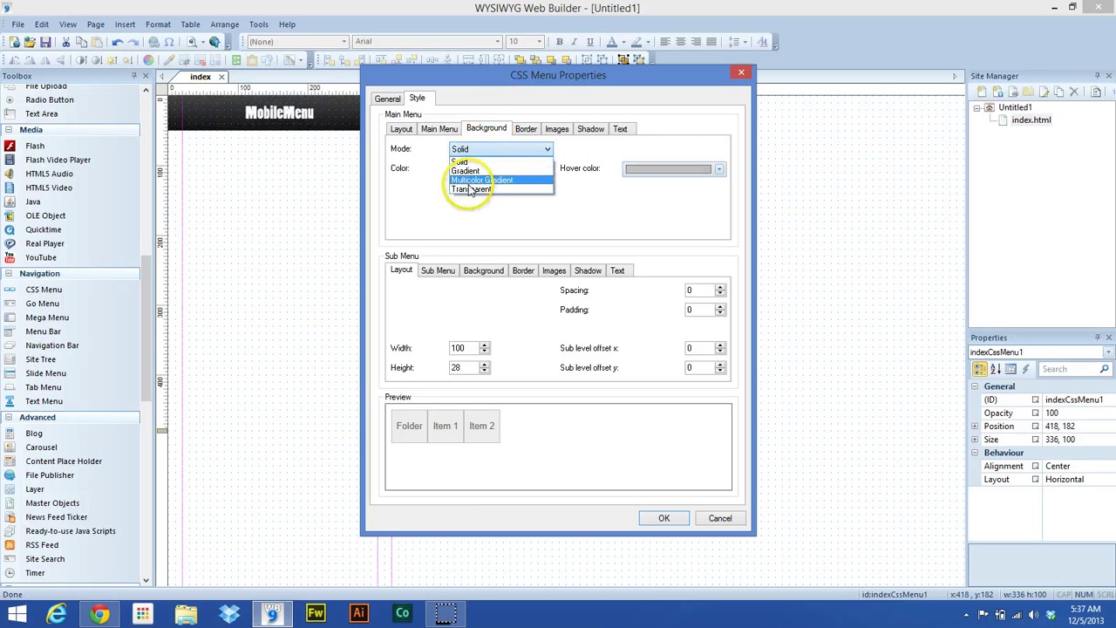
pyautogui.click(469, 190)
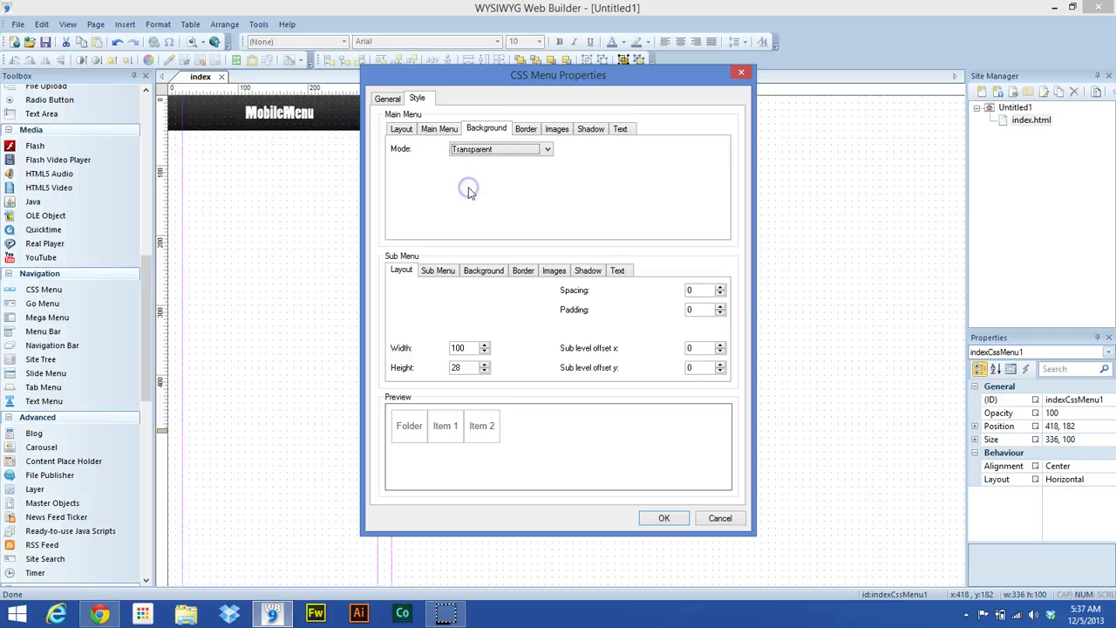
pyautogui.click(527, 130)
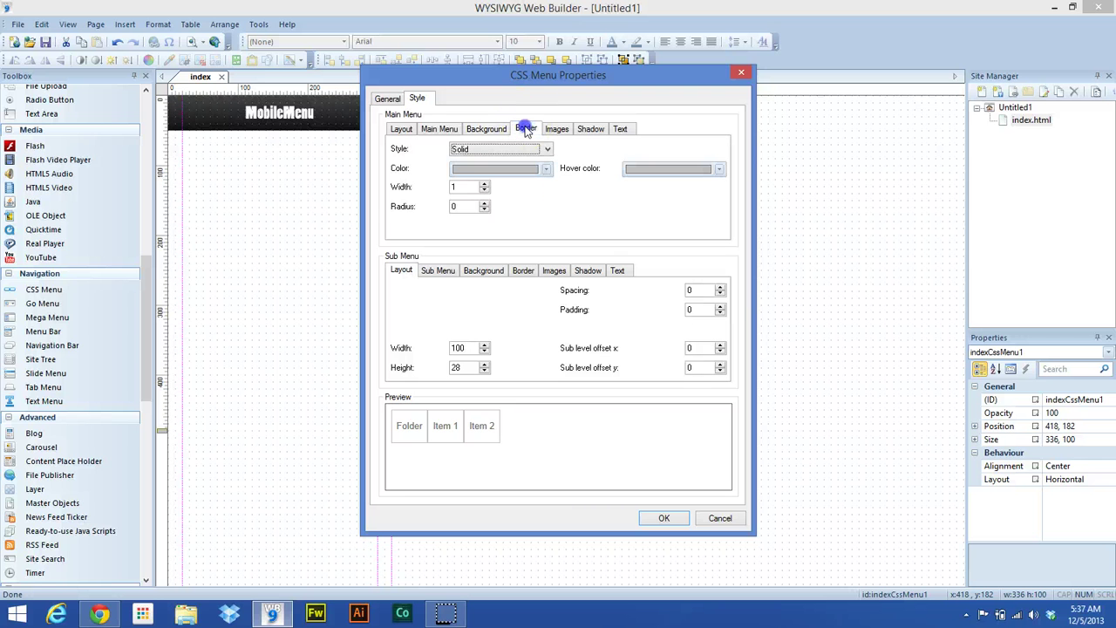
pyautogui.click(485, 191)
pyautogui.click(569, 222)
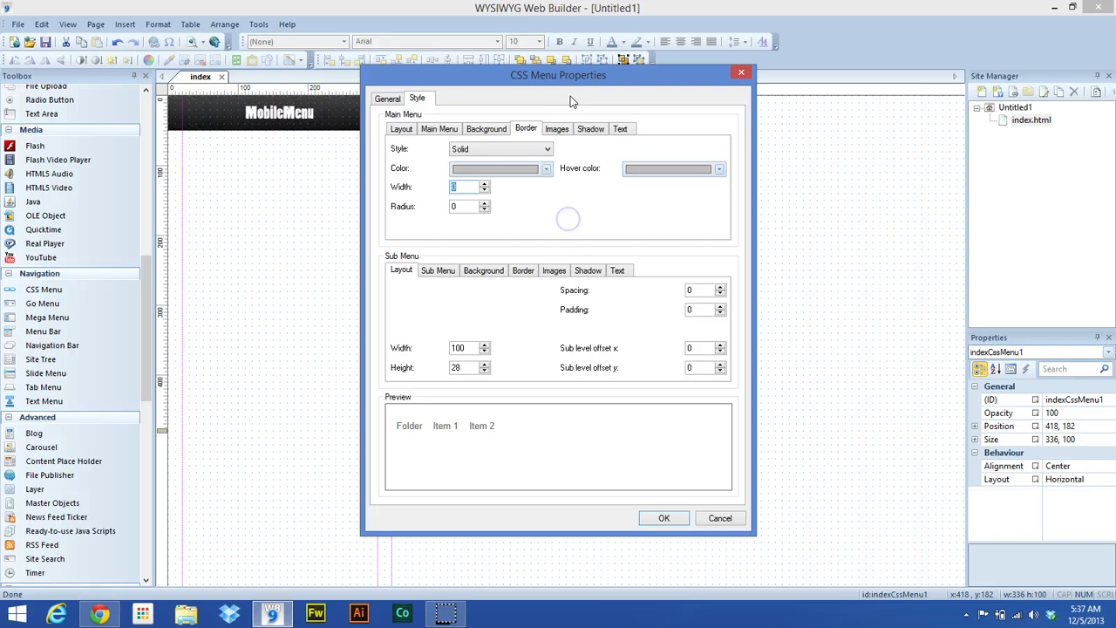
pyautogui.click(558, 131)
# Assign menu-btn to the normal states and menu-btn-hover to the hover states.
pyautogui.click(545, 149)
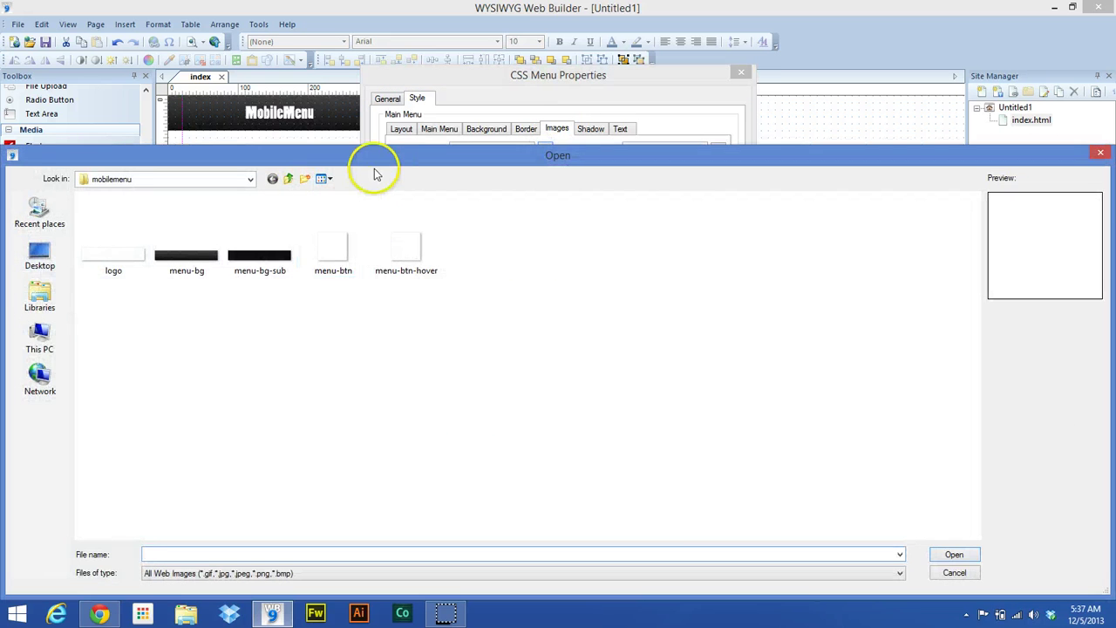
pyautogui.moveTo(375, 157); pyautogui.dragTo(421, 252)
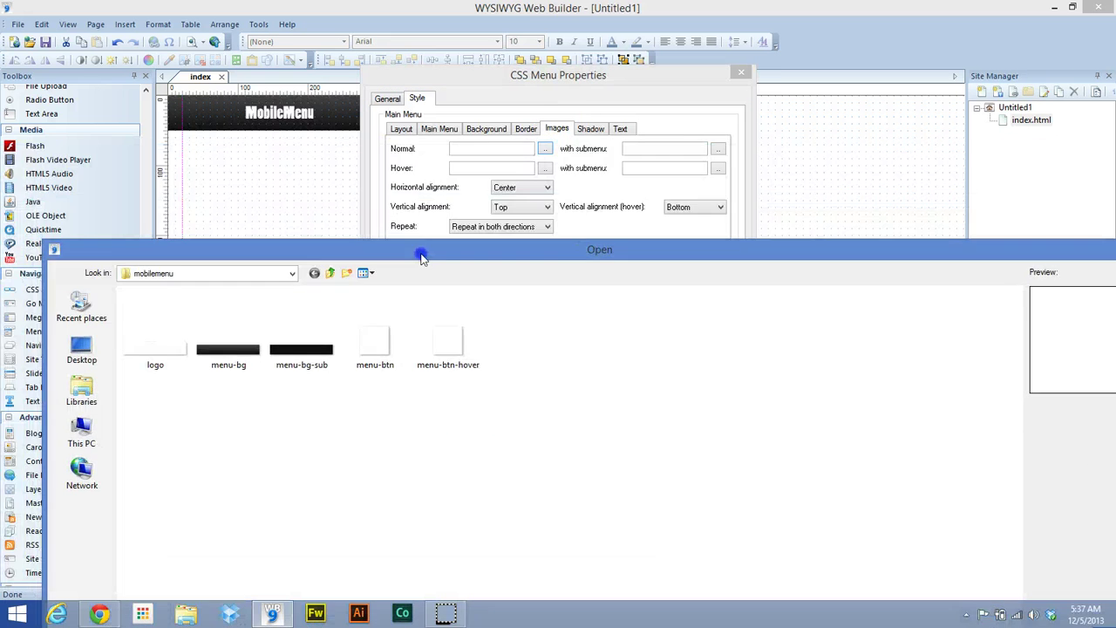
pyautogui.doubleClick(375, 336)
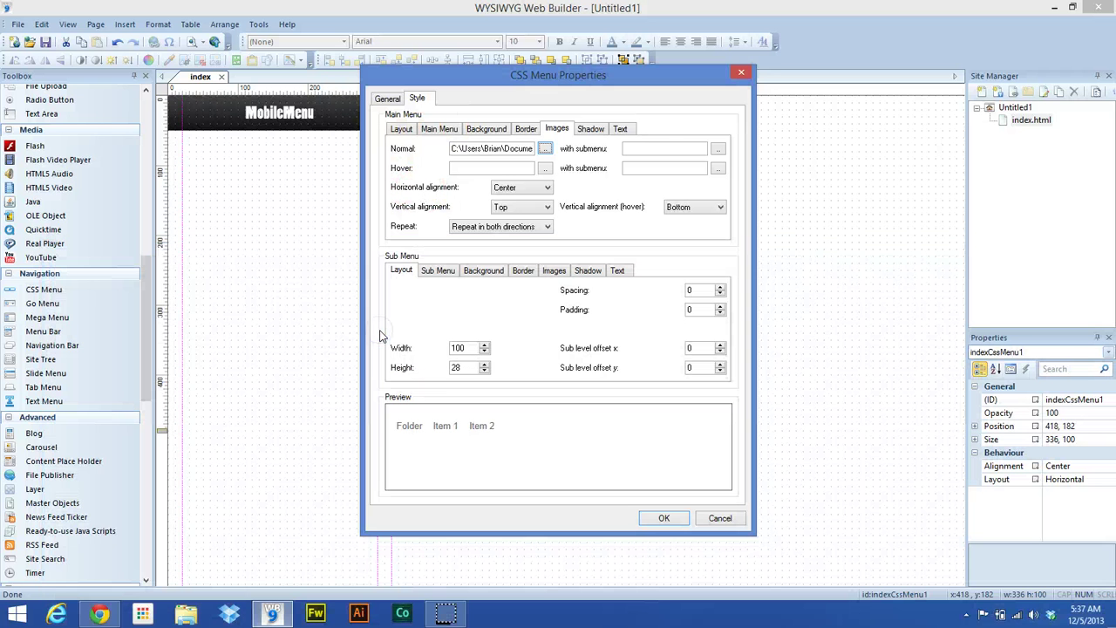
pyautogui.click(718, 148)
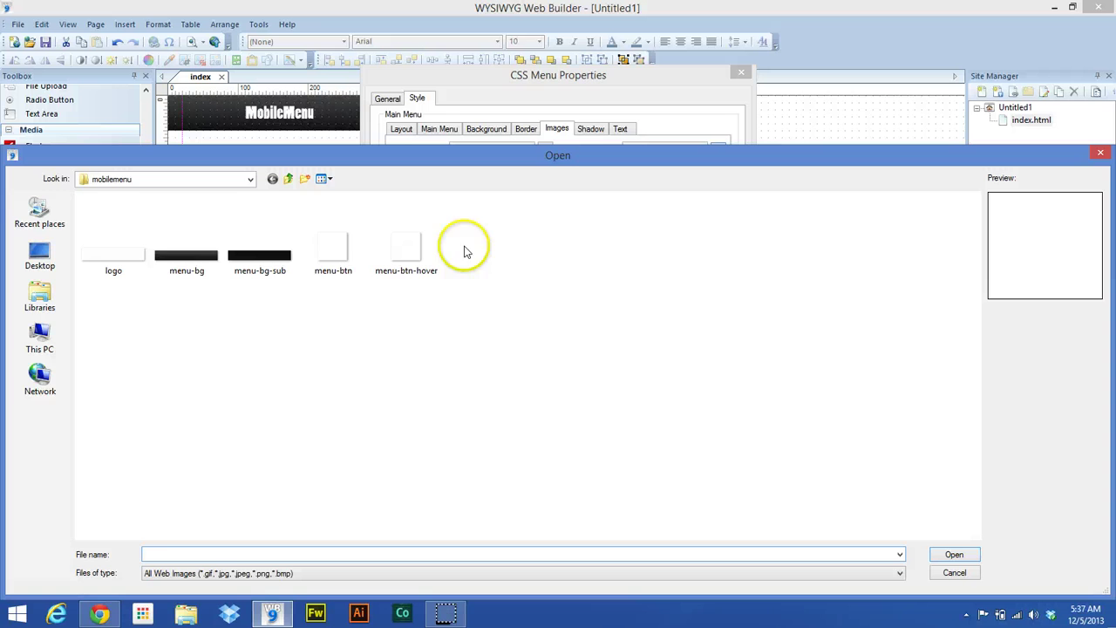
pyautogui.doubleClick(329, 253)
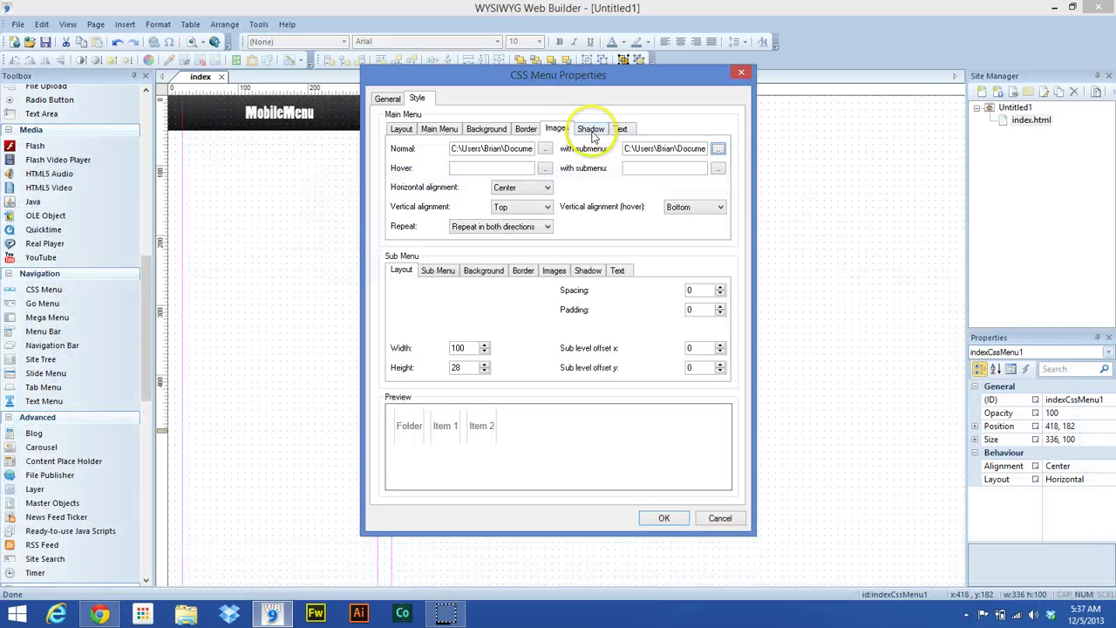
pyautogui.click(544, 168)
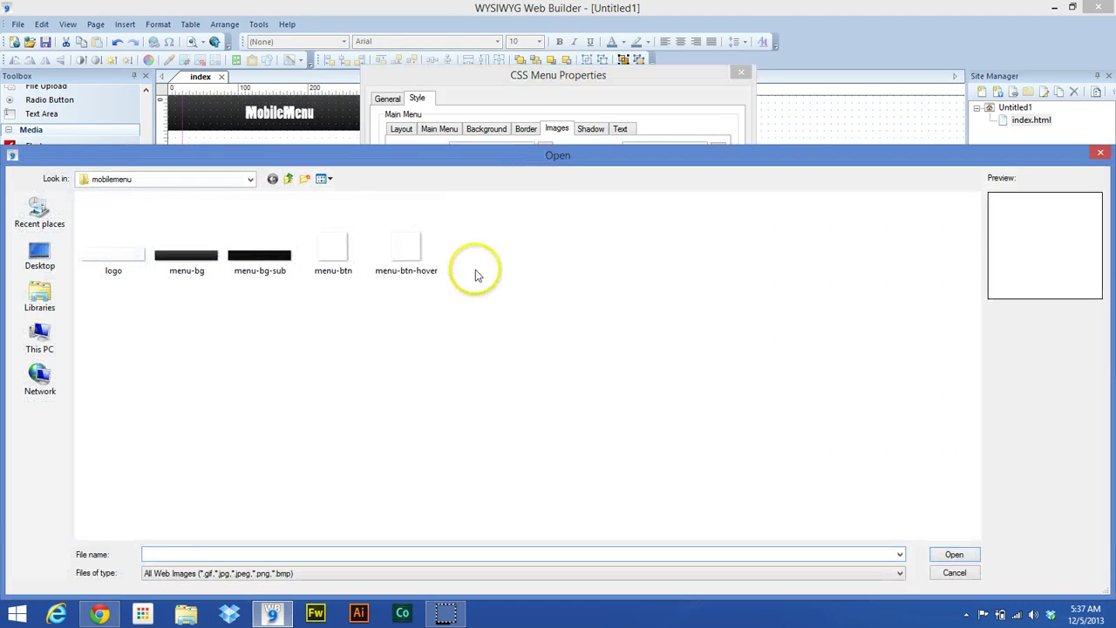
pyautogui.doubleClick(411, 272)
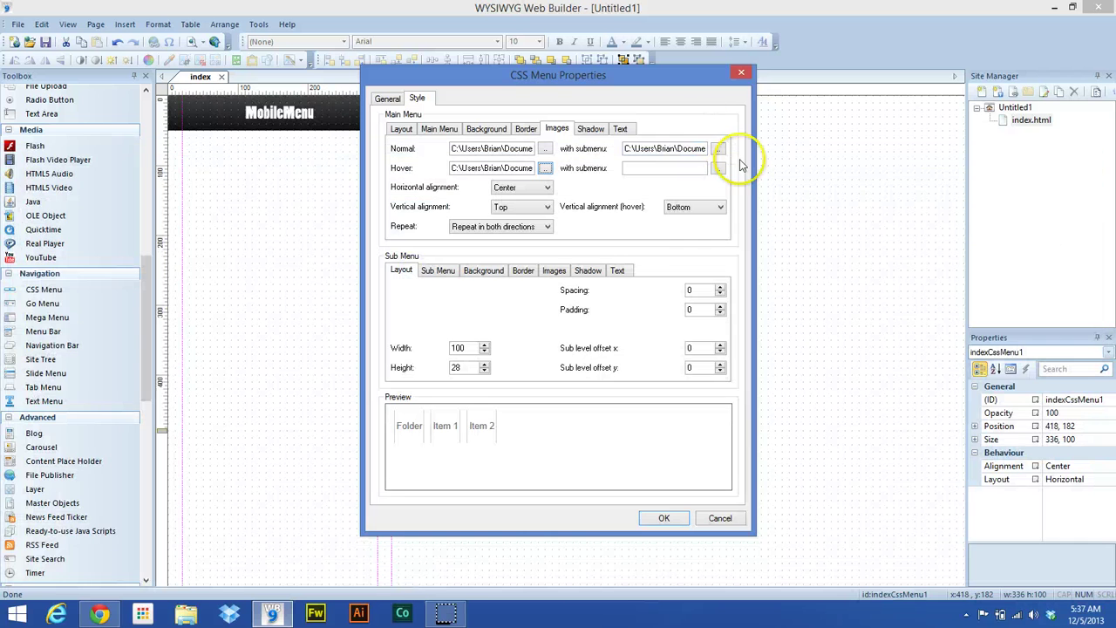
pyautogui.click(719, 167)
pyautogui.doubleClick(392, 251)
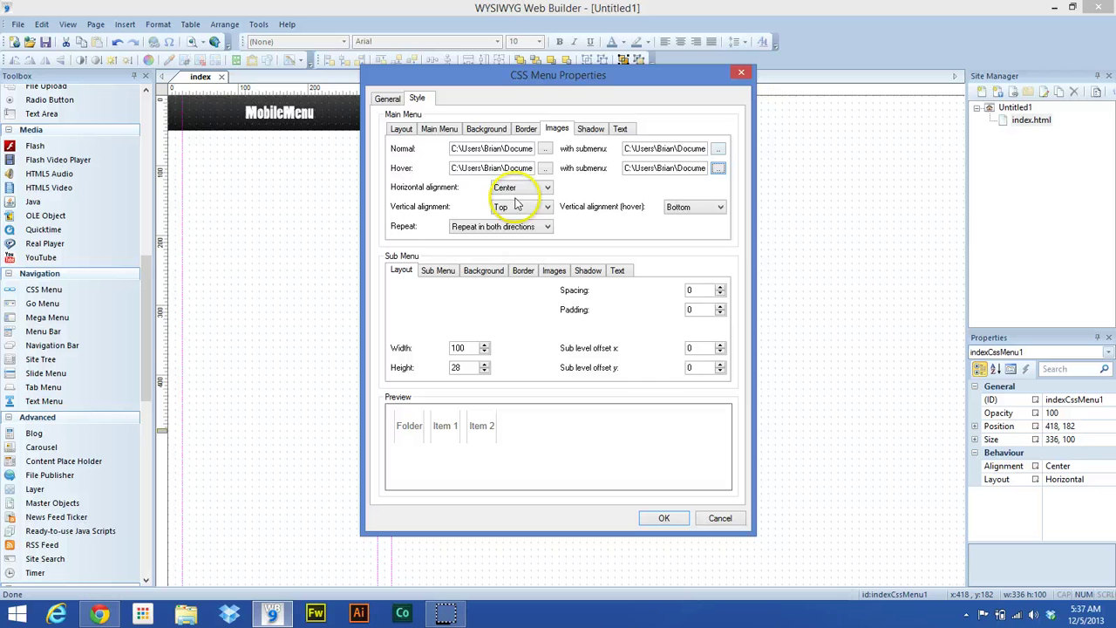
# Centre both button images vertically and set Repeat to Do not repeat.
pyautogui.click(675, 210)
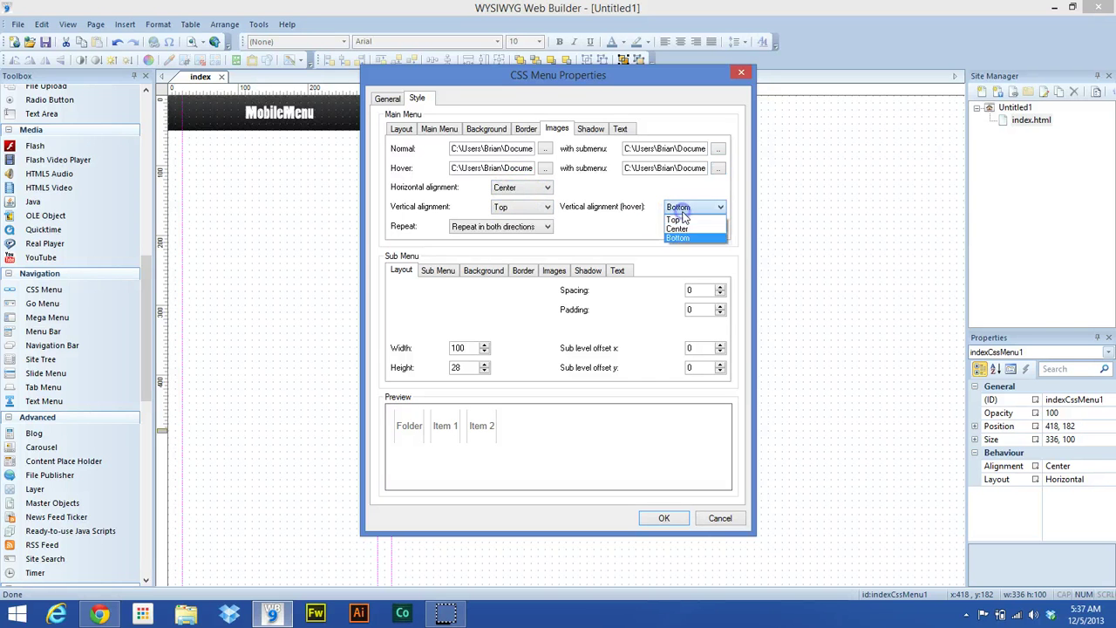
pyautogui.click(684, 224)
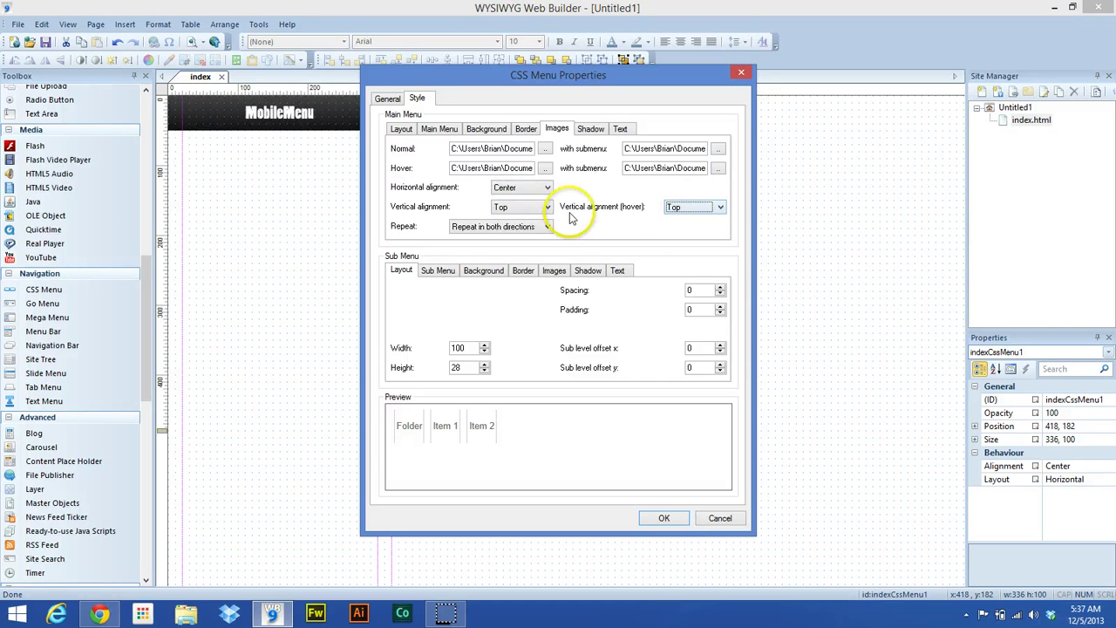
pyautogui.click(535, 208)
pyautogui.click(526, 229)
pyautogui.click(698, 206)
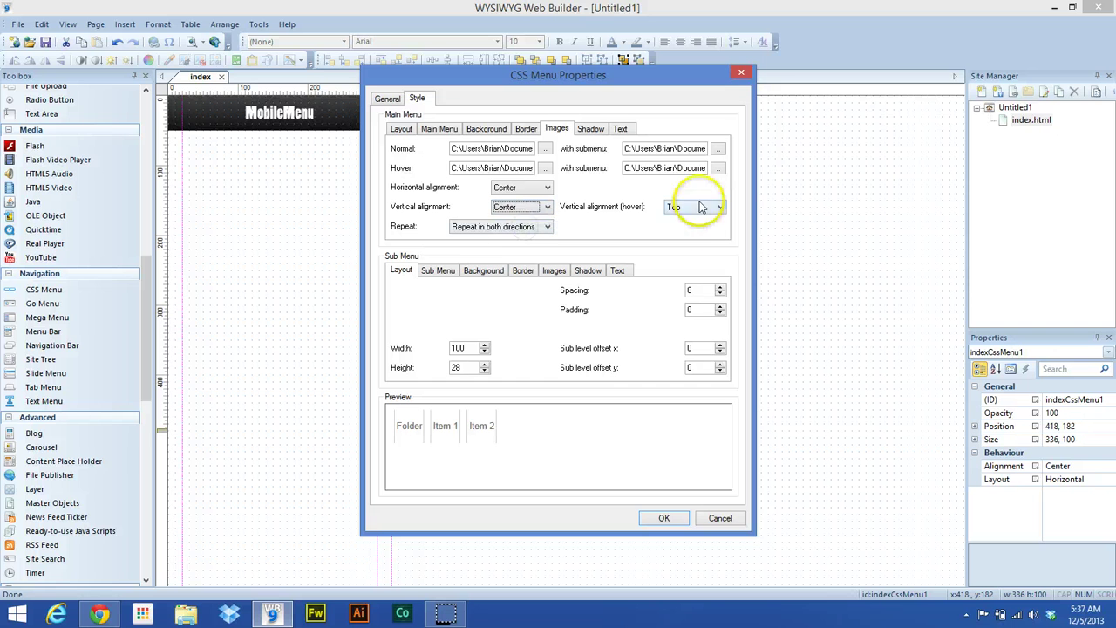
pyautogui.click(694, 228)
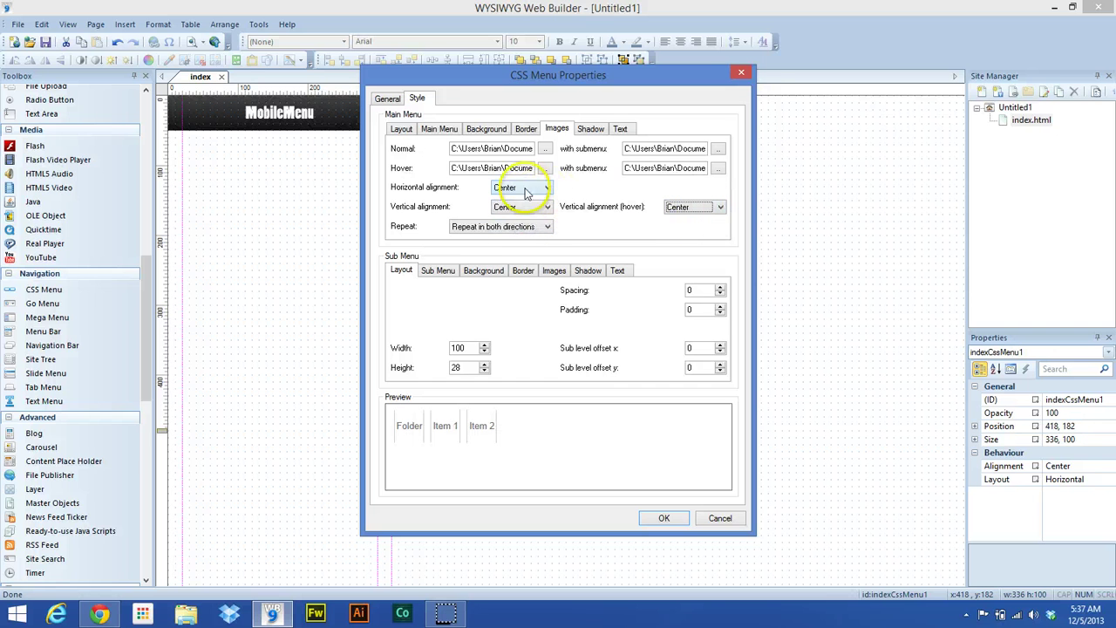
pyautogui.click(507, 227)
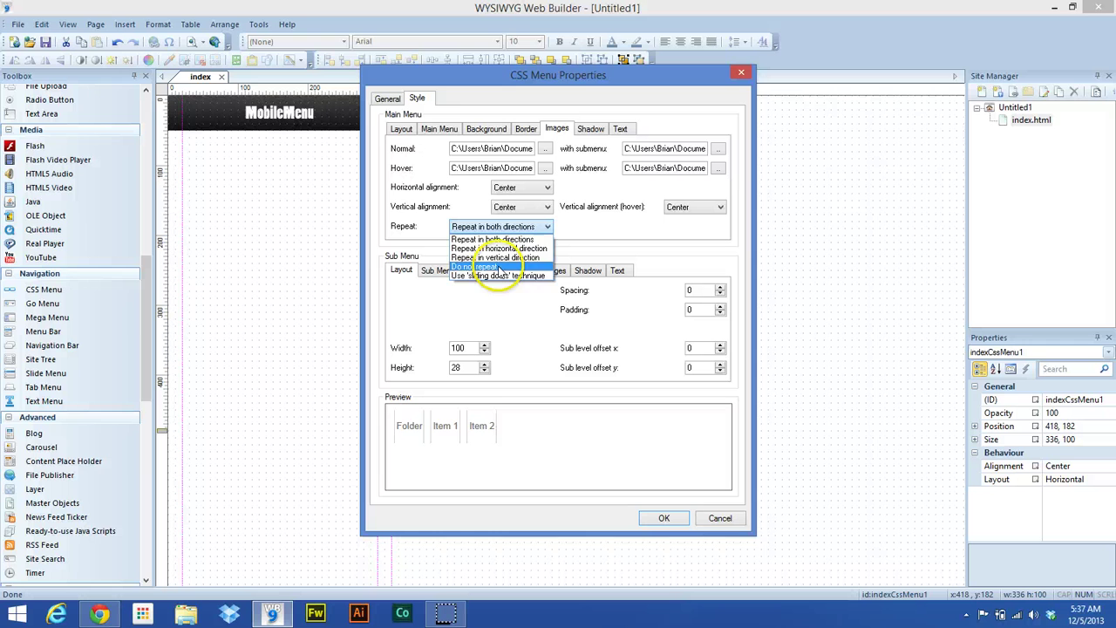
pyautogui.click(506, 266)
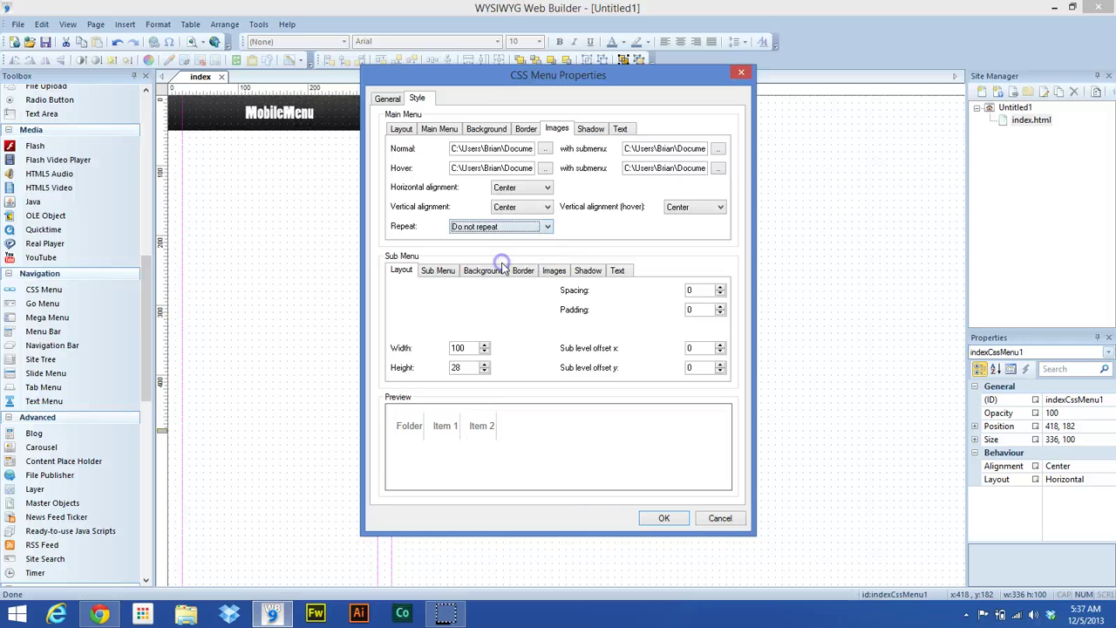
pyautogui.press('super+c')
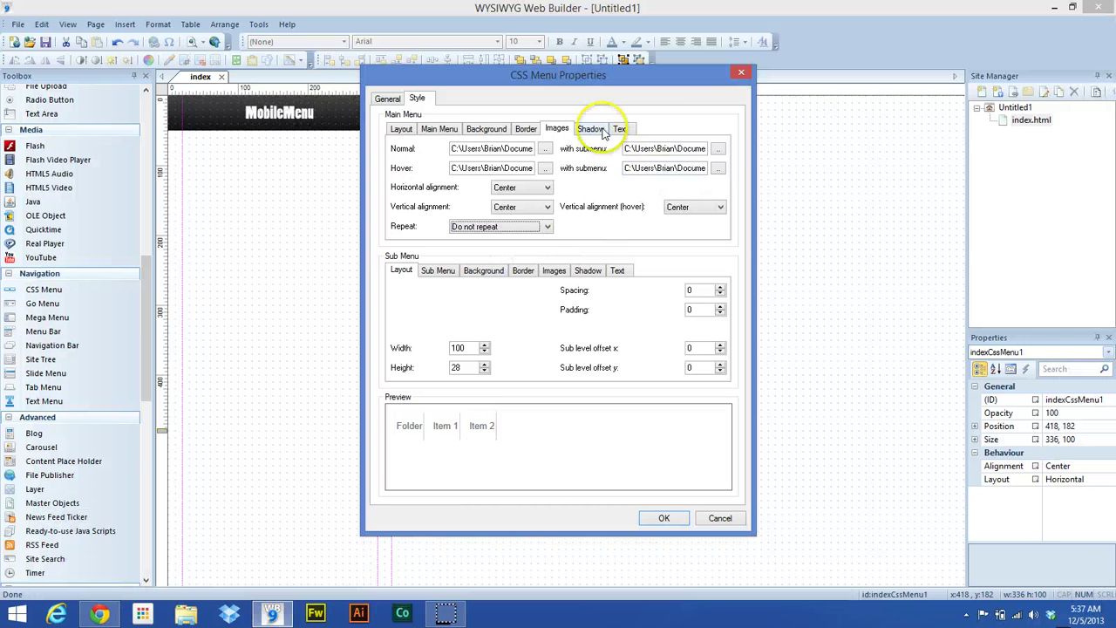
# Set the main menu text padding to 0.
pyautogui.click(620, 129)
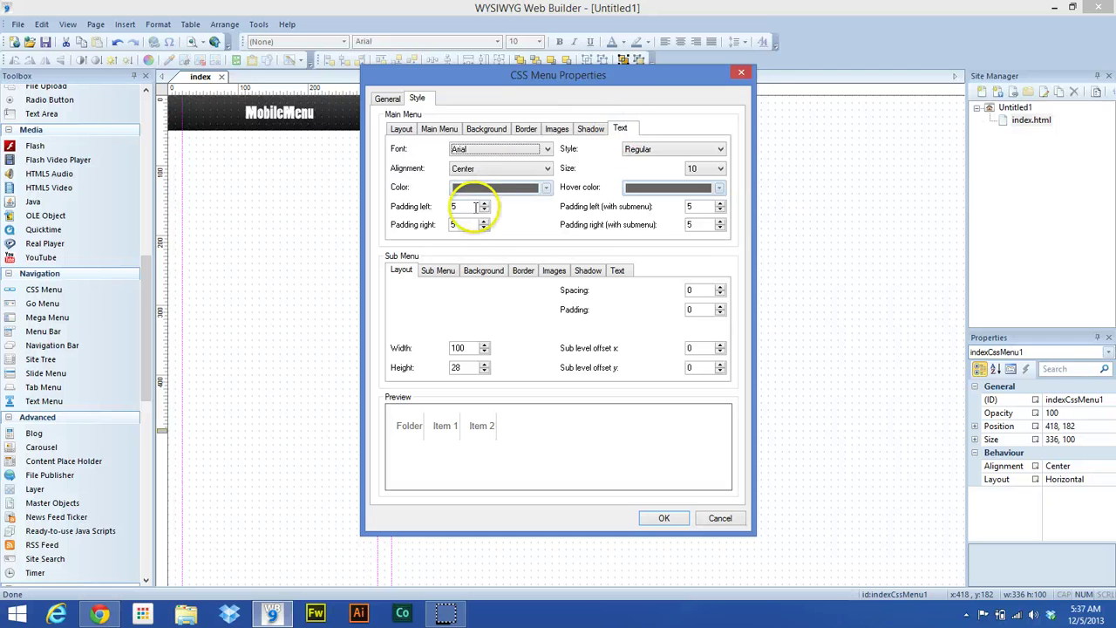
pyautogui.moveTo(474, 206); pyautogui.dragTo(381, 209)
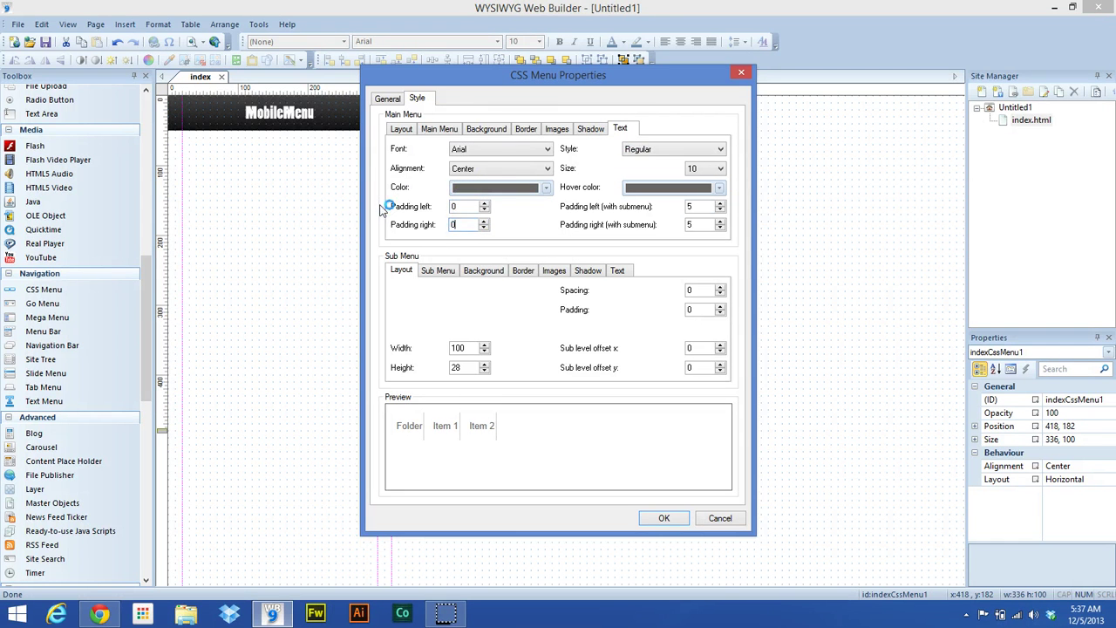
pyautogui.click(593, 130)
pyautogui.click(620, 129)
pyautogui.click(387, 99)
pyautogui.click(418, 98)
pyautogui.click(401, 128)
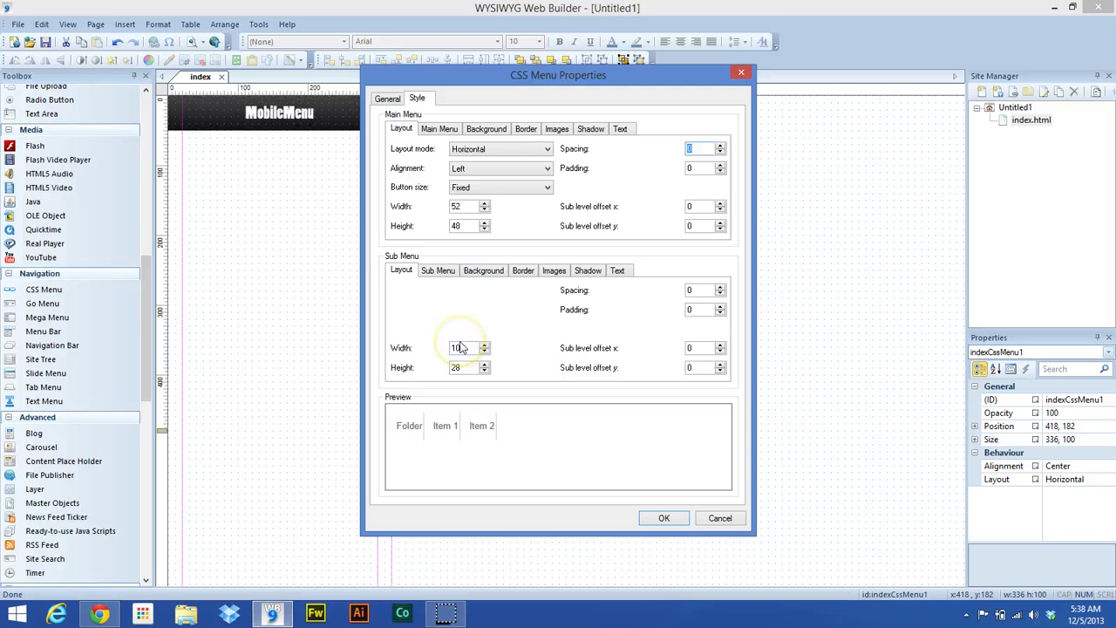
# Set the submenu items to 320 wide and 50 high with a Transparent background.
pyautogui.moveTo(462, 348); pyautogui.dragTo(407, 350)
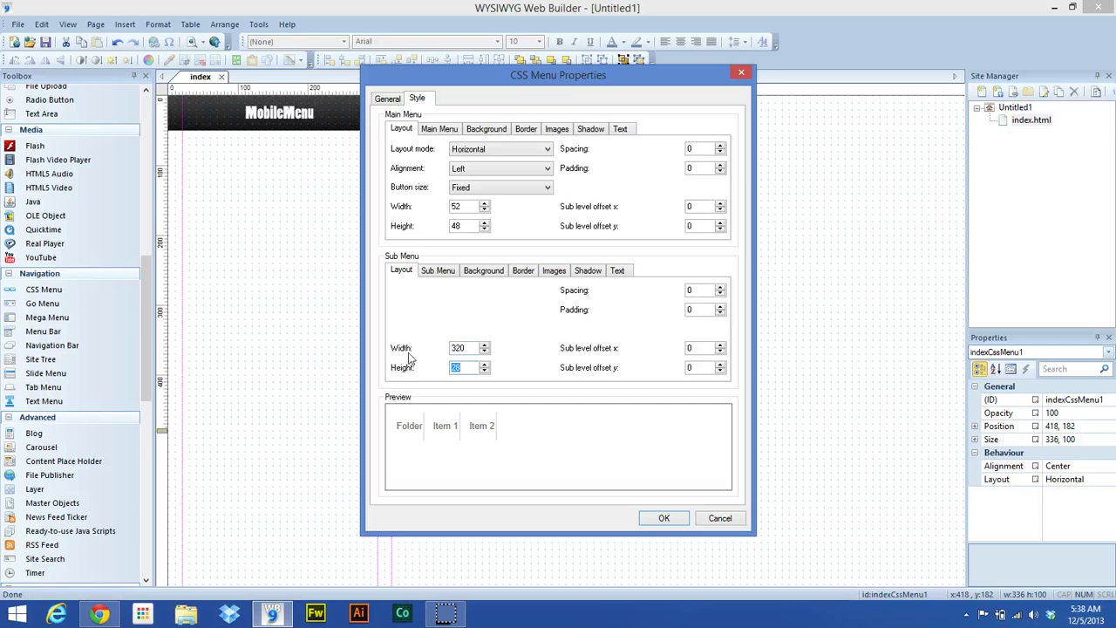
pyautogui.click(620, 231)
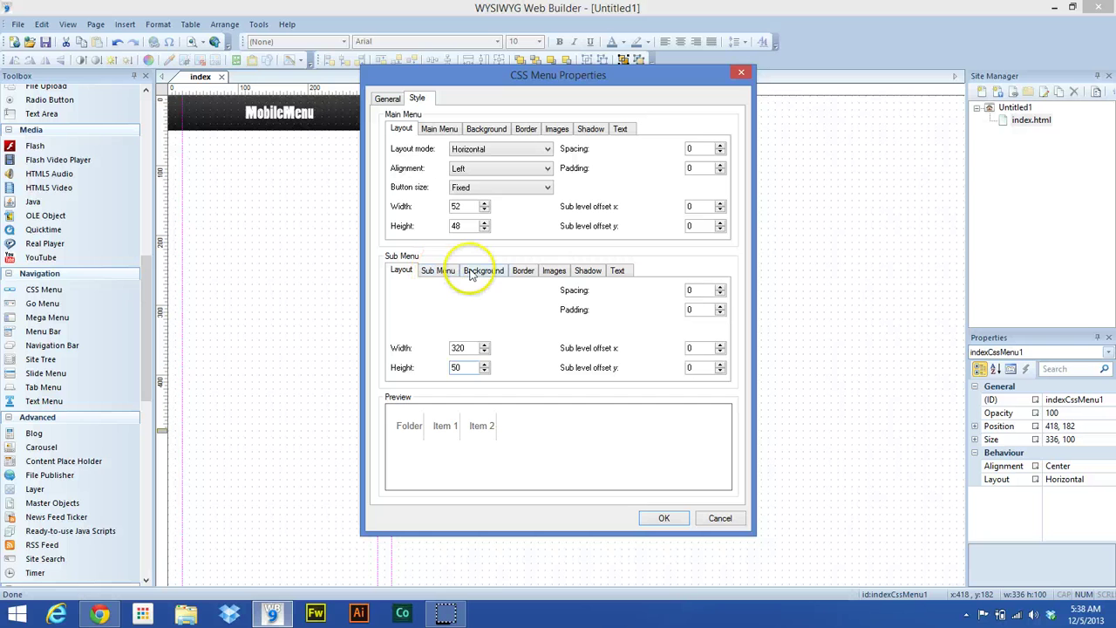
pyautogui.click(438, 272)
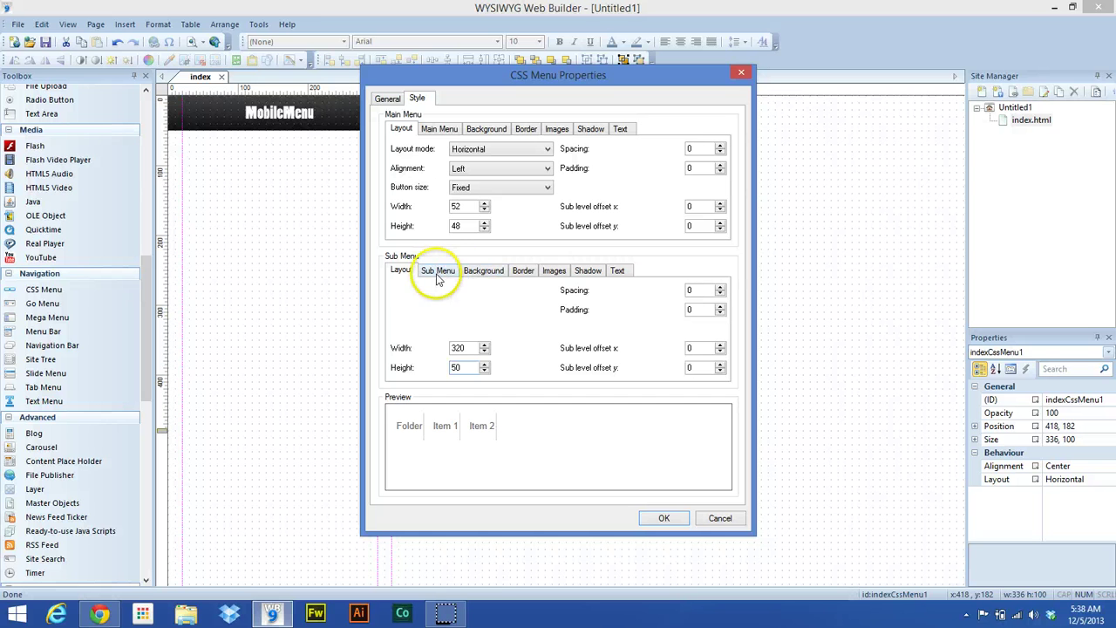
pyautogui.click(483, 271)
pyautogui.click(488, 291)
pyautogui.click(472, 331)
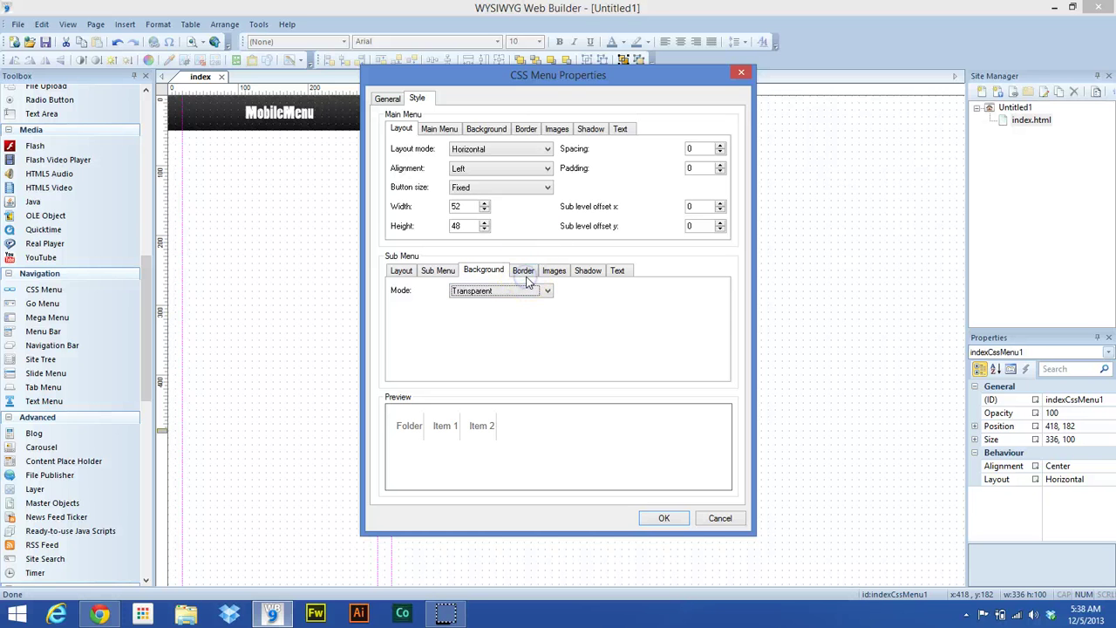
# Adjust the submenu border width and start choosing the Normal background image.
pyautogui.click(526, 272)
pyautogui.click(490, 333)
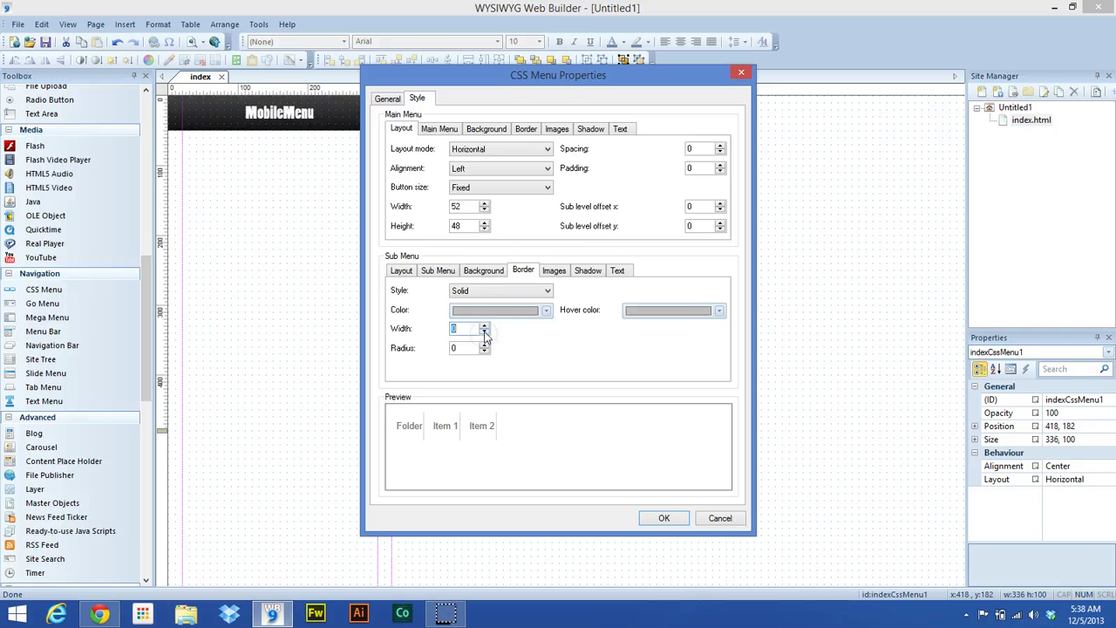
pyautogui.click(555, 271)
pyautogui.click(545, 290)
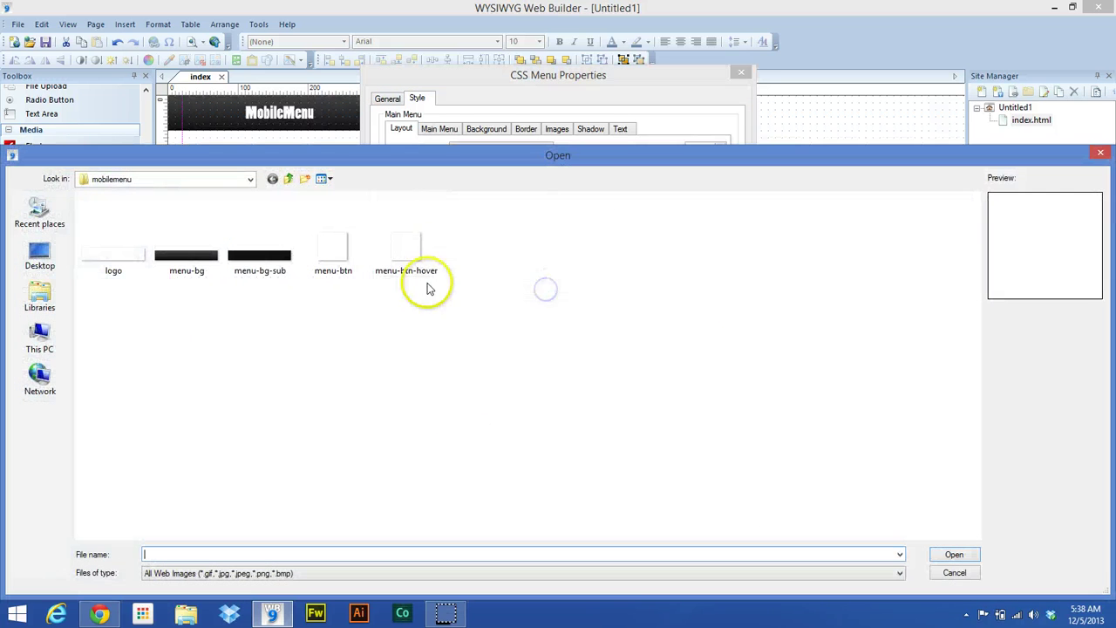
# Use menu-bg-sub for the submenu's normal, hover, and with-submenu background images.
pyautogui.doubleClick(250, 248)
pyautogui.click(545, 309)
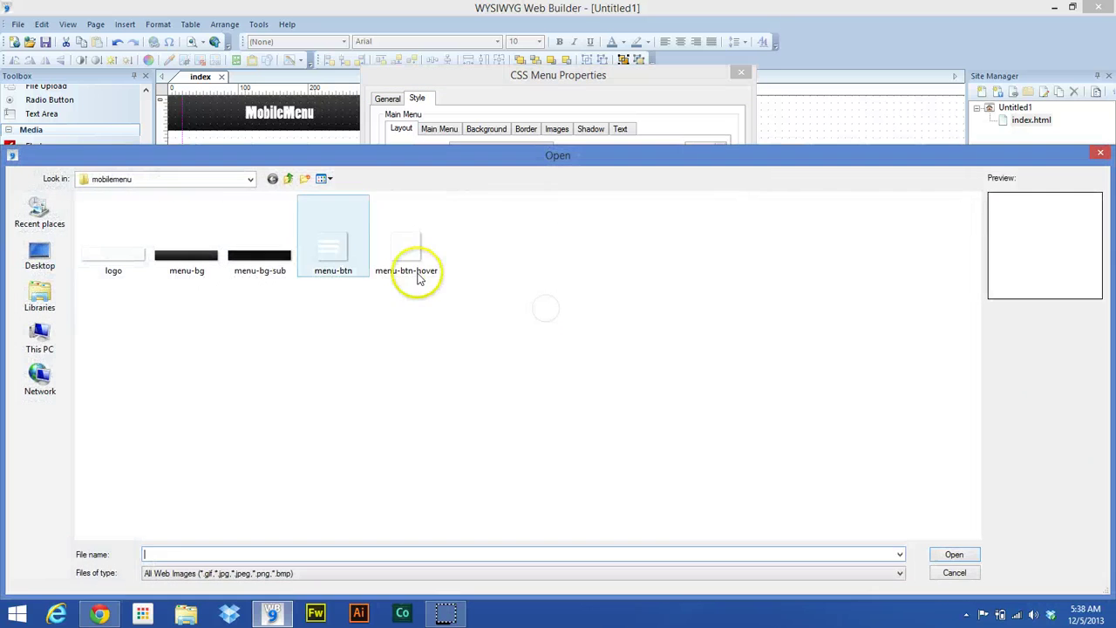
pyautogui.doubleClick(292, 242)
pyautogui.click(718, 290)
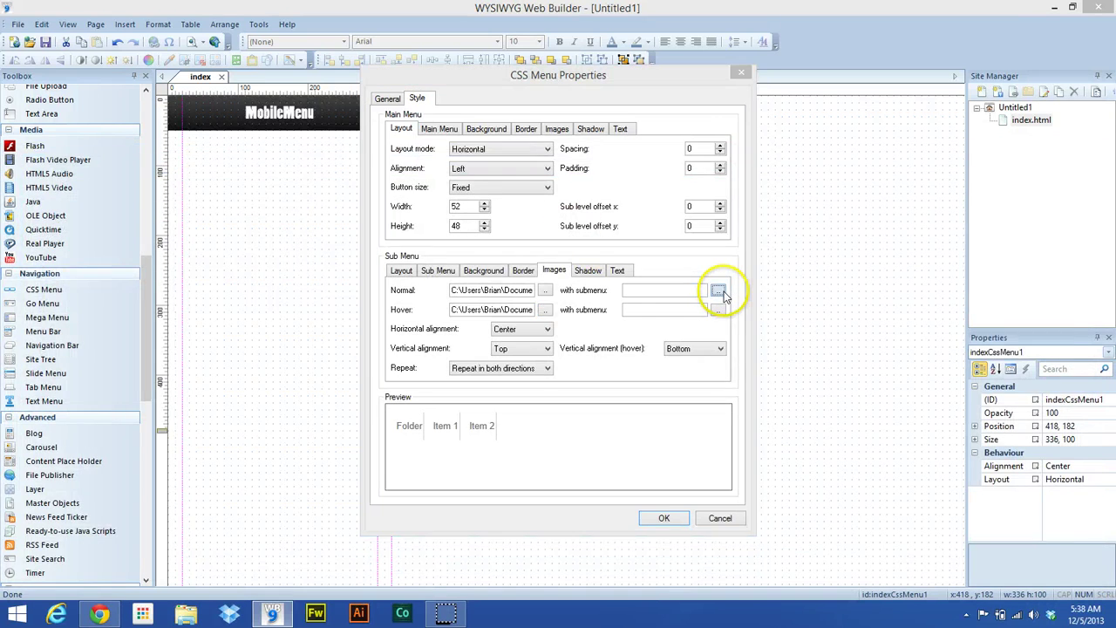
pyautogui.click(265, 248)
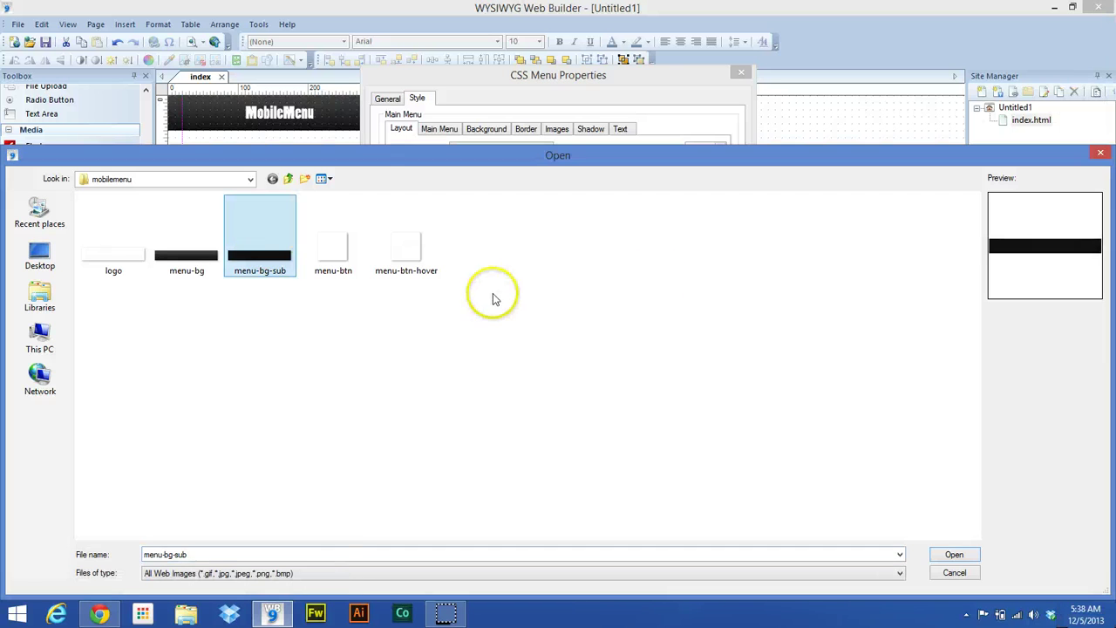
pyautogui.doubleClick(249, 262)
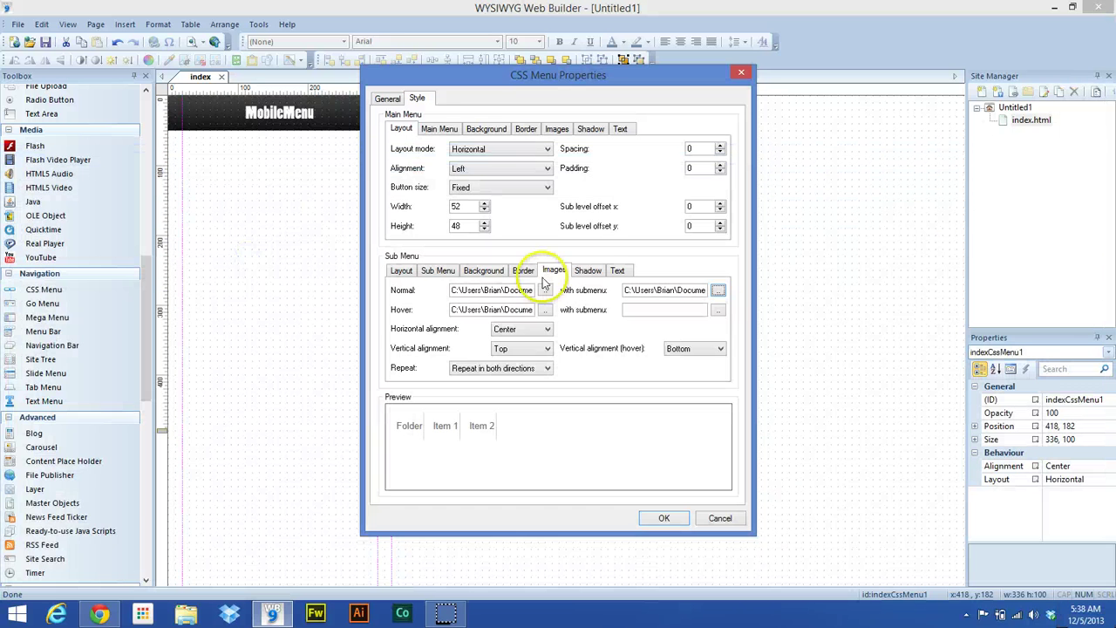
pyautogui.click(721, 310)
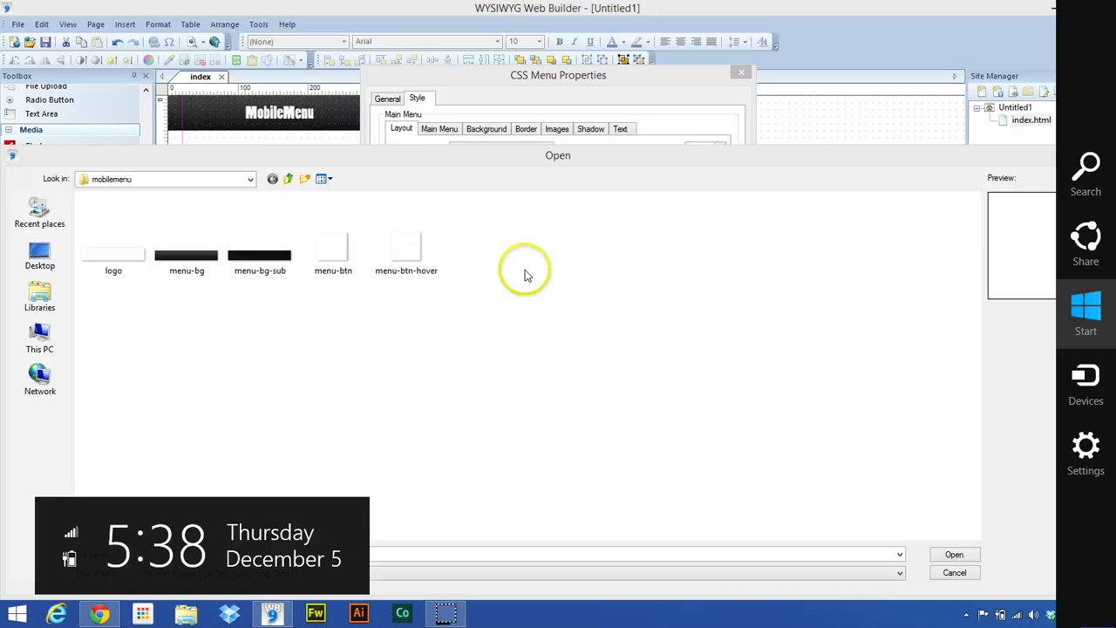
pyautogui.click(261, 255)
pyautogui.doubleClick(262, 259)
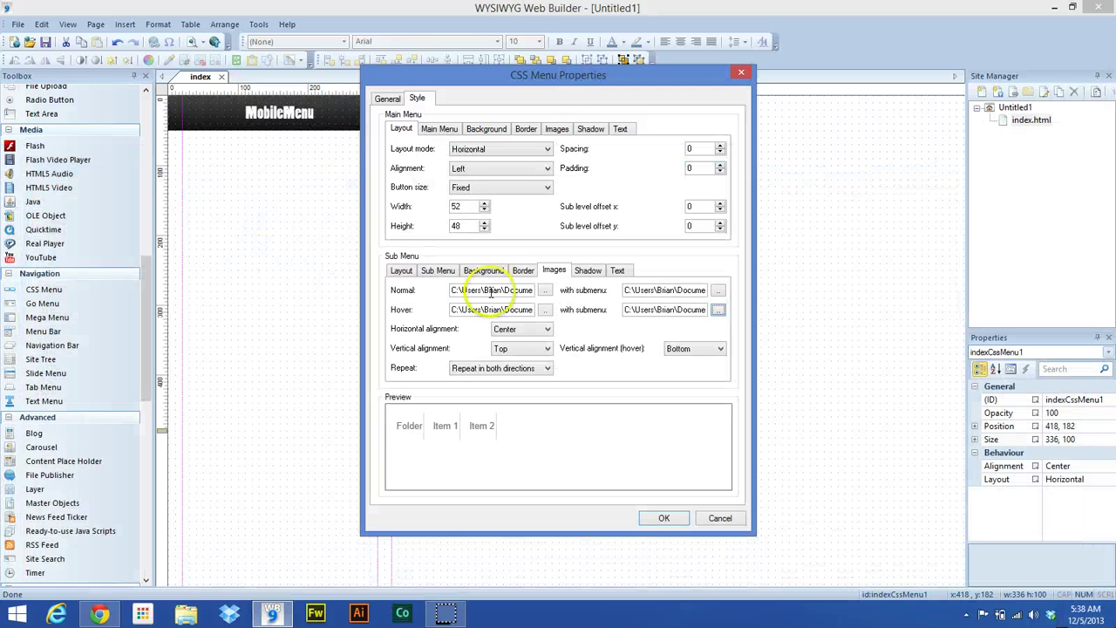
# Align the normal and hover images to Top and set Repeat to Do not repeat.
pyautogui.click(506, 348)
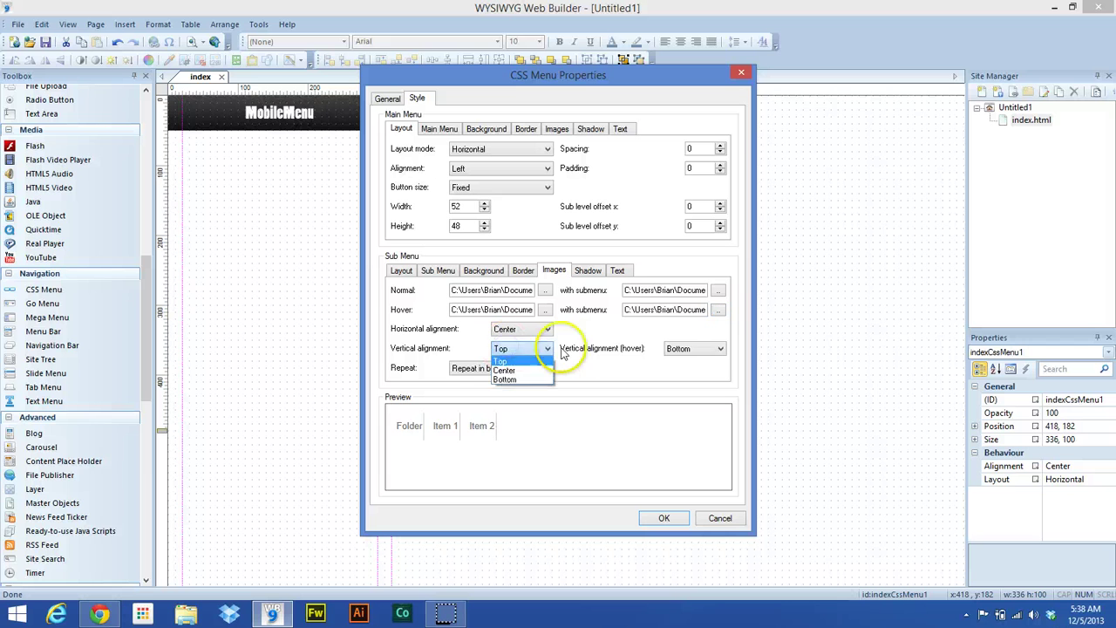
pyautogui.click(515, 359)
pyautogui.click(679, 350)
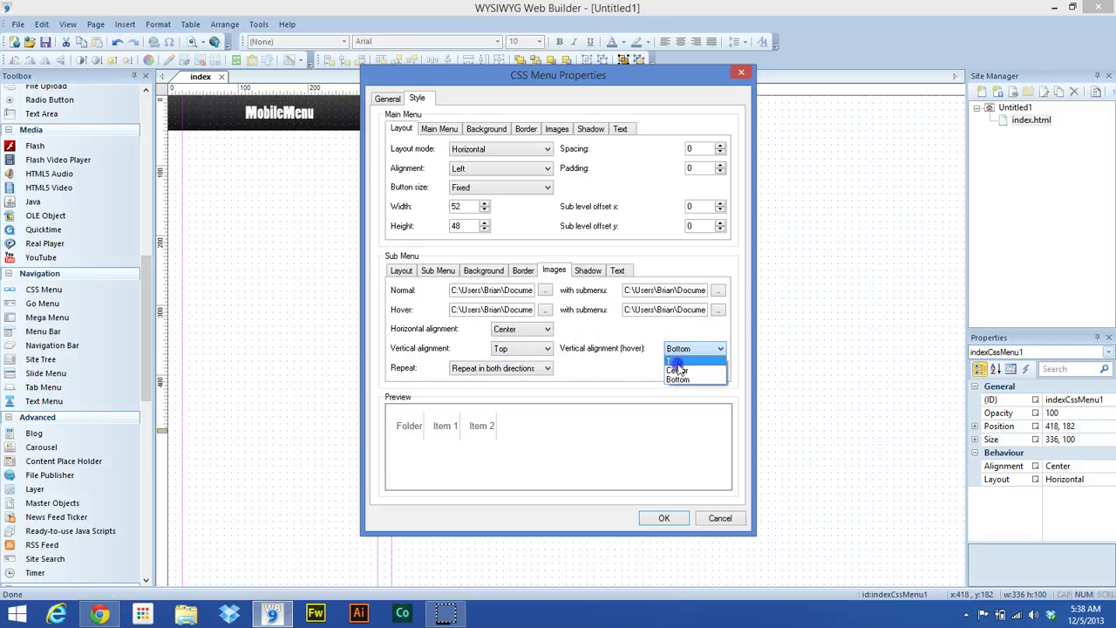
pyautogui.click(677, 359)
pyautogui.click(505, 368)
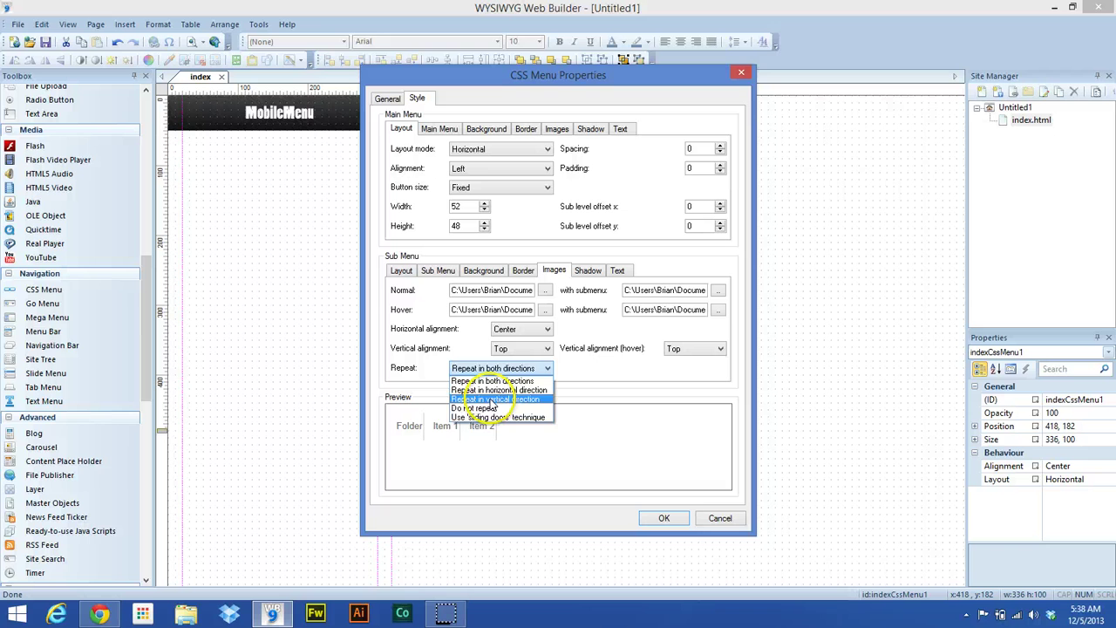
pyautogui.click(485, 410)
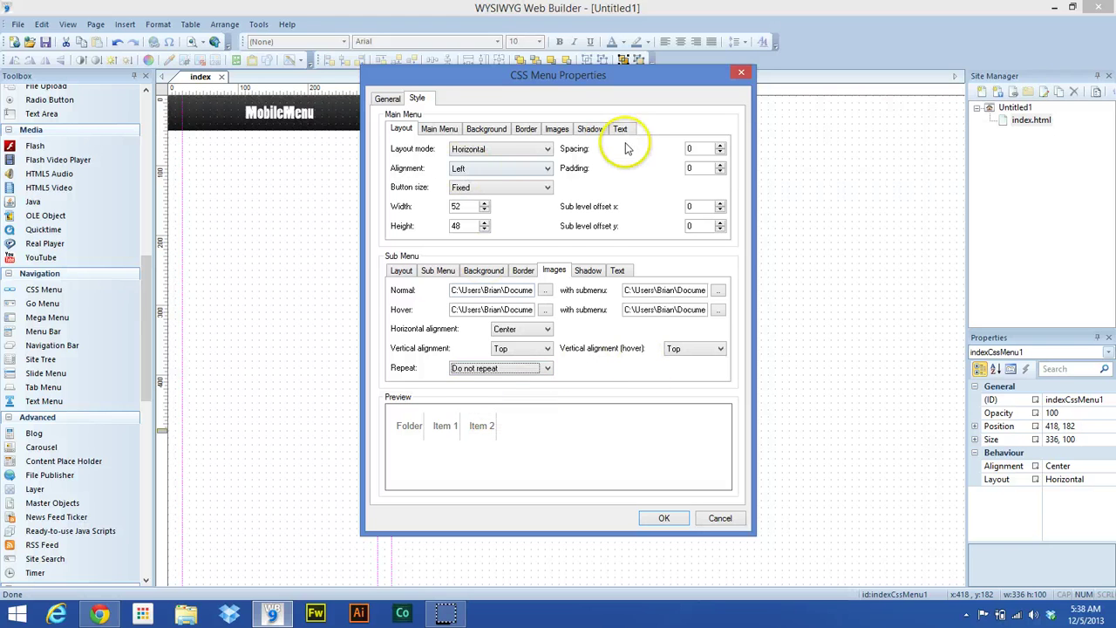
pyautogui.click(597, 272)
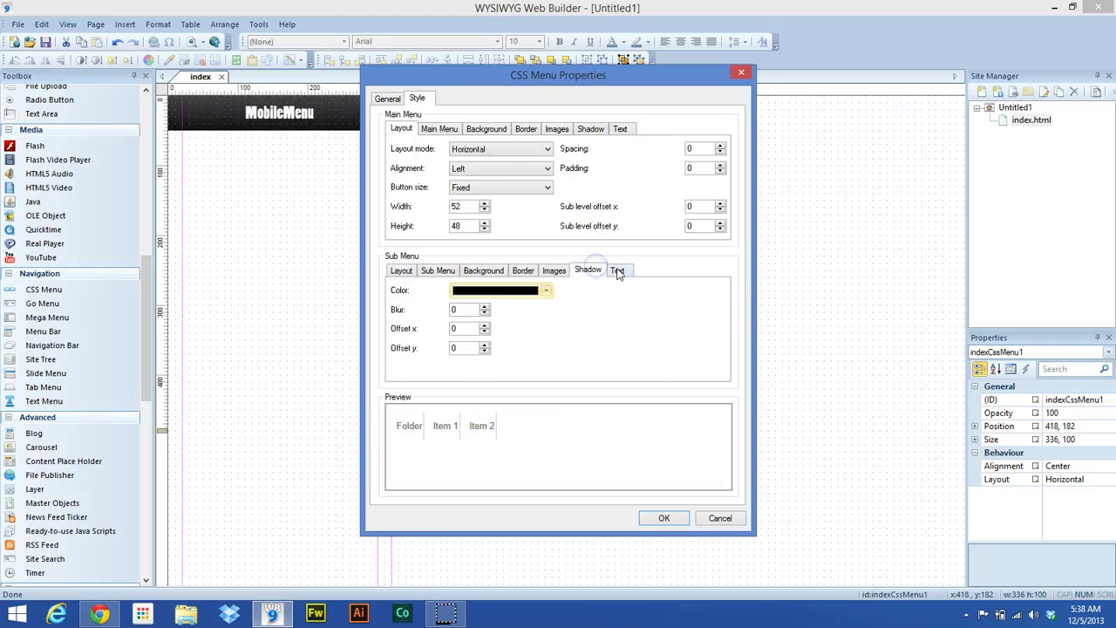
pyautogui.click(618, 271)
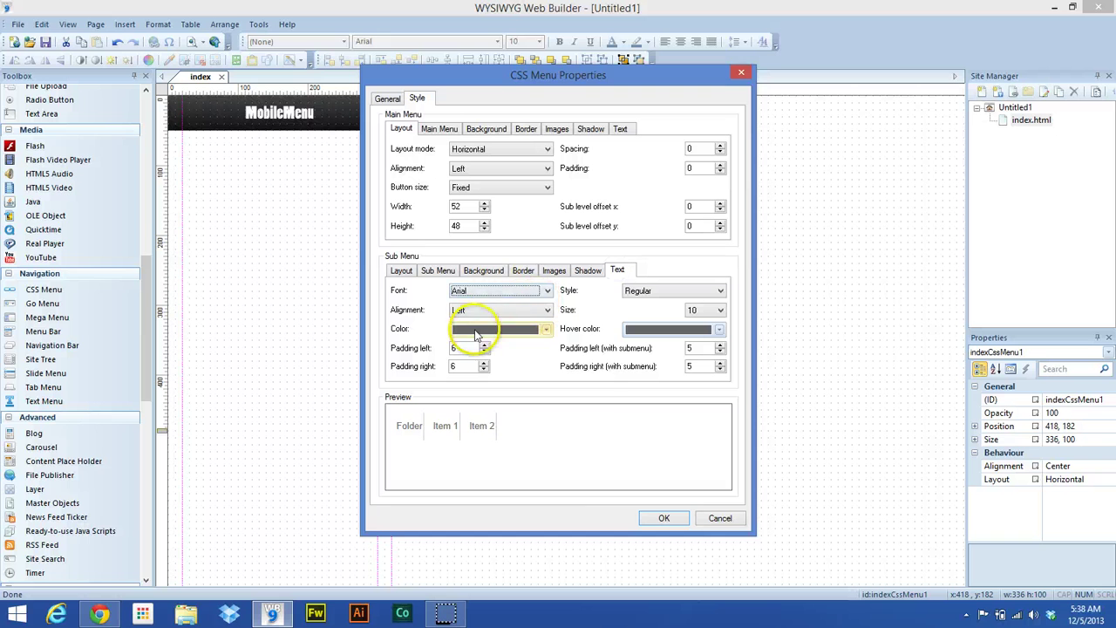
# Make the submenu text and hover text colour White Smoke.
pyautogui.click(477, 332)
pyautogui.click(458, 449)
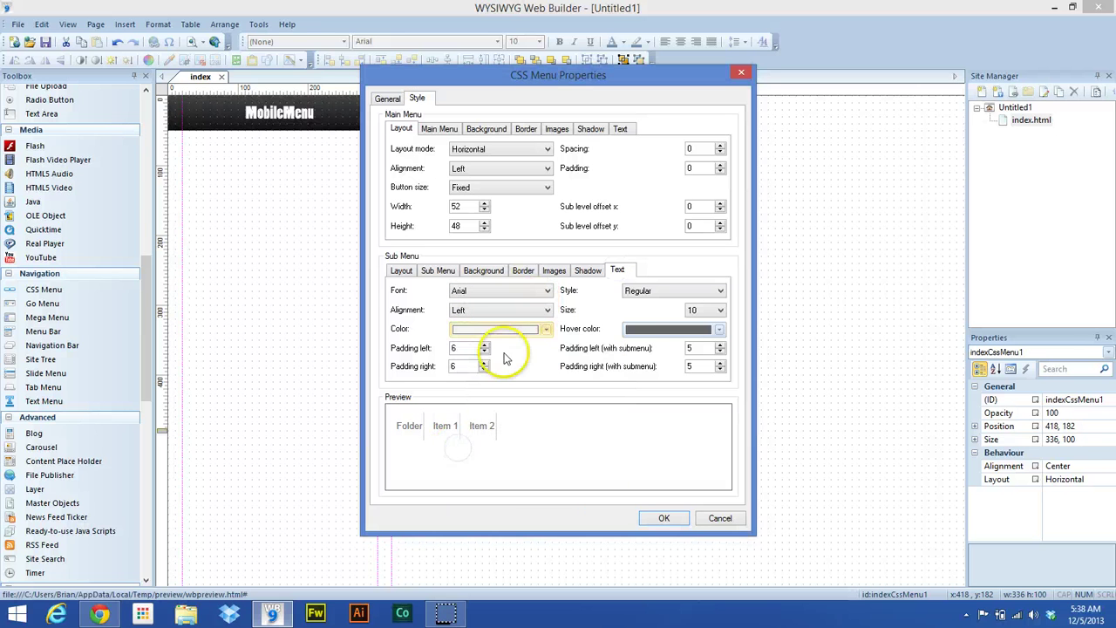
pyautogui.click(660, 329)
pyautogui.click(631, 451)
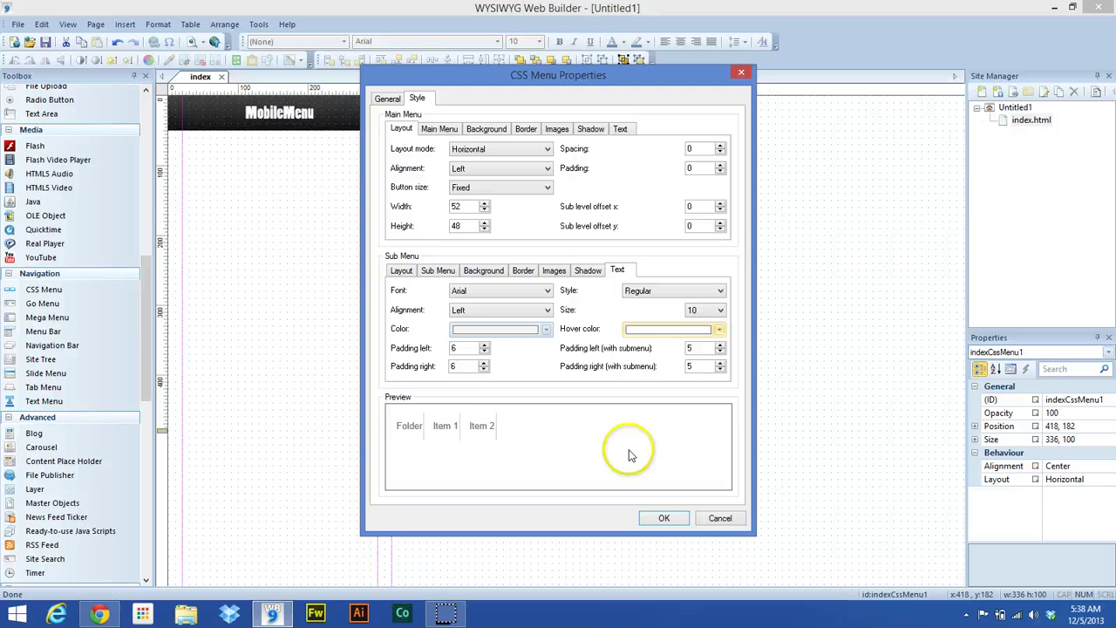
pyautogui.click(485, 328)
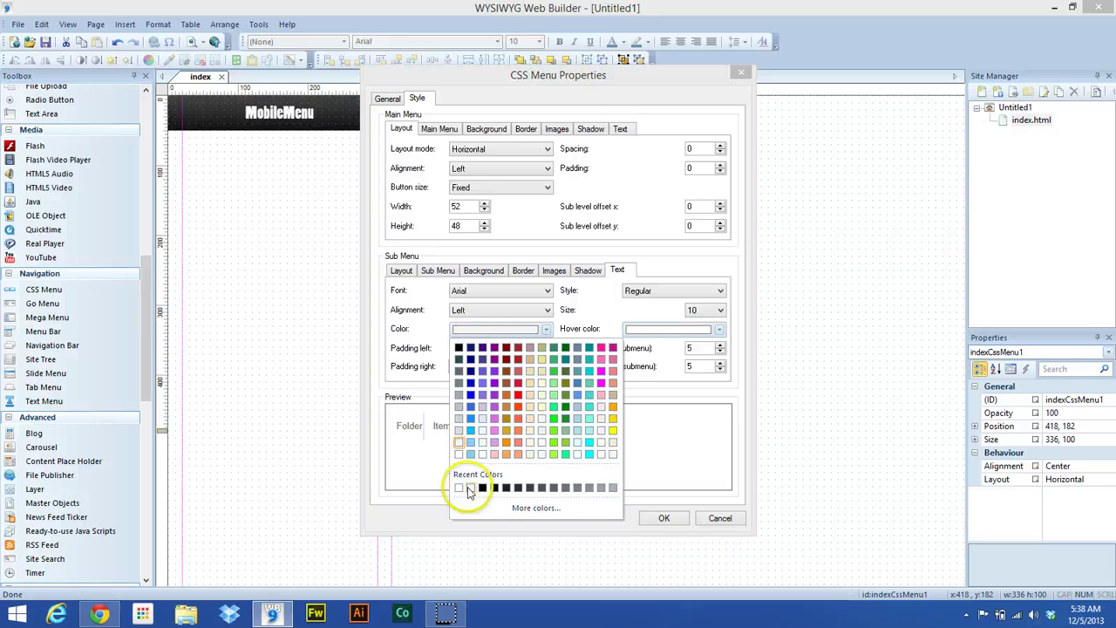
pyautogui.click(468, 488)
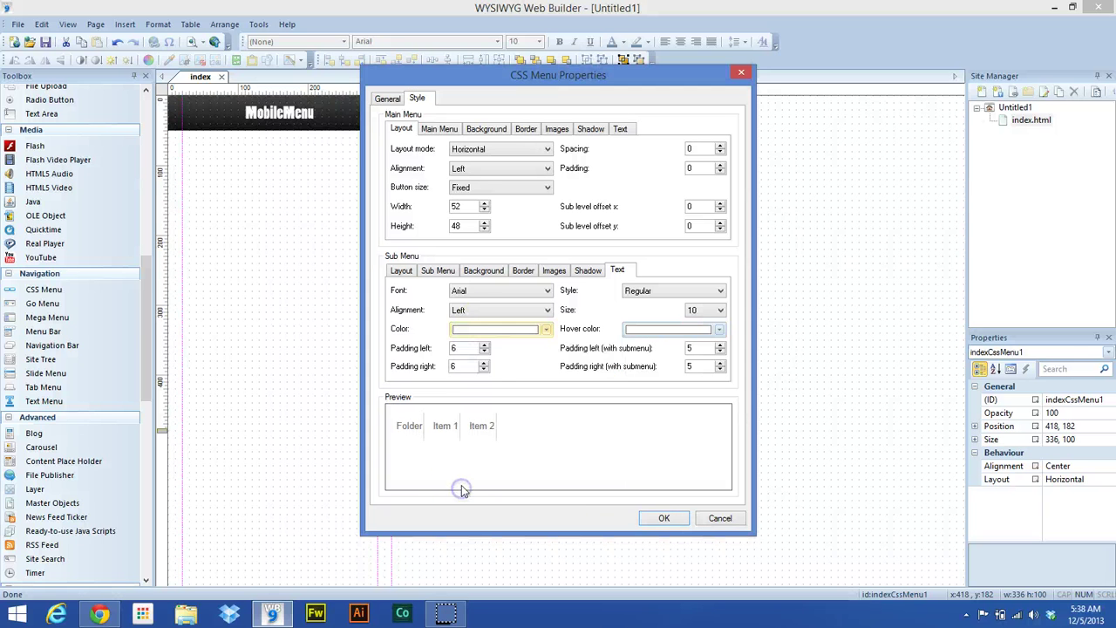
# Set submenu paddings to 0, centre alignment and size 12, then apply with OK.
pyautogui.click(510, 355)
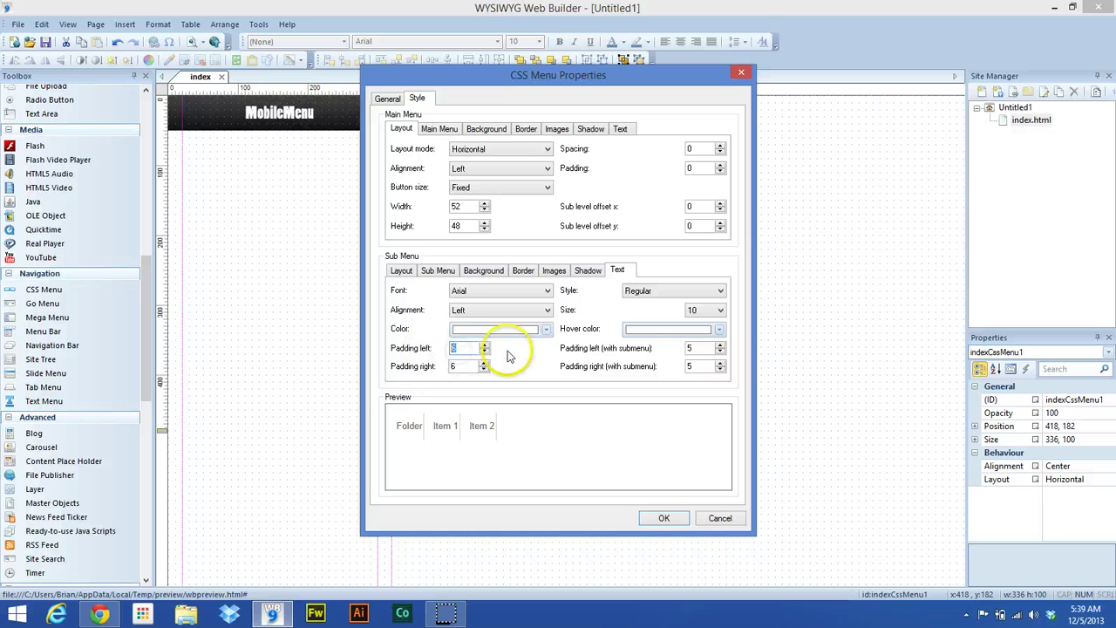
pyautogui.press('Tab')
pyautogui.write('0')
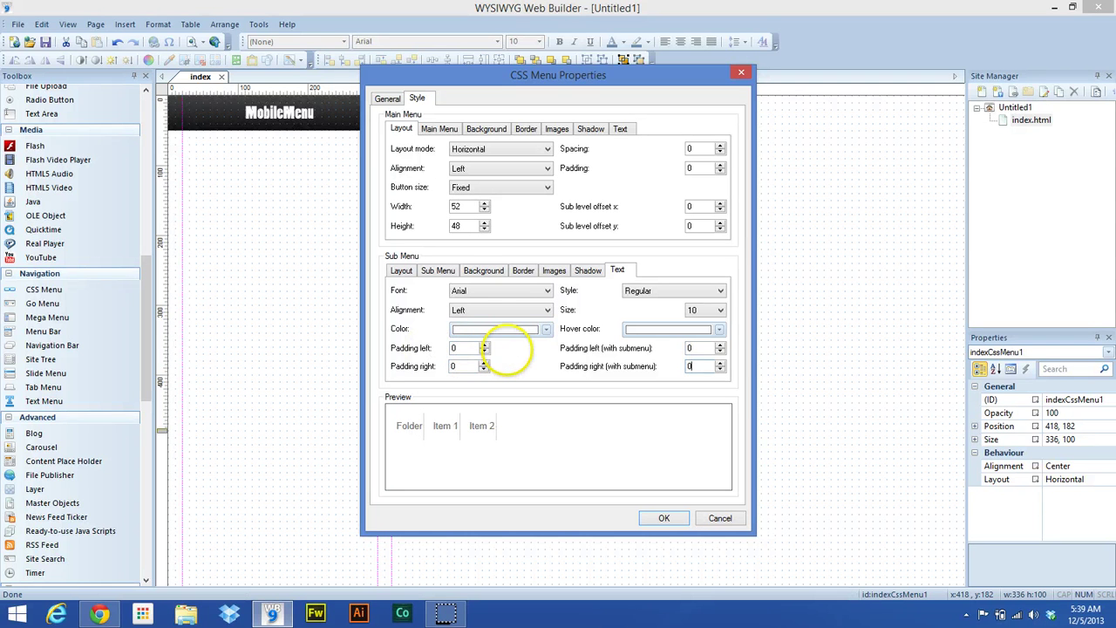
pyautogui.click(506, 312)
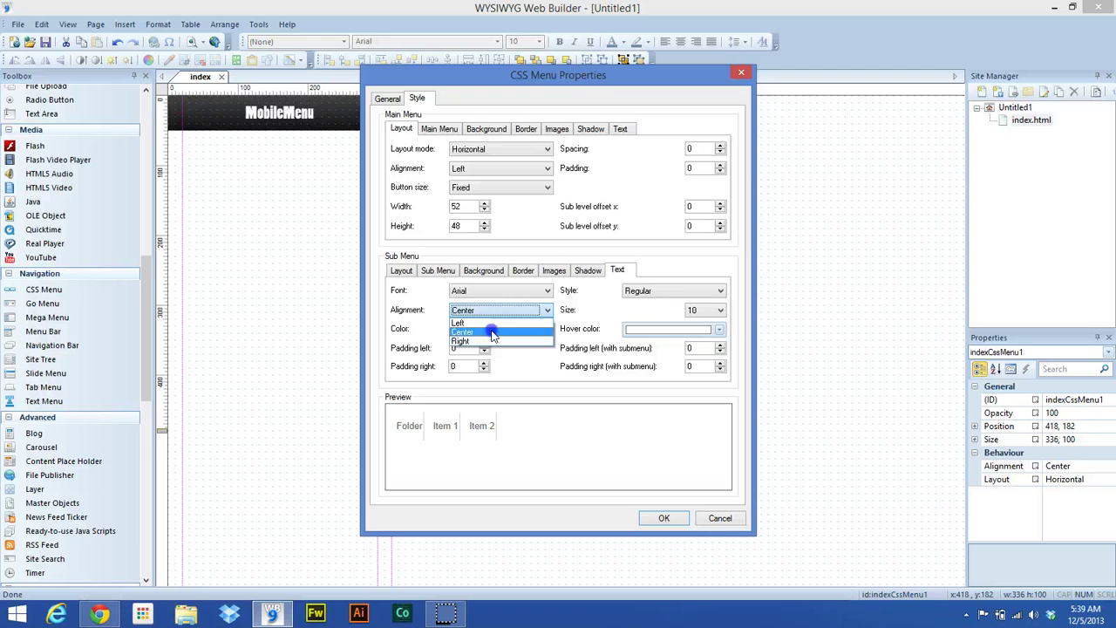
pyautogui.click(492, 334)
pyautogui.click(715, 311)
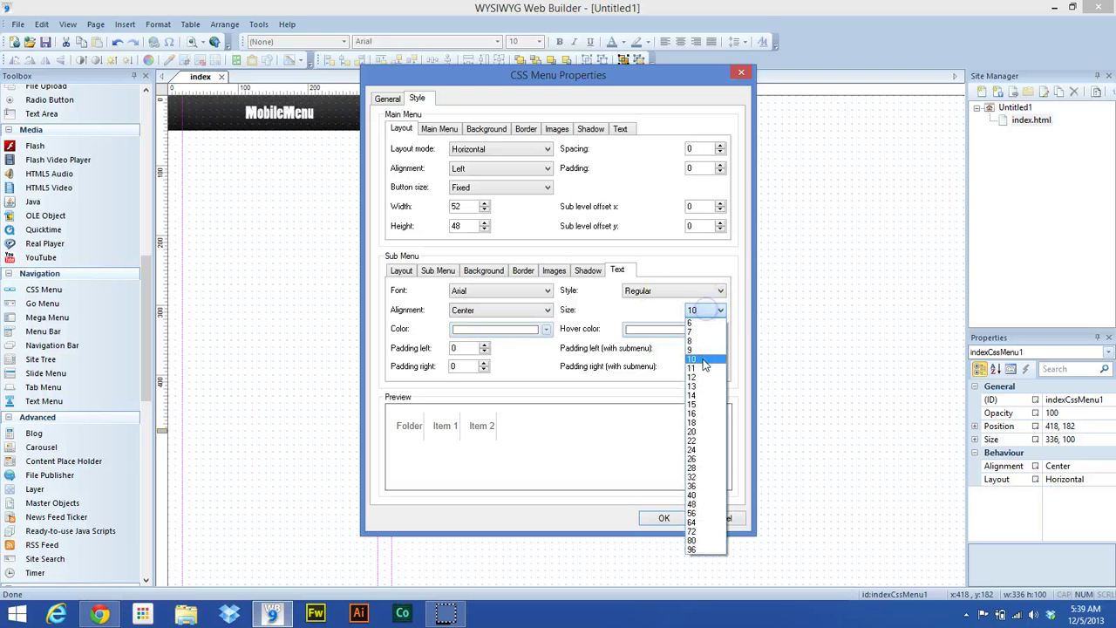
pyautogui.click(703, 377)
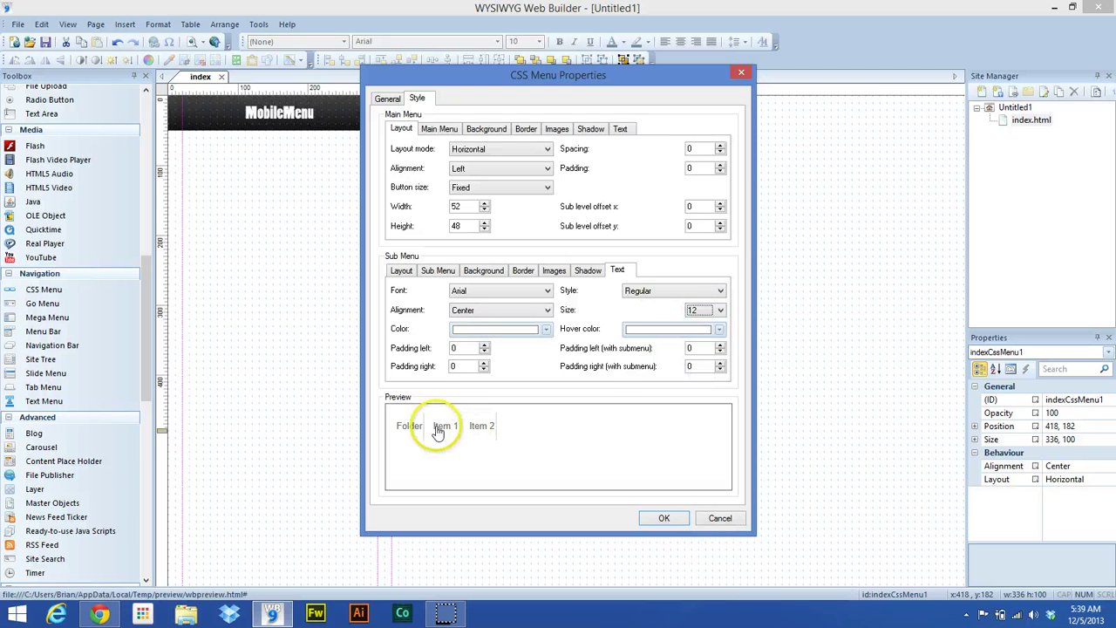
pyautogui.moveTo(441, 427)
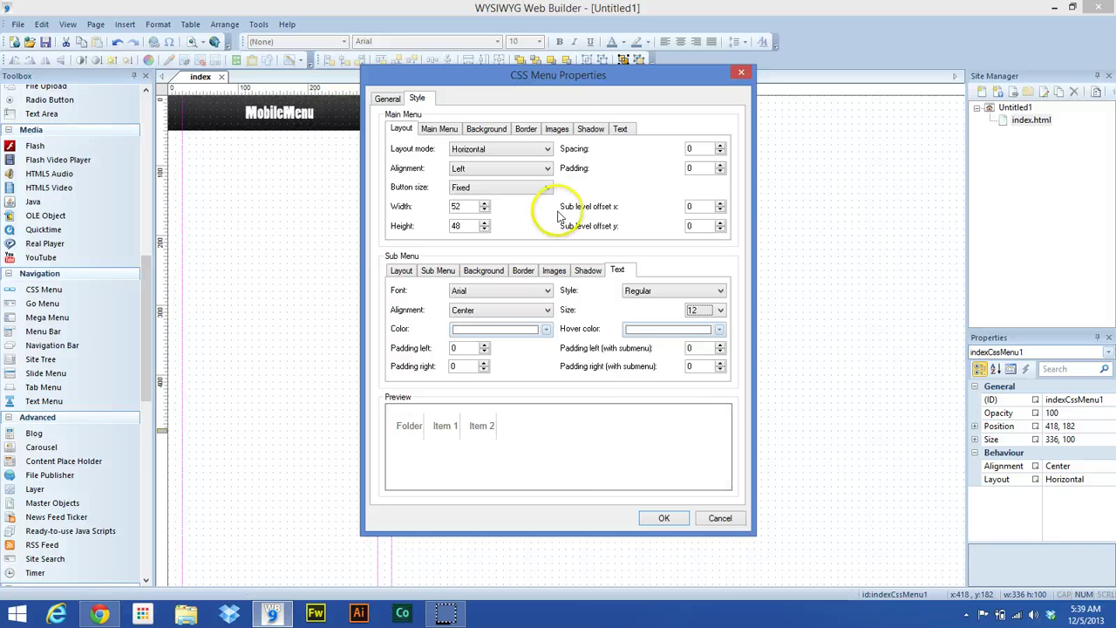
pyautogui.click(665, 519)
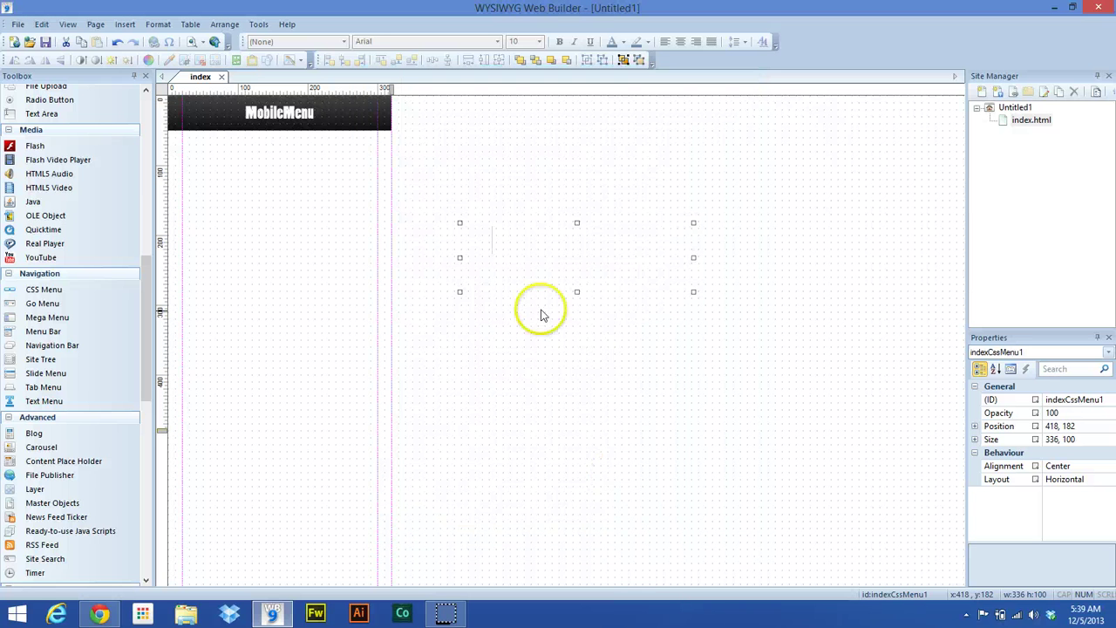
# Shrink the CSS menu to 52×48 and place it at 10,0 on the header's left edge.
pyautogui.moveTo(585, 262); pyautogui.dragTo(537, 271)
pyautogui.moveTo(646, 300); pyautogui.dragTo(191, 113)
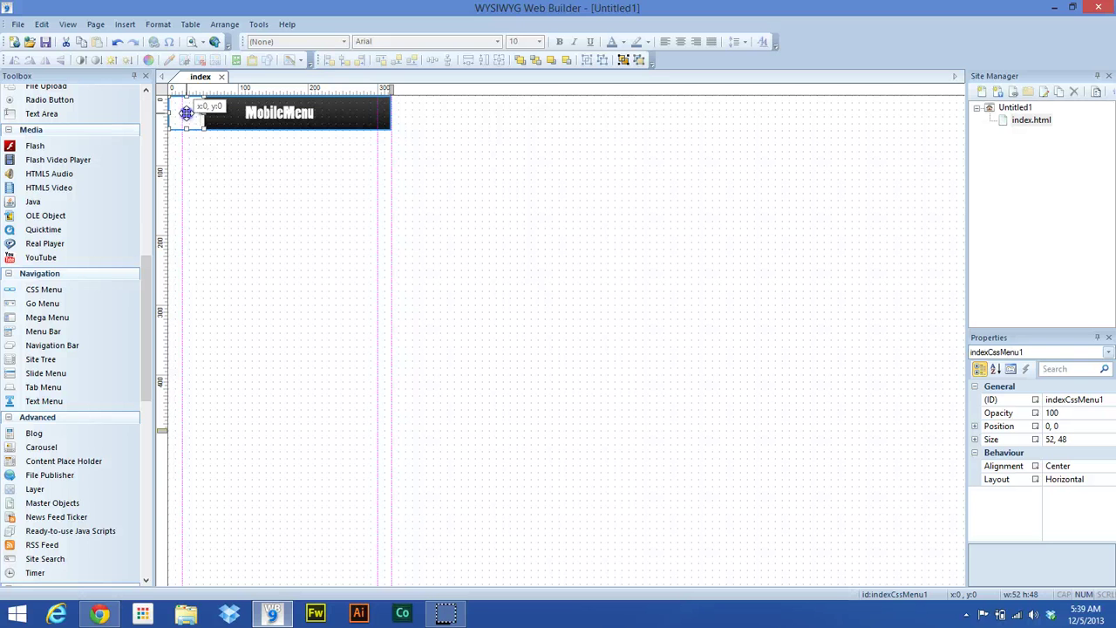
pyautogui.moveTo(187, 112); pyautogui.dragTo(187, 113)
pyautogui.click(294, 342)
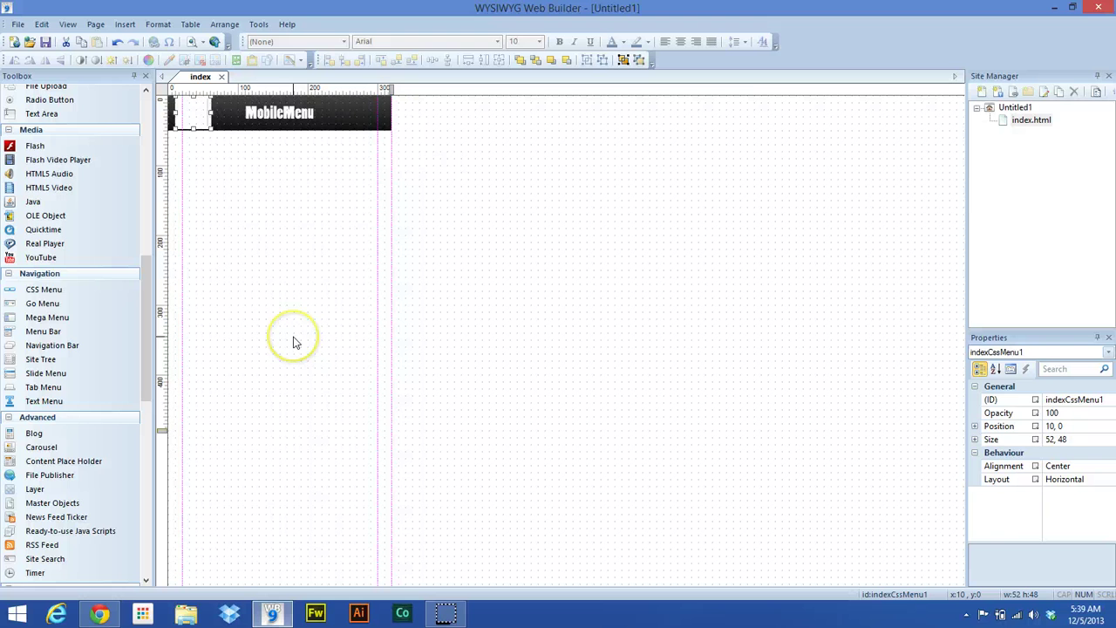
pyautogui.click(258, 281)
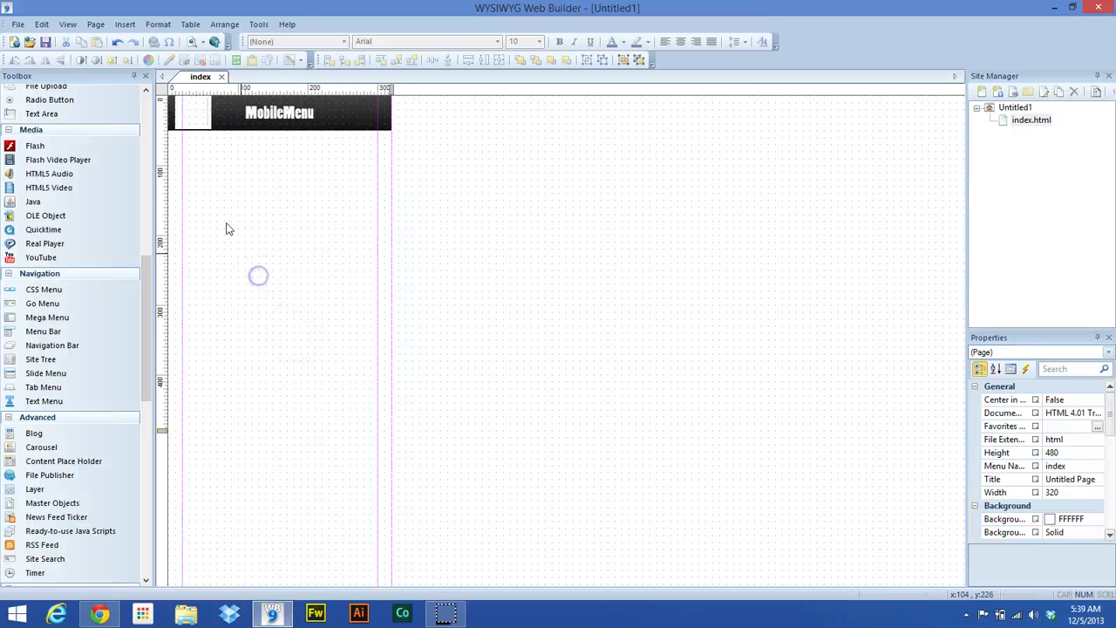
pyautogui.doubleClick(186, 111)
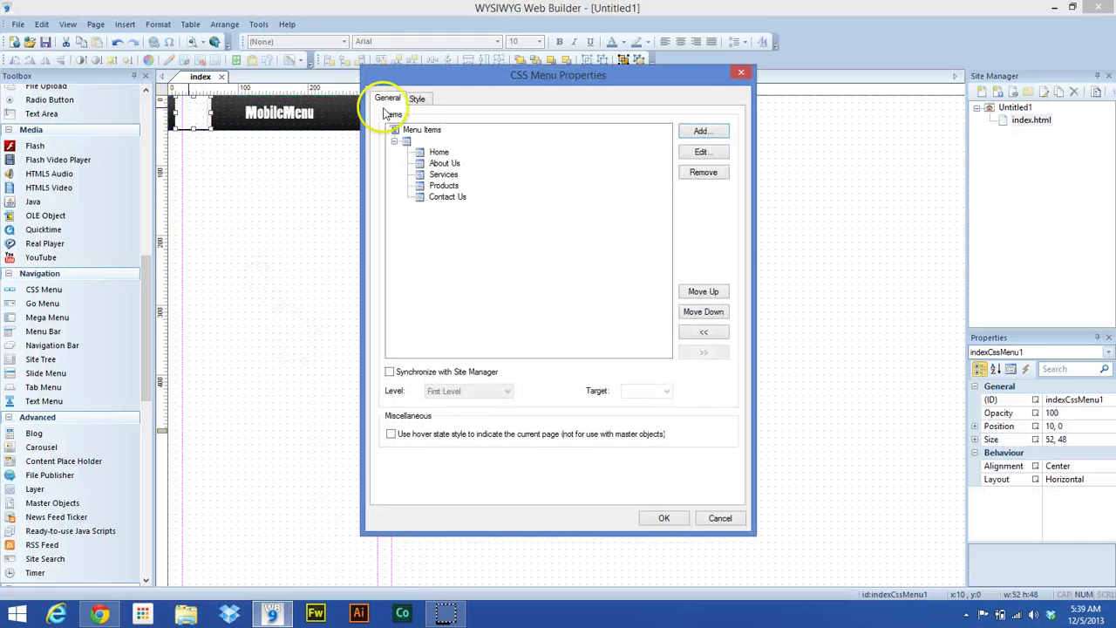
# Review the main menu's button, background, border, image and shadow settings, keeping them unchanged.
pyautogui.click(418, 99)
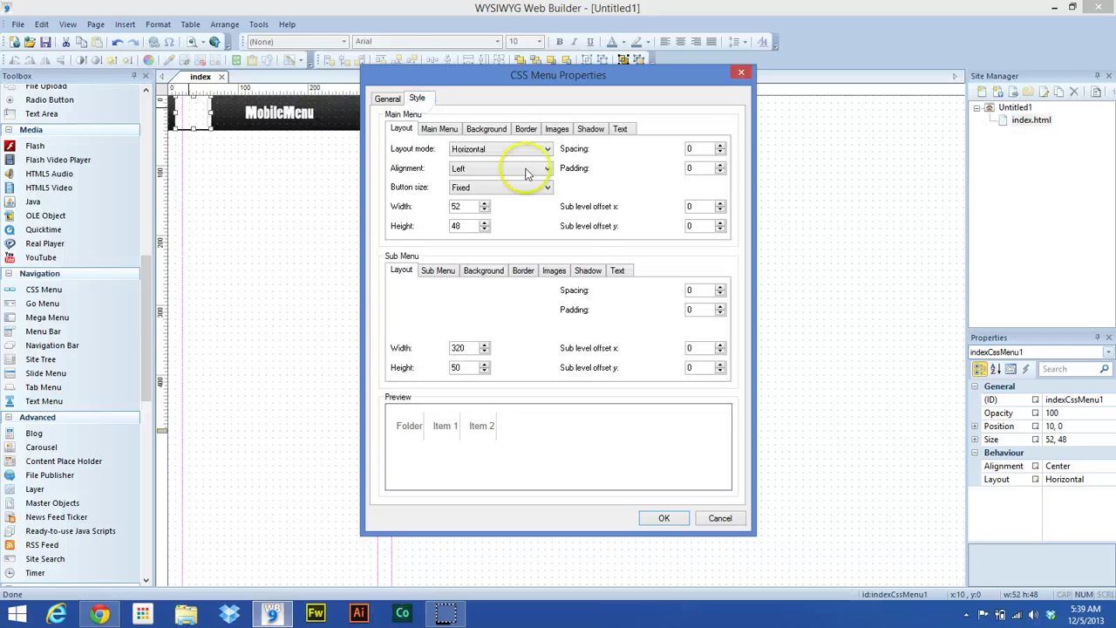
pyautogui.click(554, 130)
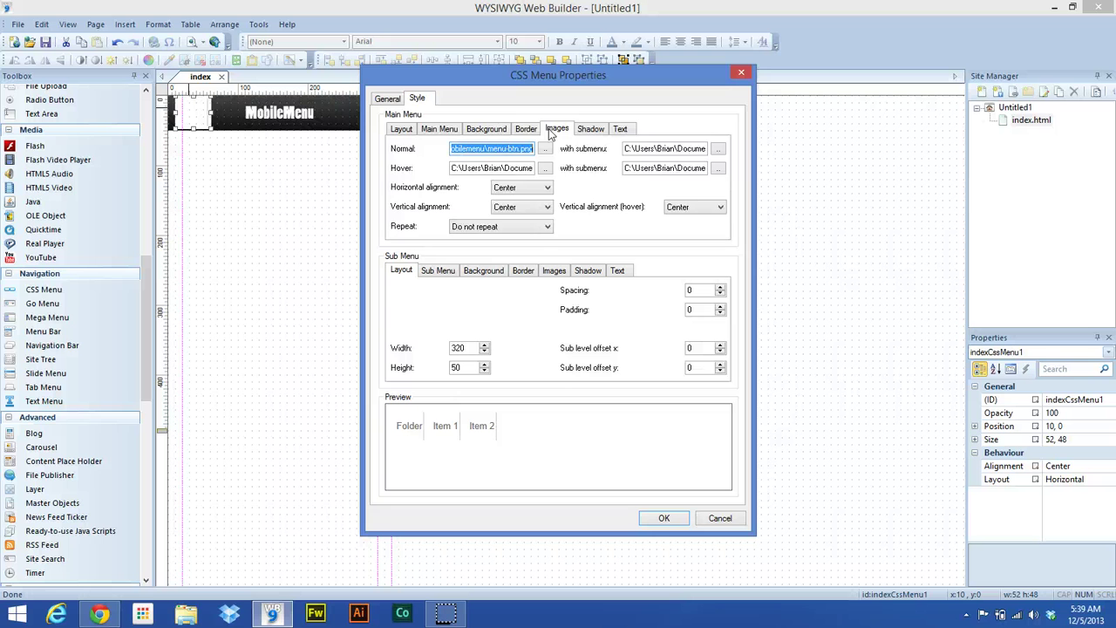
pyautogui.click(527, 130)
pyautogui.click(487, 130)
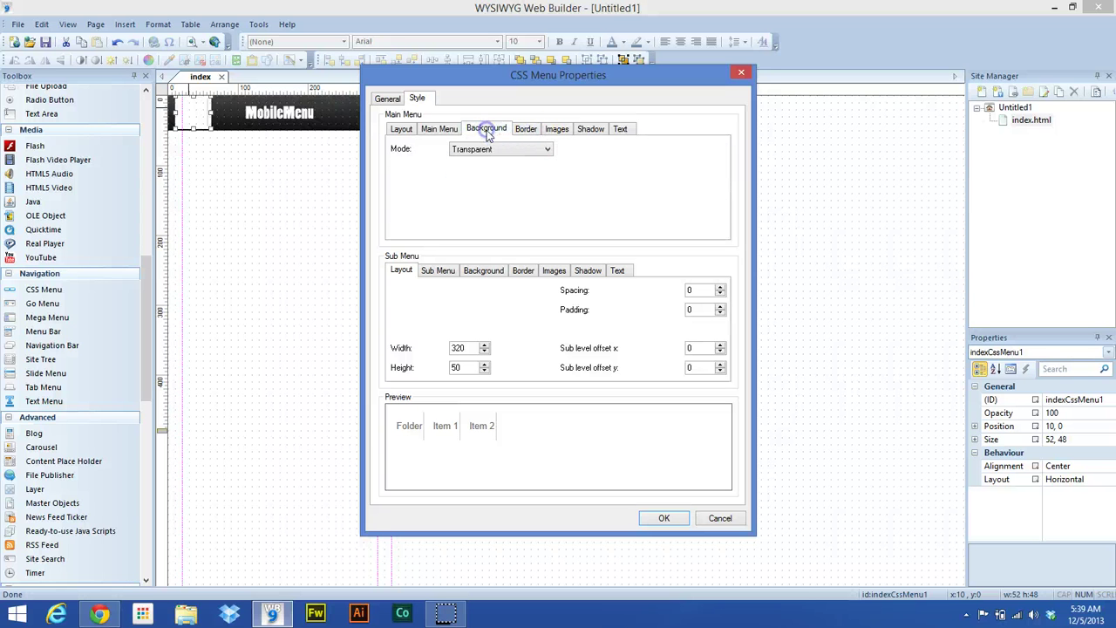
pyautogui.click(441, 129)
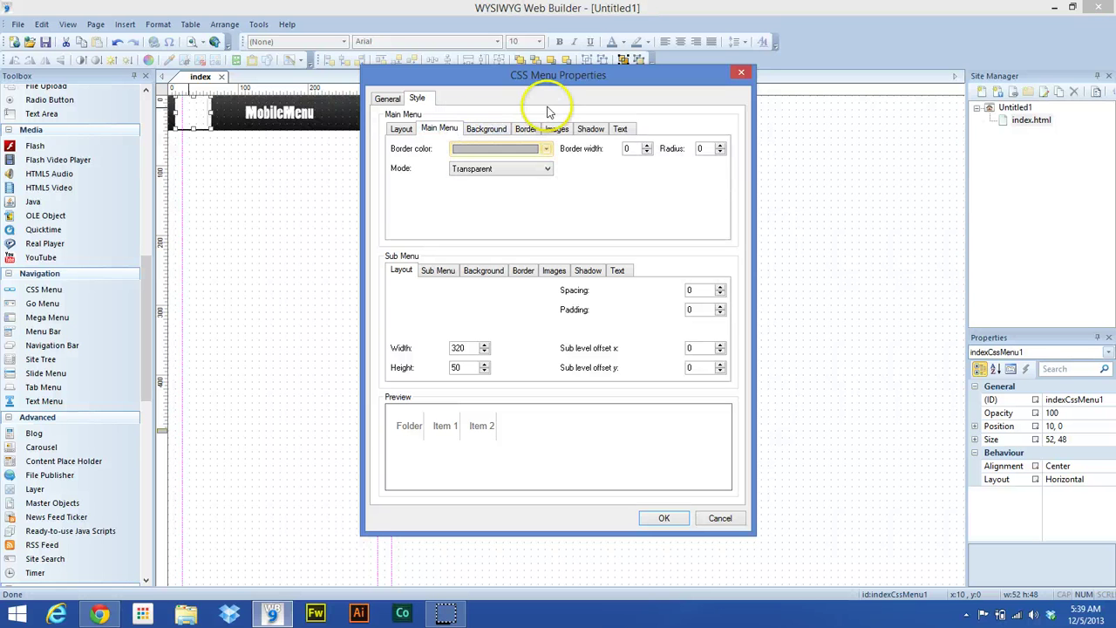
pyautogui.click(563, 128)
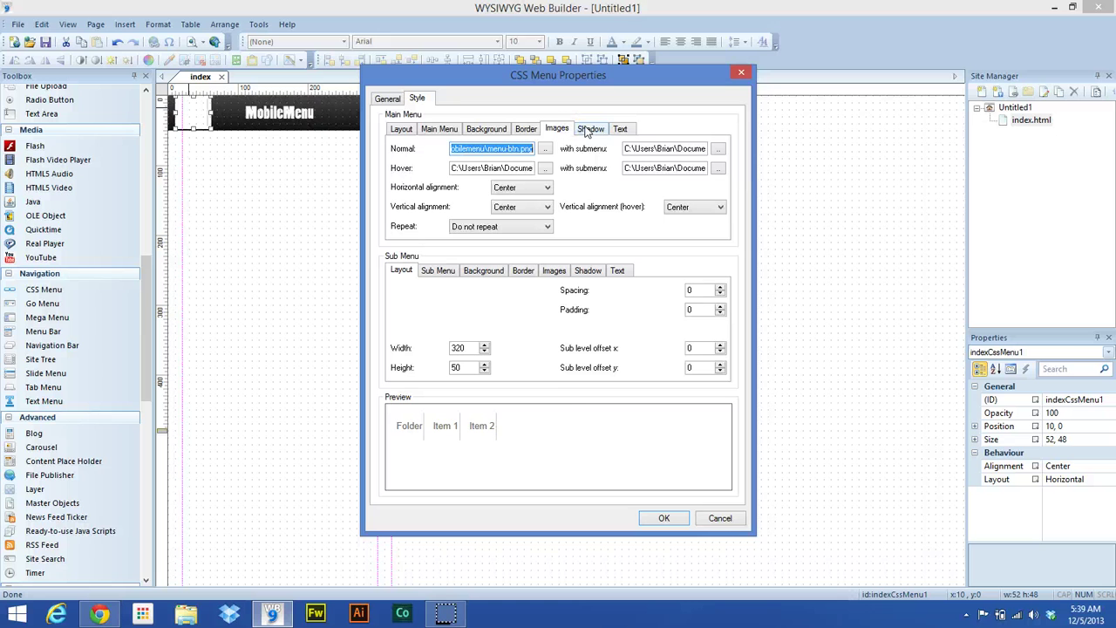
pyautogui.click(589, 129)
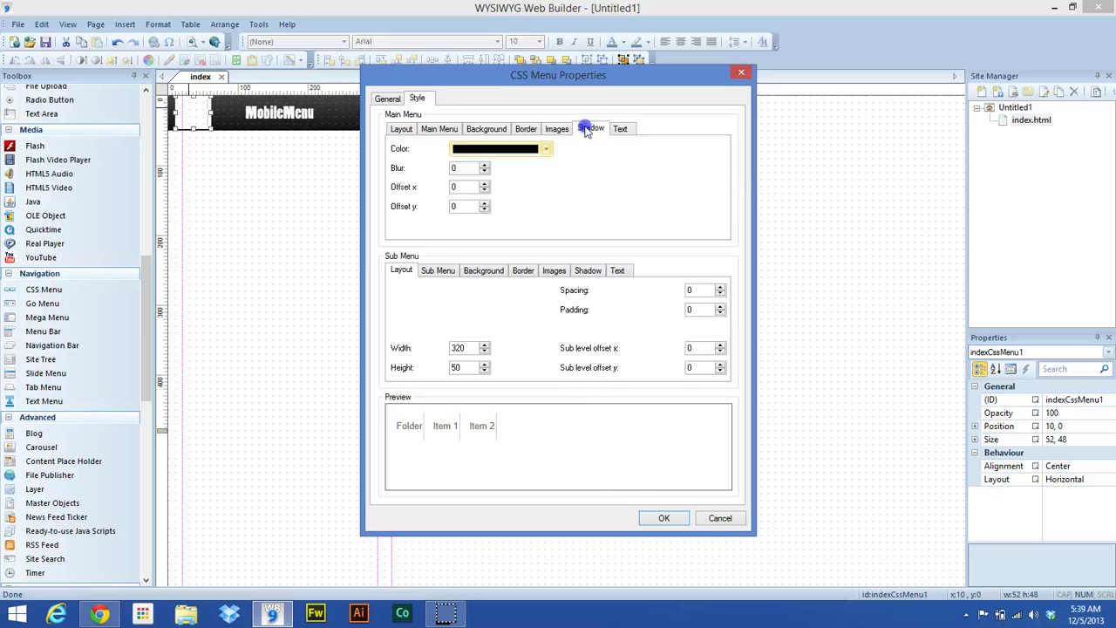
pyautogui.click(662, 516)
# Check the hamburger menu's placement in the header and preview the page in Chrome.
pyautogui.click(448, 218)
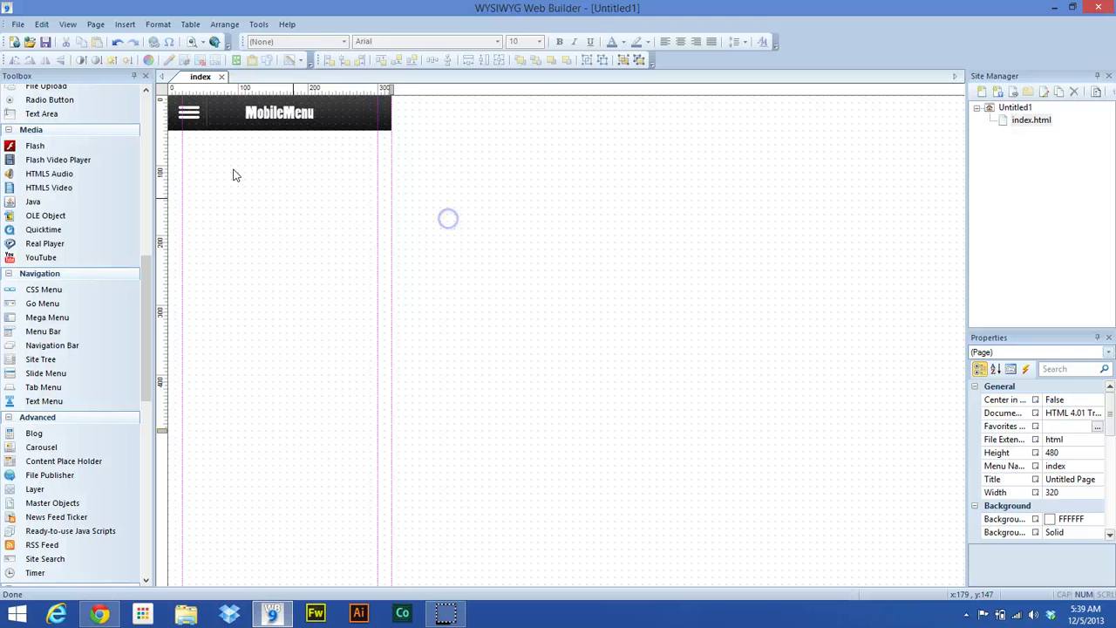
pyautogui.click(293, 214)
pyautogui.click(192, 113)
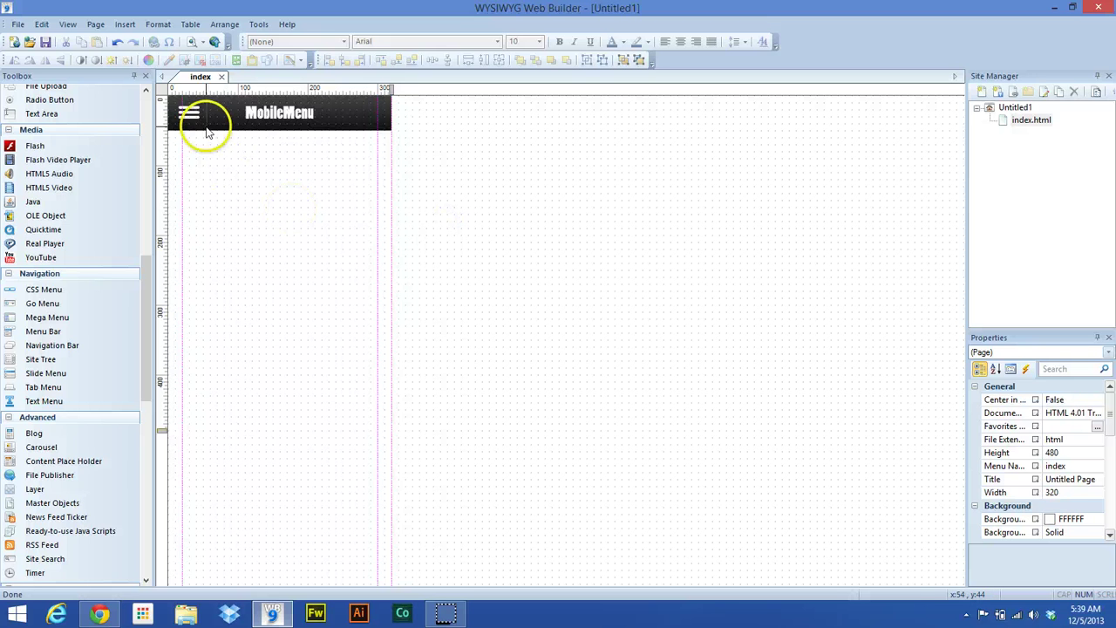
pyautogui.click(203, 187)
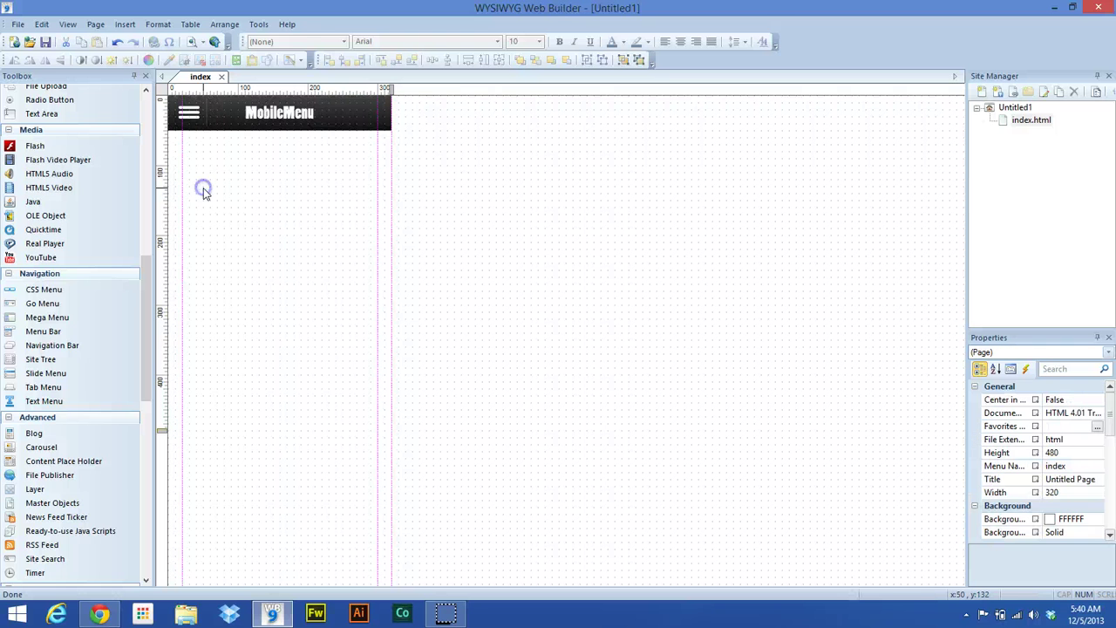
pyautogui.click(190, 115)
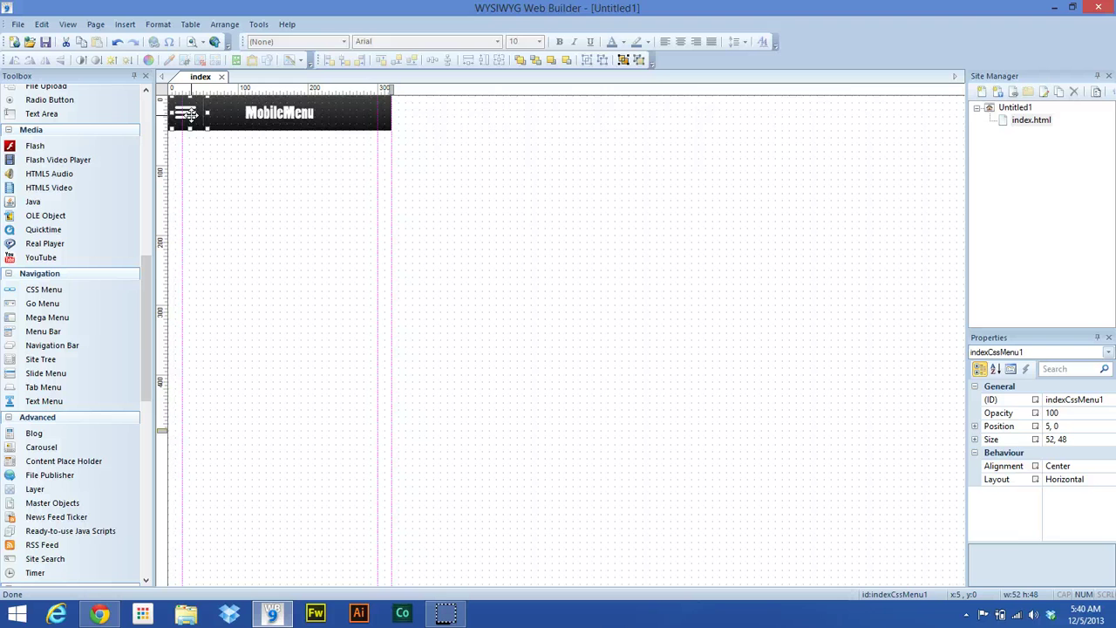
pyautogui.click(232, 165)
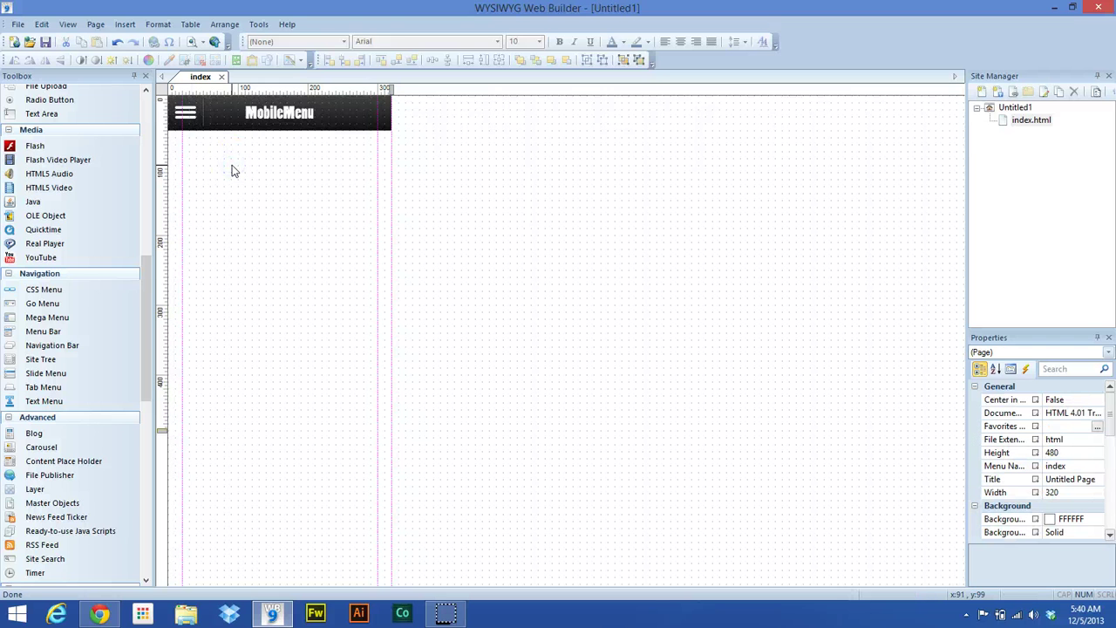
pyautogui.click(192, 45)
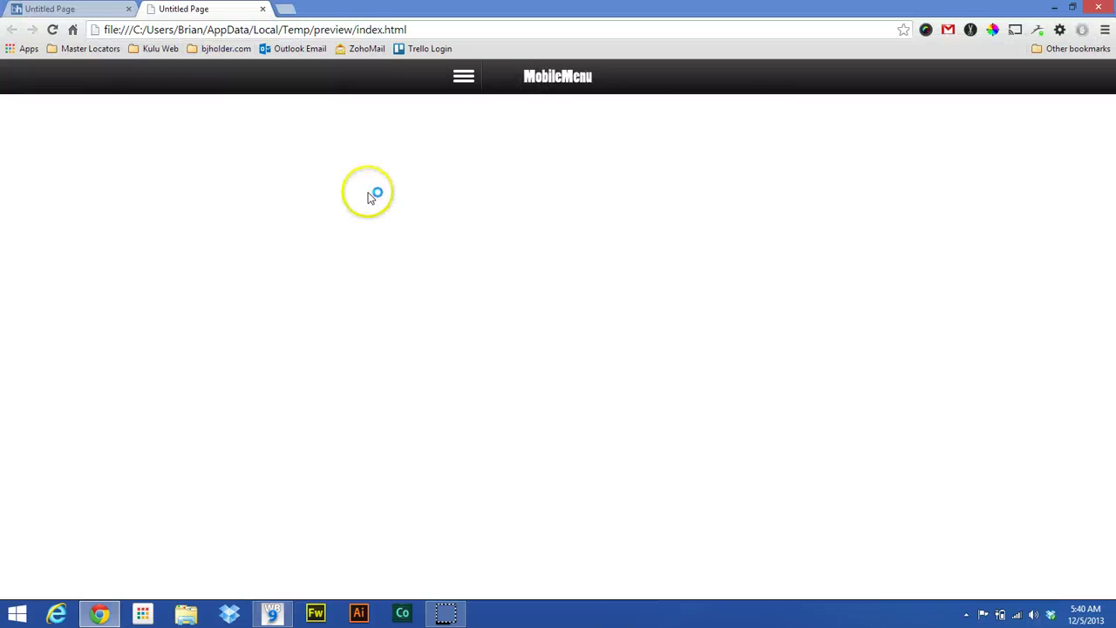
# Test the hamburger dropdown and Contact Us link in Chrome, then return to Web Builder.
pyautogui.click(463, 77)
pyautogui.click(465, 80)
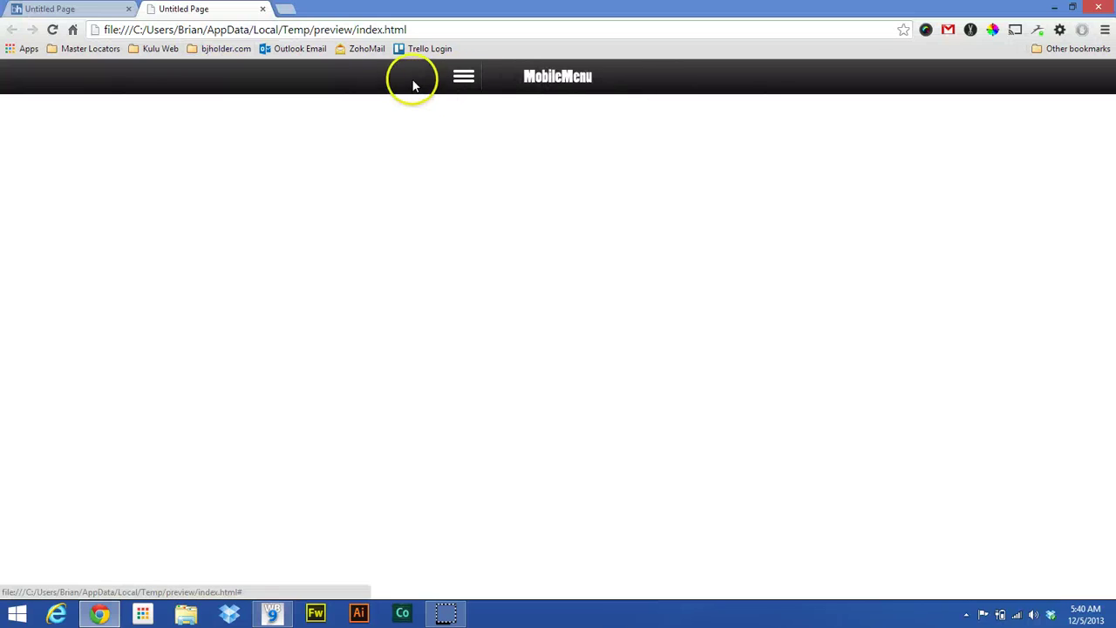
pyautogui.click(463, 76)
pyautogui.click(467, 76)
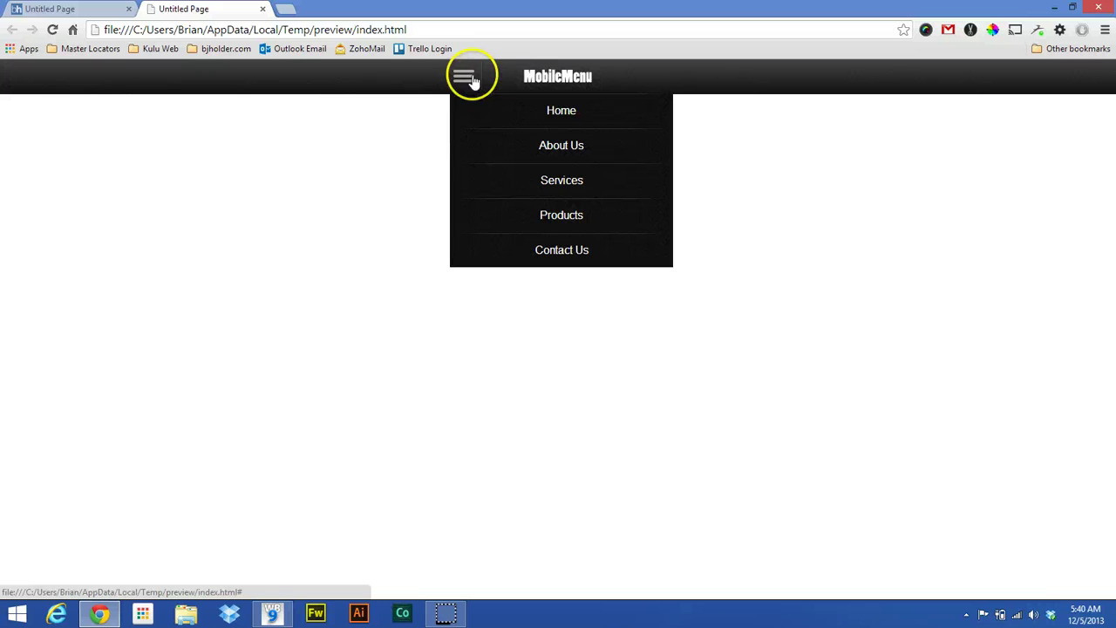
pyautogui.click(556, 247)
pyautogui.click(466, 84)
pyautogui.click(263, 8)
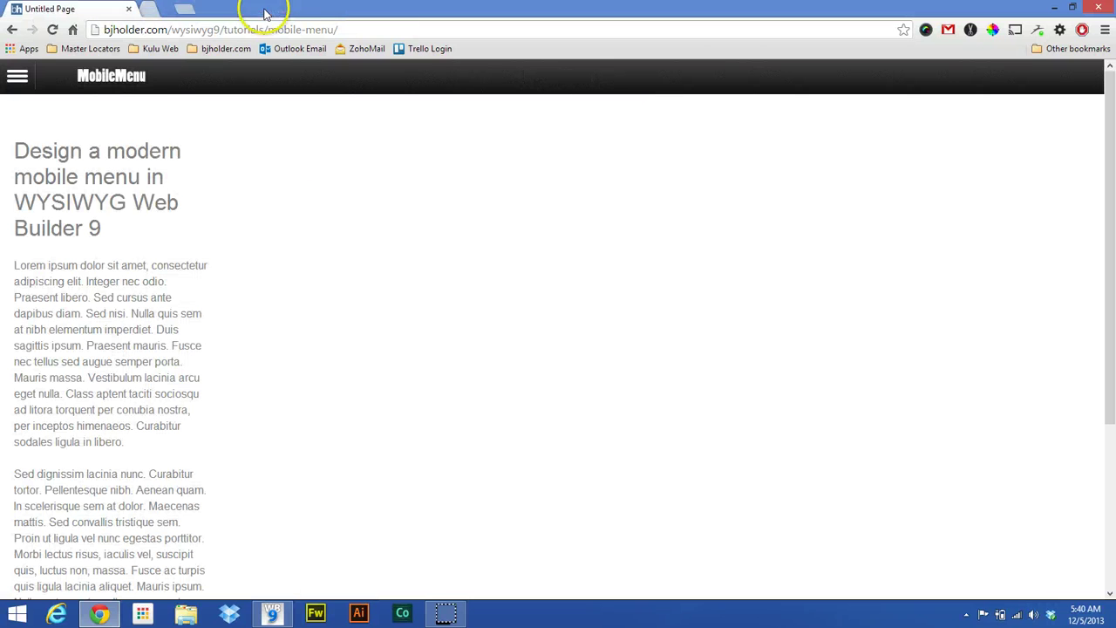
pyautogui.click(272, 613)
# Open the page properties and close them without changes.
pyautogui.rightClick(305, 246)
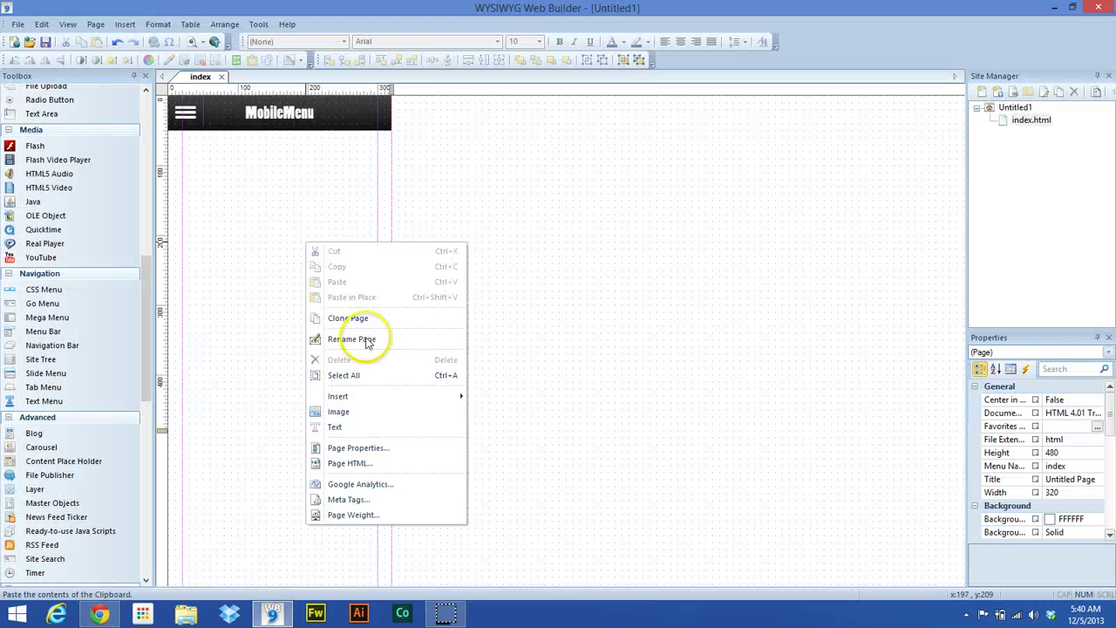
pyautogui.click(368, 449)
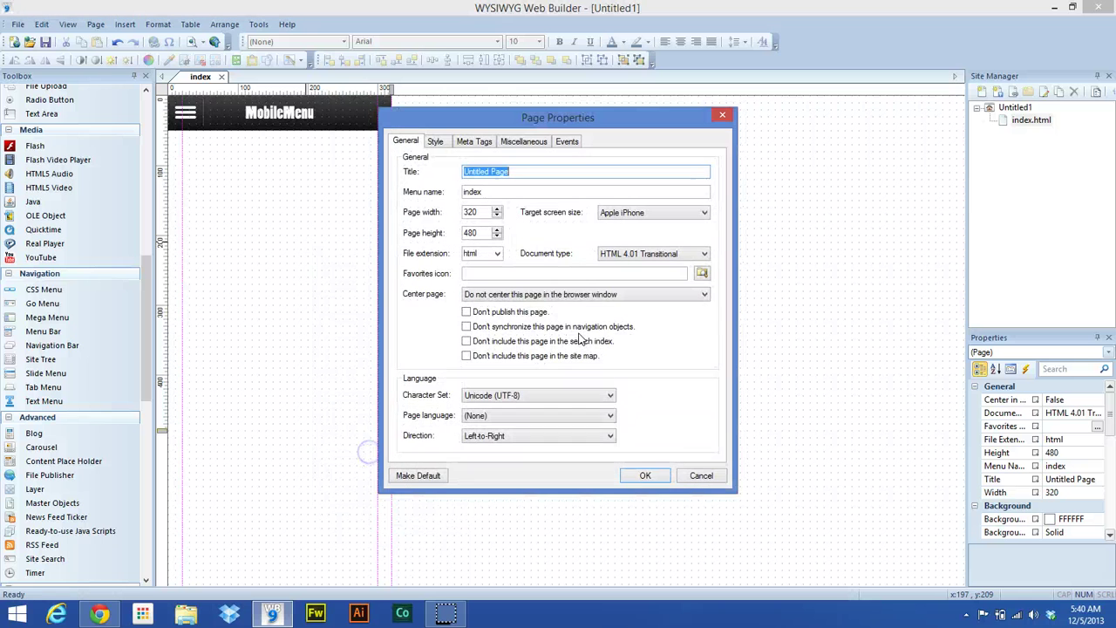
pyautogui.click(649, 476)
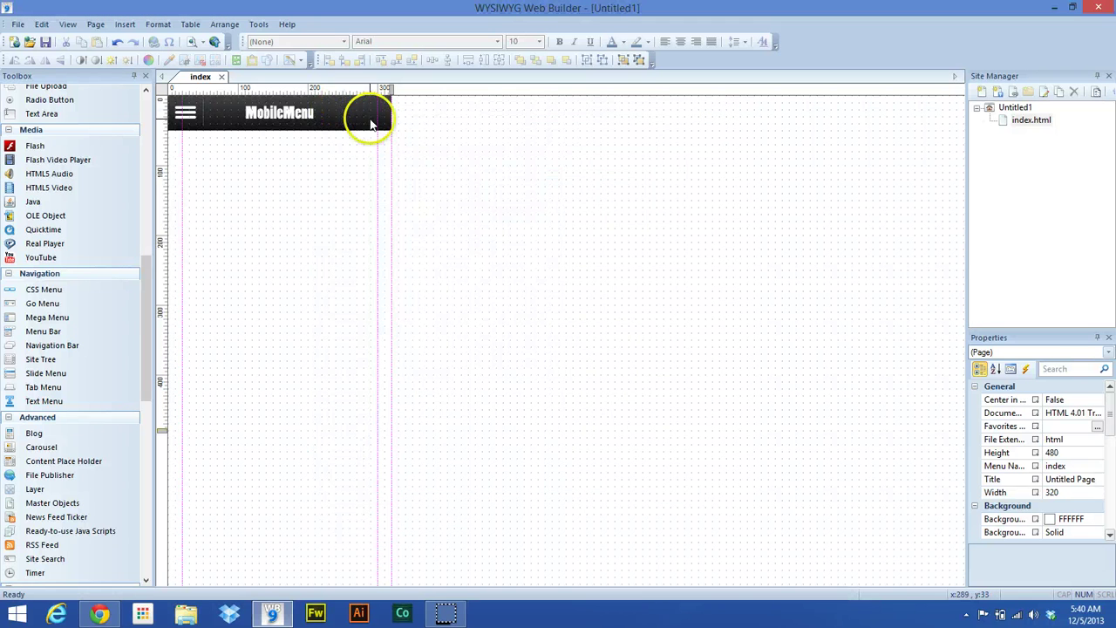
# Set the header layer's alignment to Left and preview the page in the browser.
pyautogui.doubleClick(356, 120)
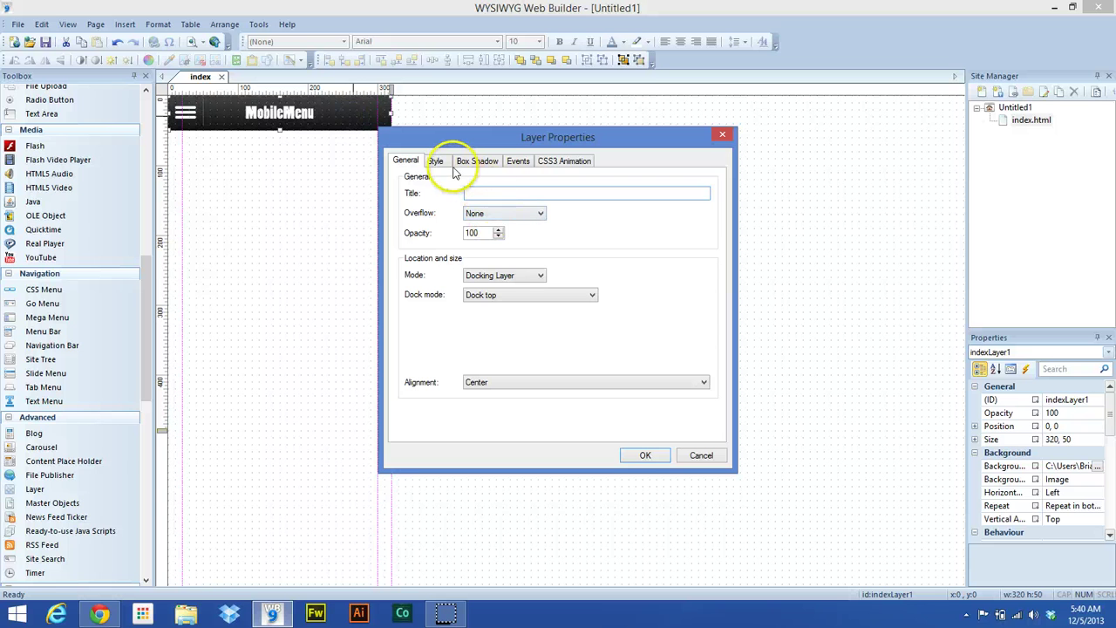
pyautogui.click(484, 382)
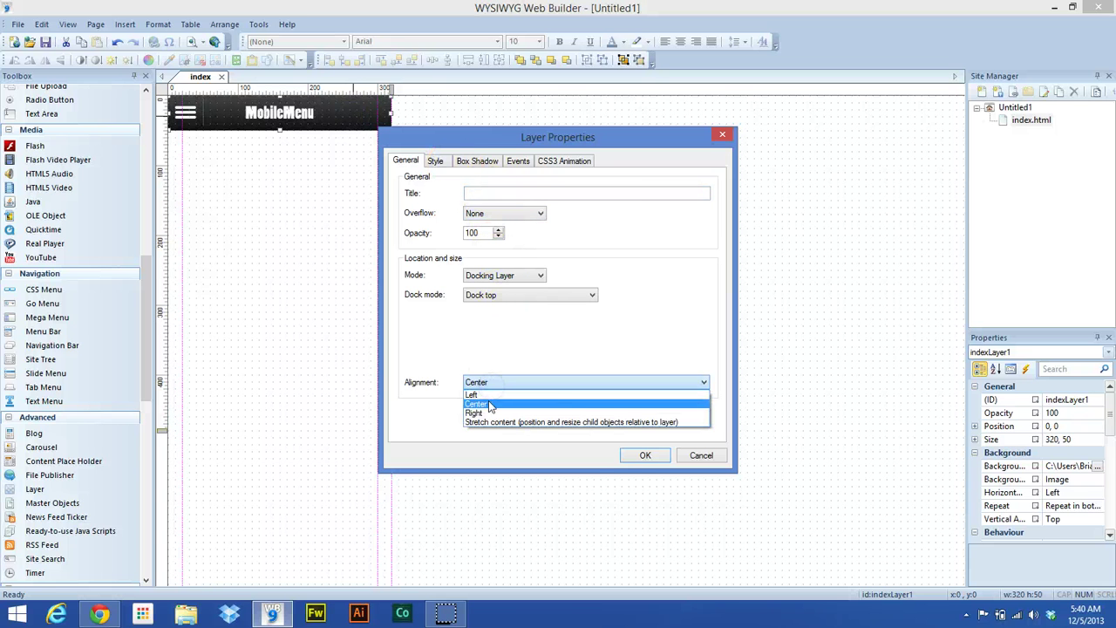
pyautogui.click(491, 396)
pyautogui.click(643, 455)
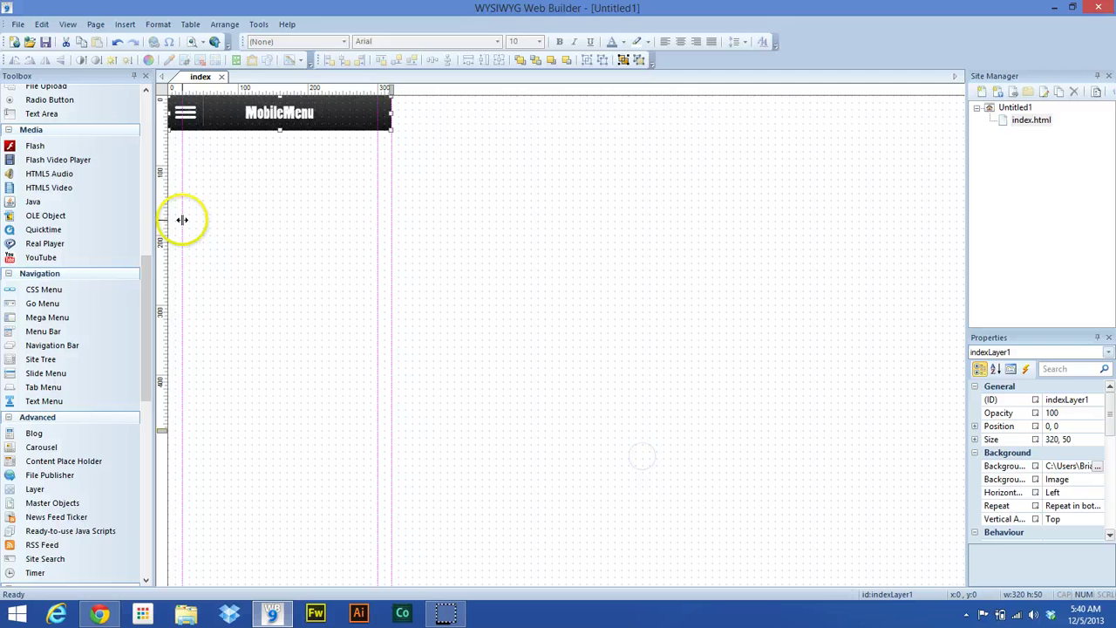
pyautogui.click(189, 42)
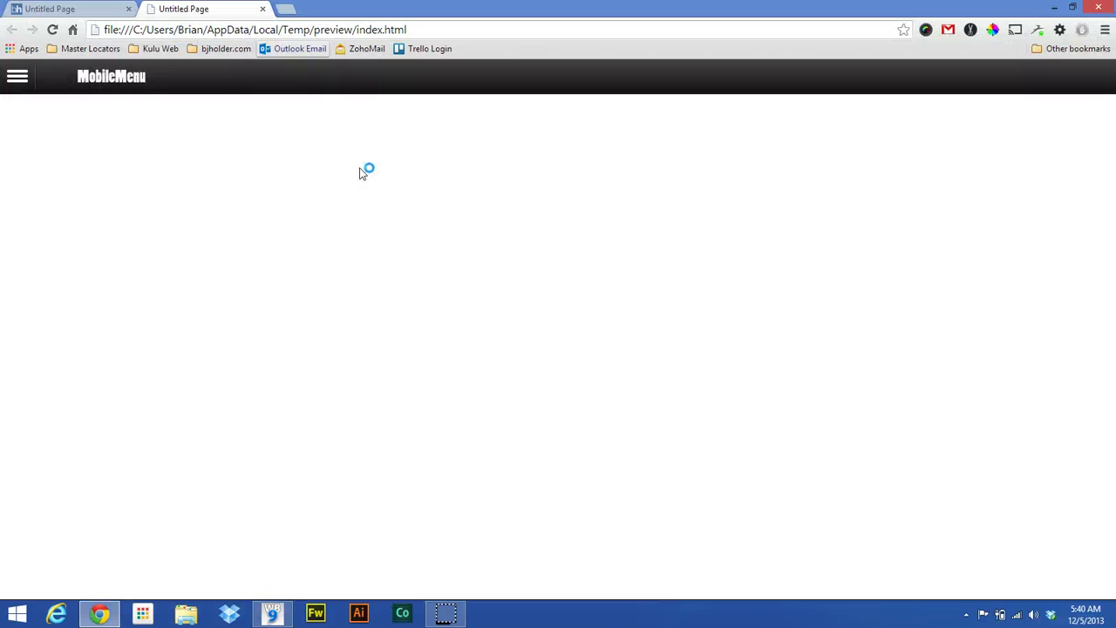
# Open the left-aligned hamburger dropdown in Chrome, then switch back to Web Builder.
pyautogui.click(19, 78)
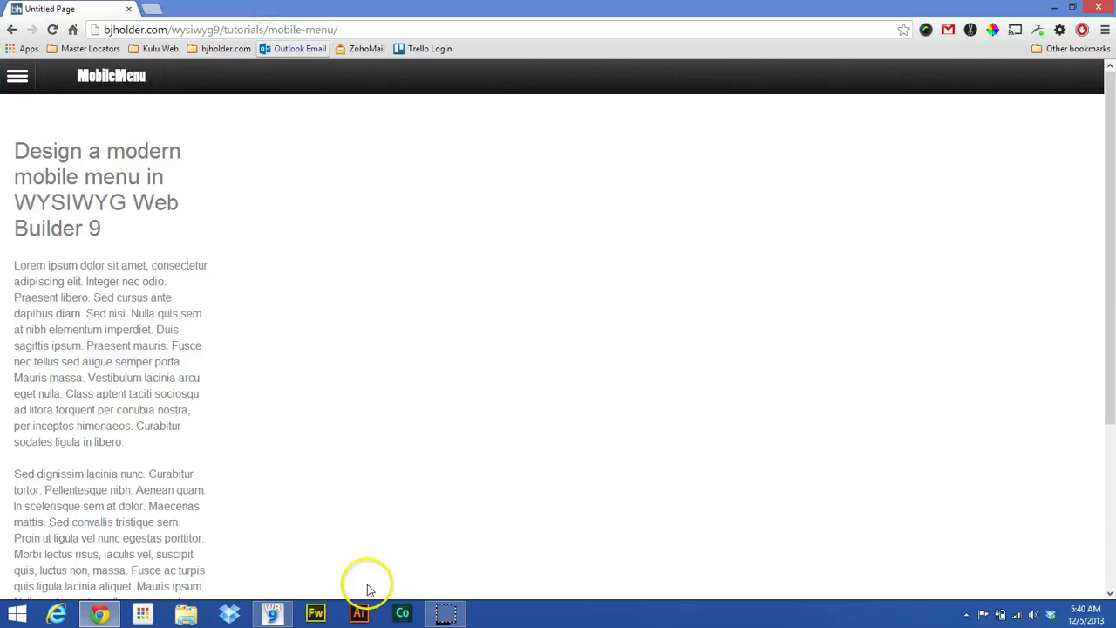
pyautogui.click(290, 608)
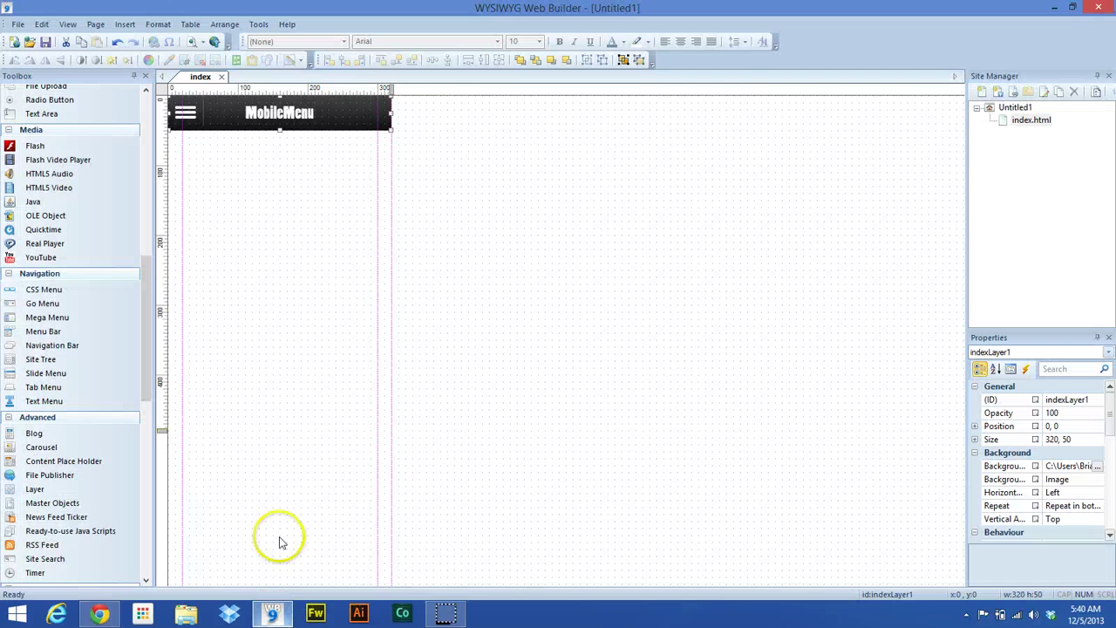
# Open the hamburger menu's style settings and look through the sub menu tabs to Layout.
pyautogui.doubleClick(185, 107)
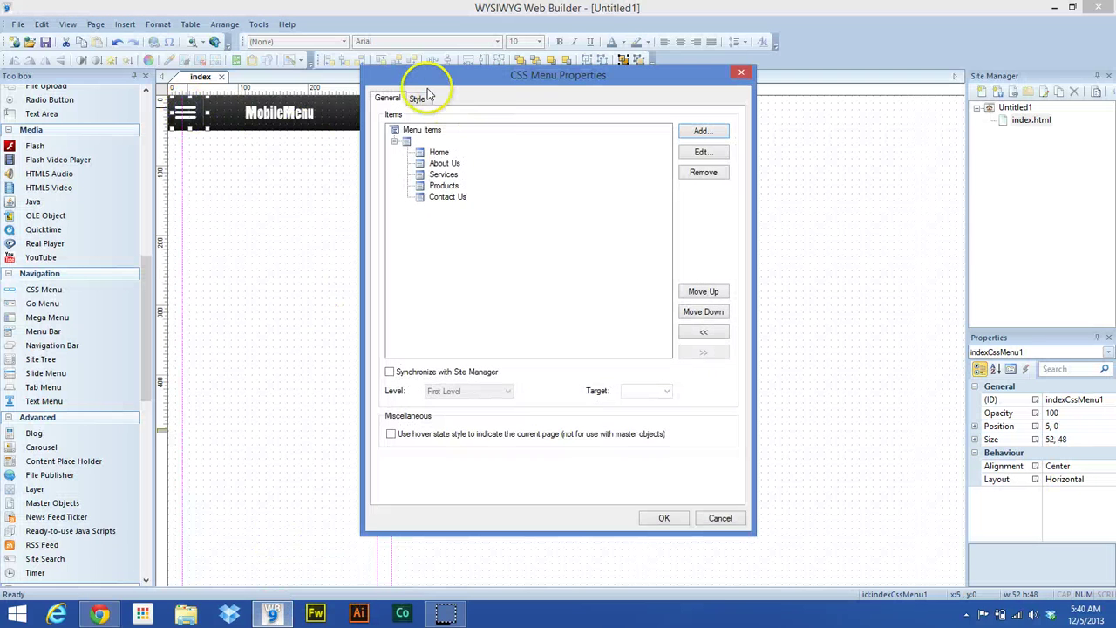
pyautogui.click(418, 98)
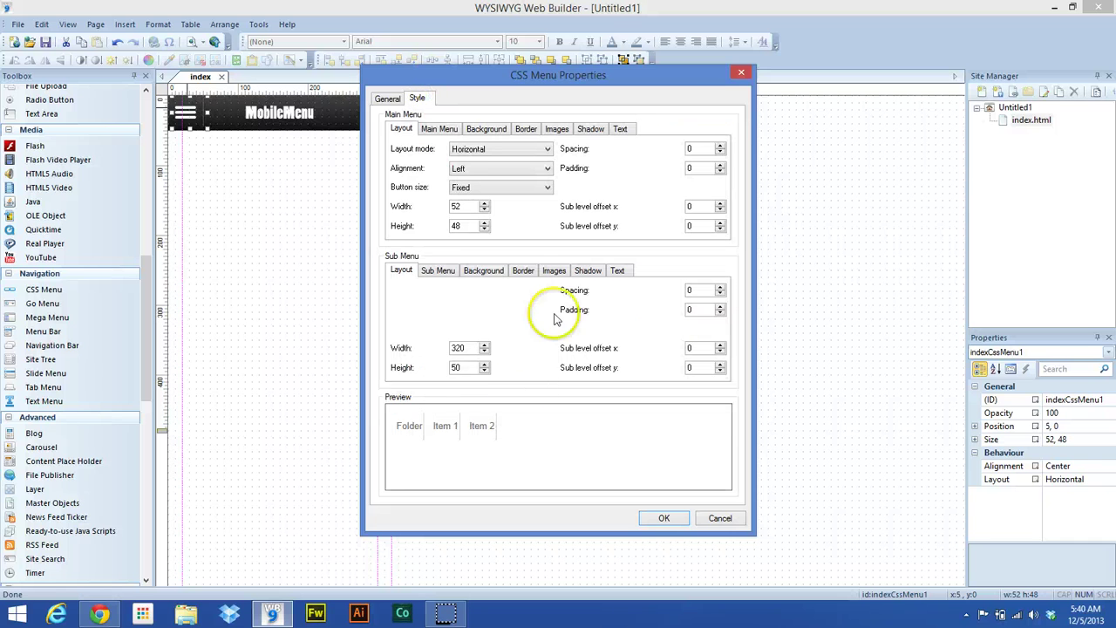
pyautogui.click(436, 272)
pyautogui.click(472, 272)
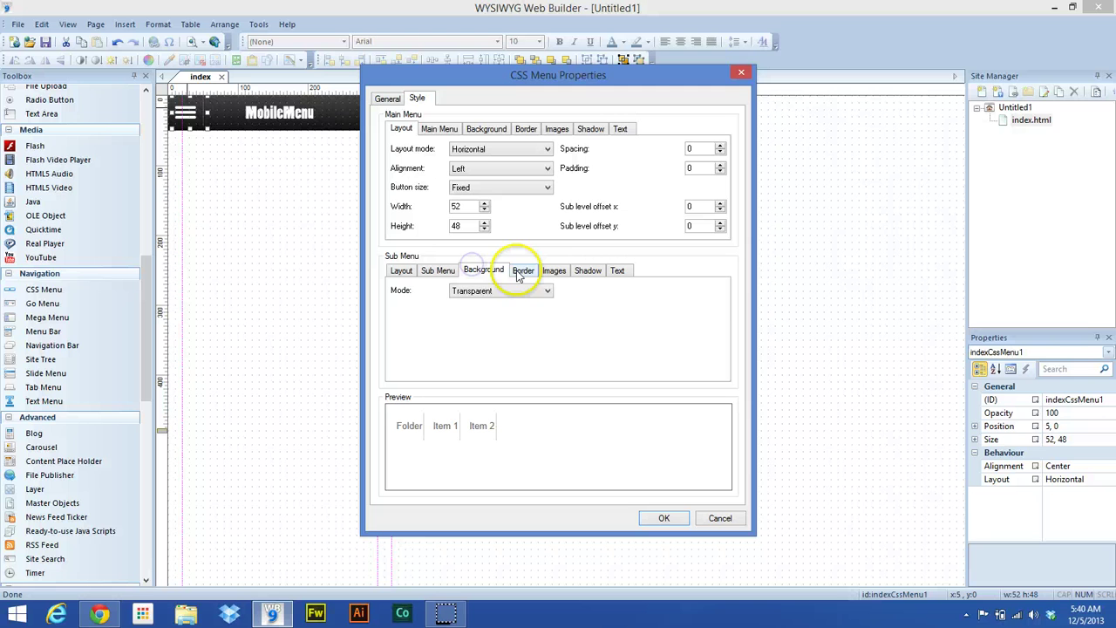
pyautogui.click(523, 271)
pyautogui.click(554, 270)
pyautogui.click(586, 271)
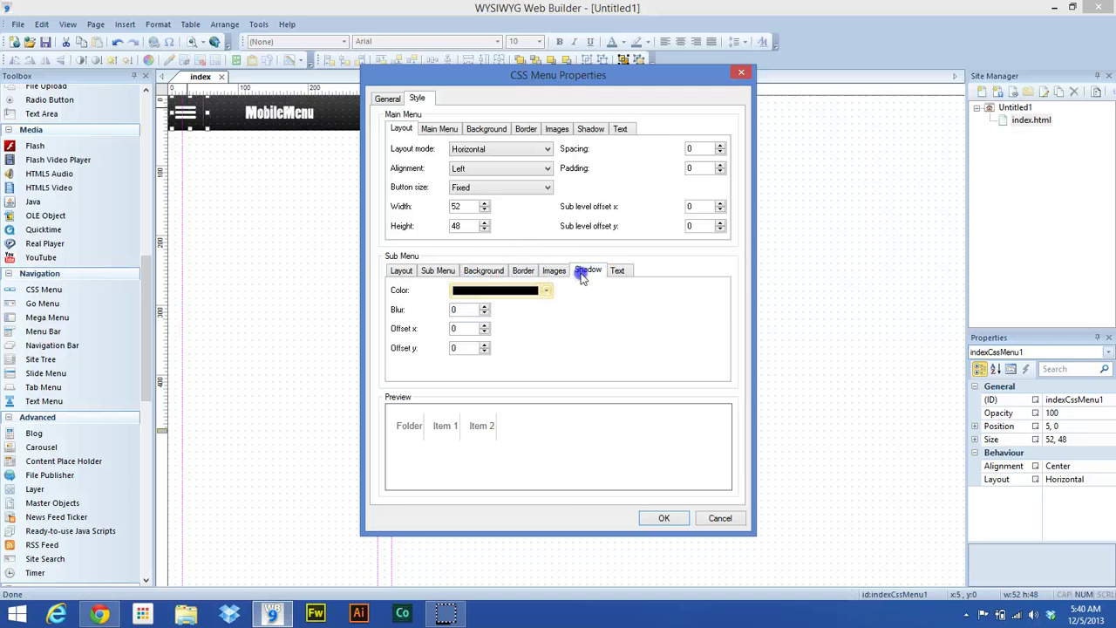
pyautogui.click(617, 272)
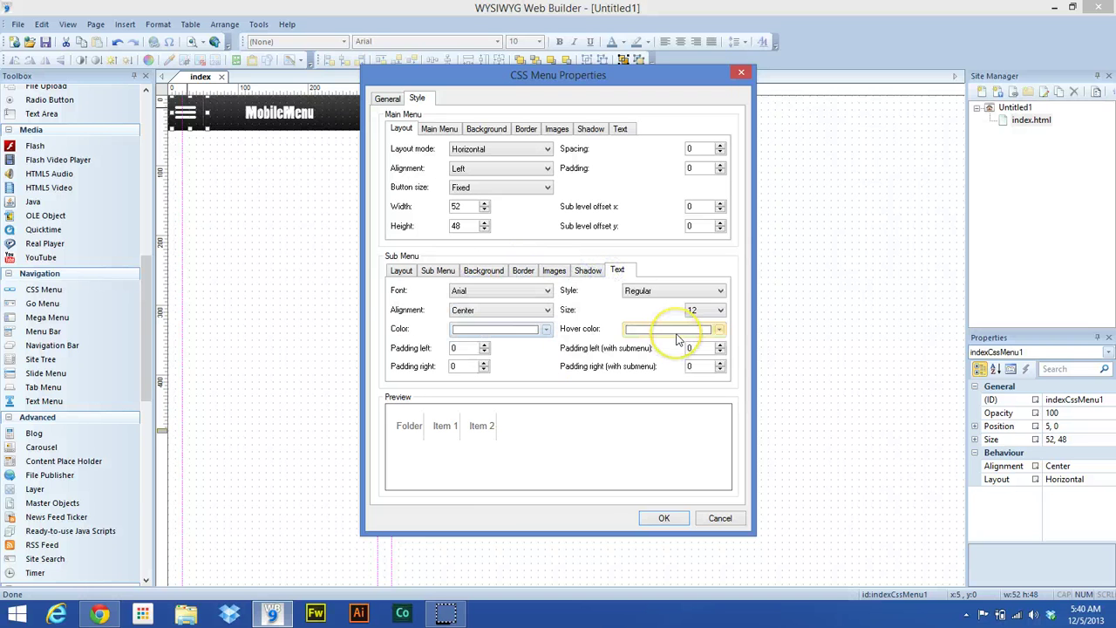
pyautogui.click(401, 271)
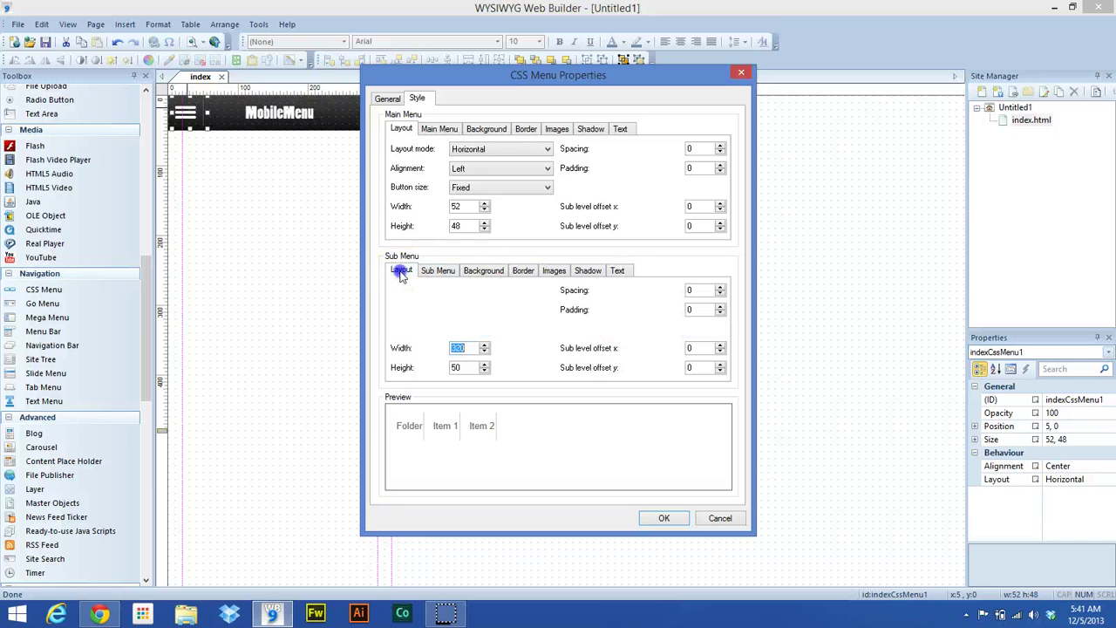
# Set the sub level offset x to -5, apply it, and reopen the style settings to verify.
pyautogui.click(622, 130)
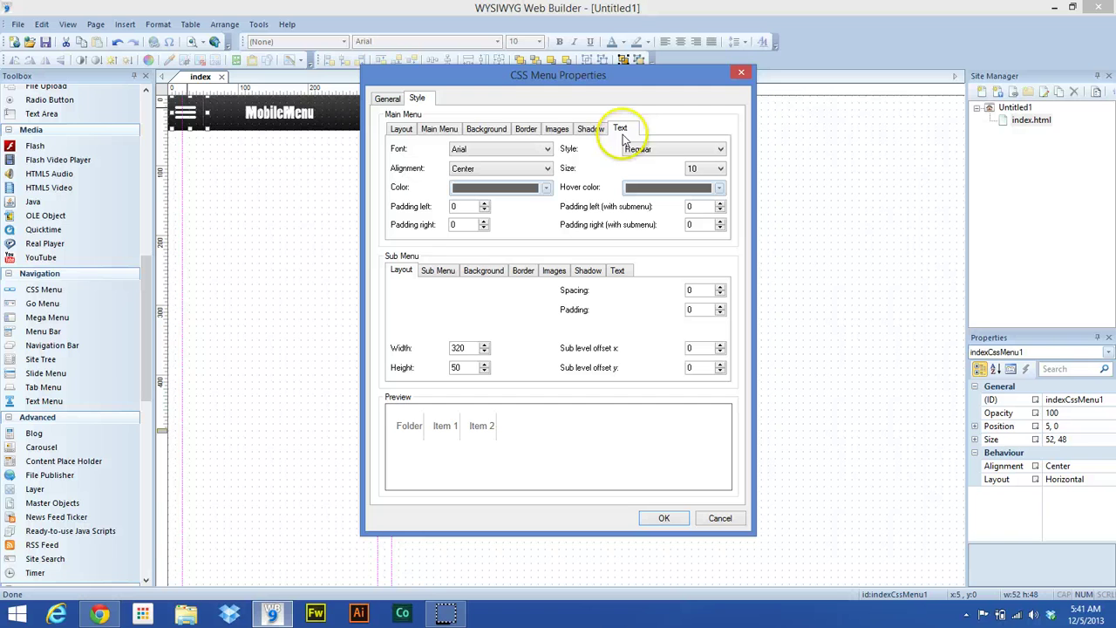
pyautogui.click(438, 272)
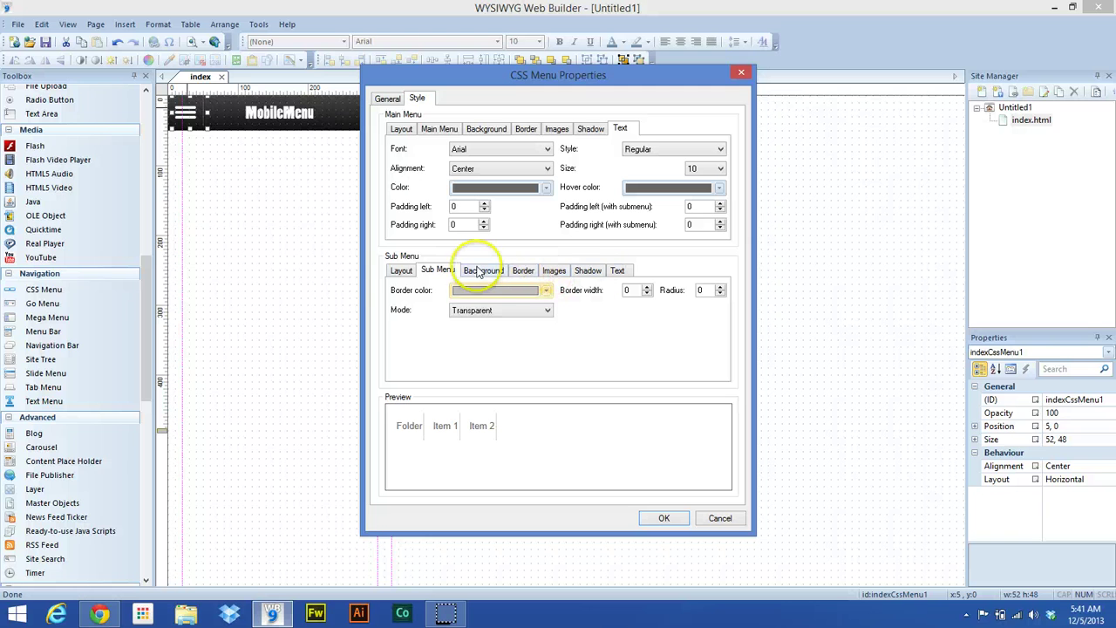
pyautogui.click(400, 273)
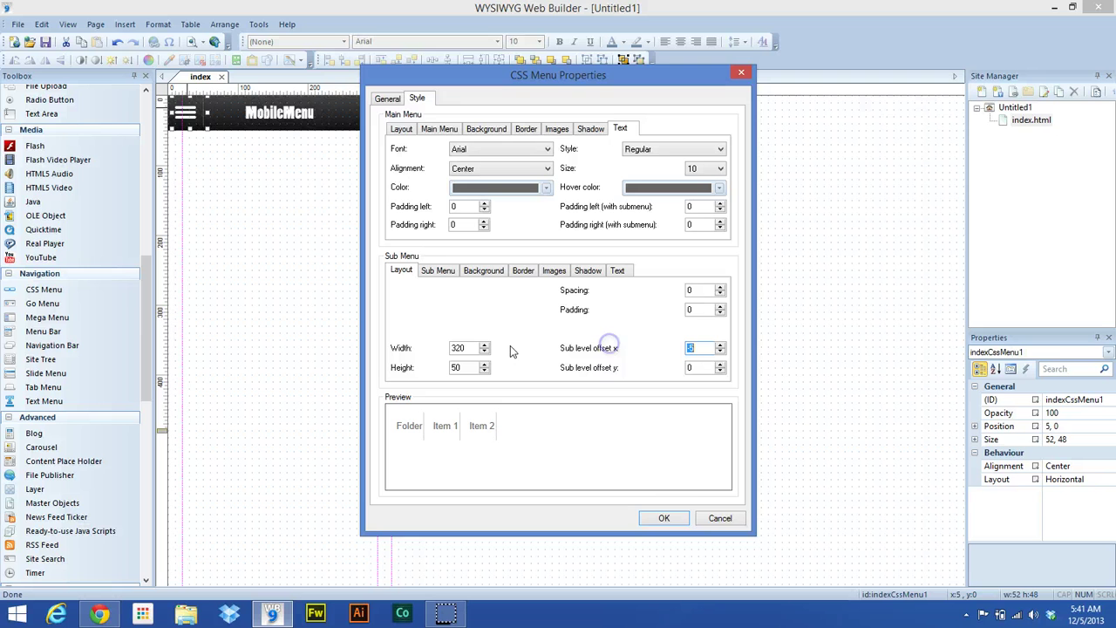
pyautogui.click(666, 519)
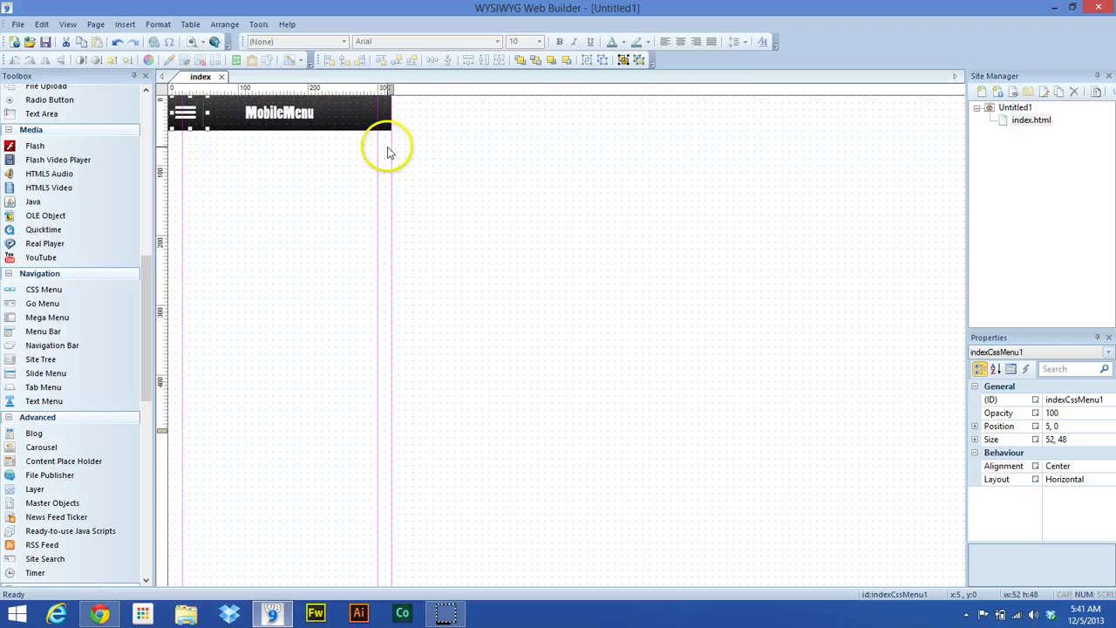
pyautogui.doubleClick(191, 116)
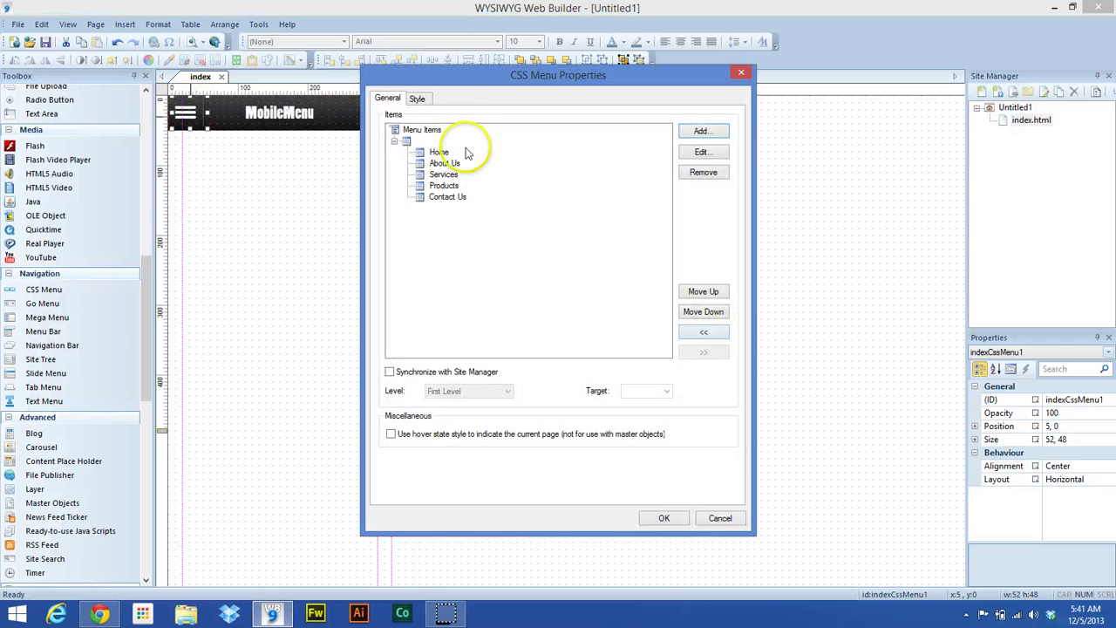
pyautogui.click(420, 99)
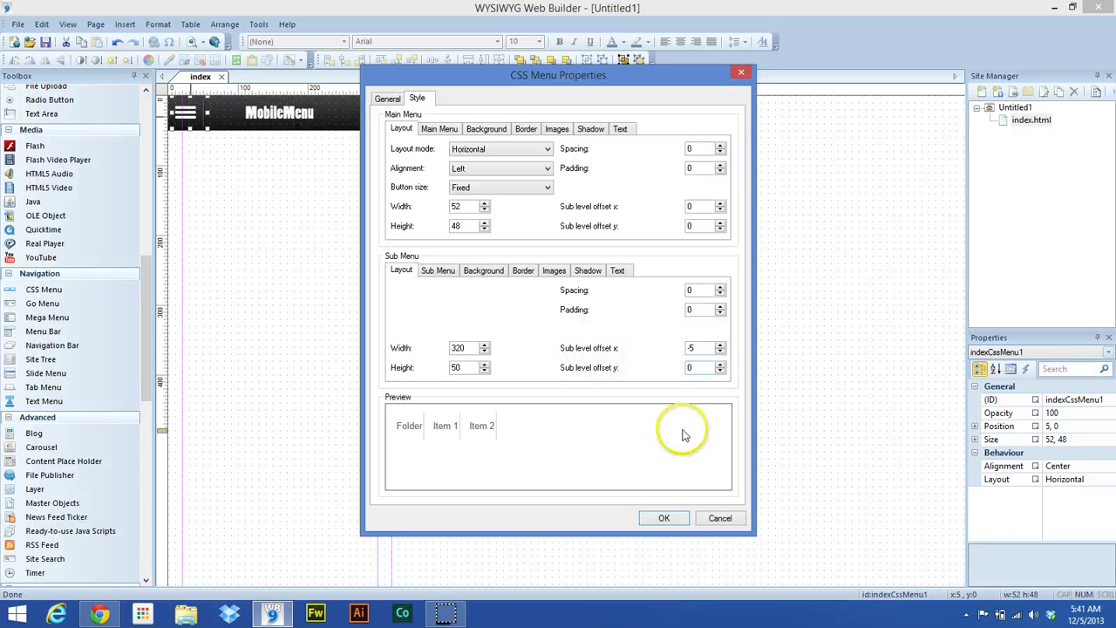
# Confirm the menu settings, preview in Chrome, and test the shifted hamburger dropdown.
pyautogui.click(663, 520)
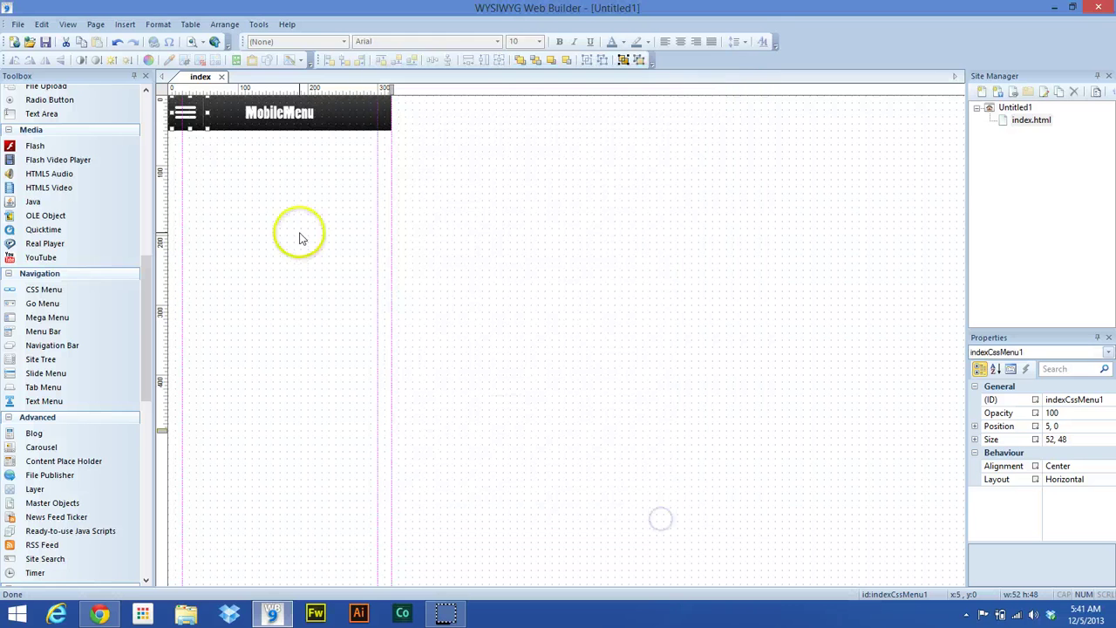
pyautogui.click(202, 42)
pyautogui.click(170, 206)
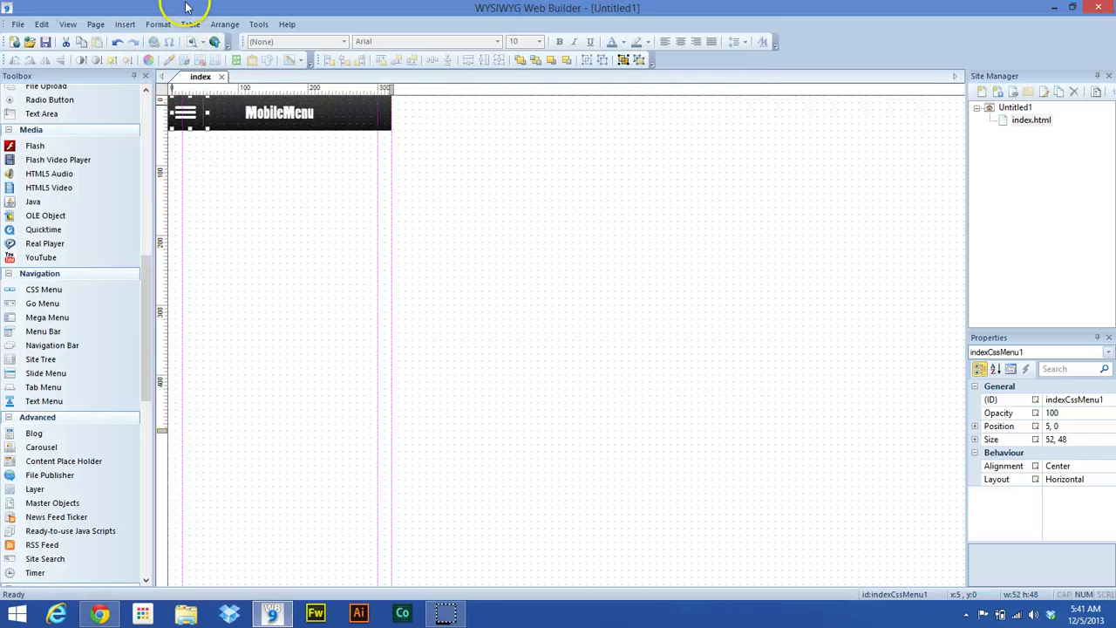
pyautogui.click(191, 44)
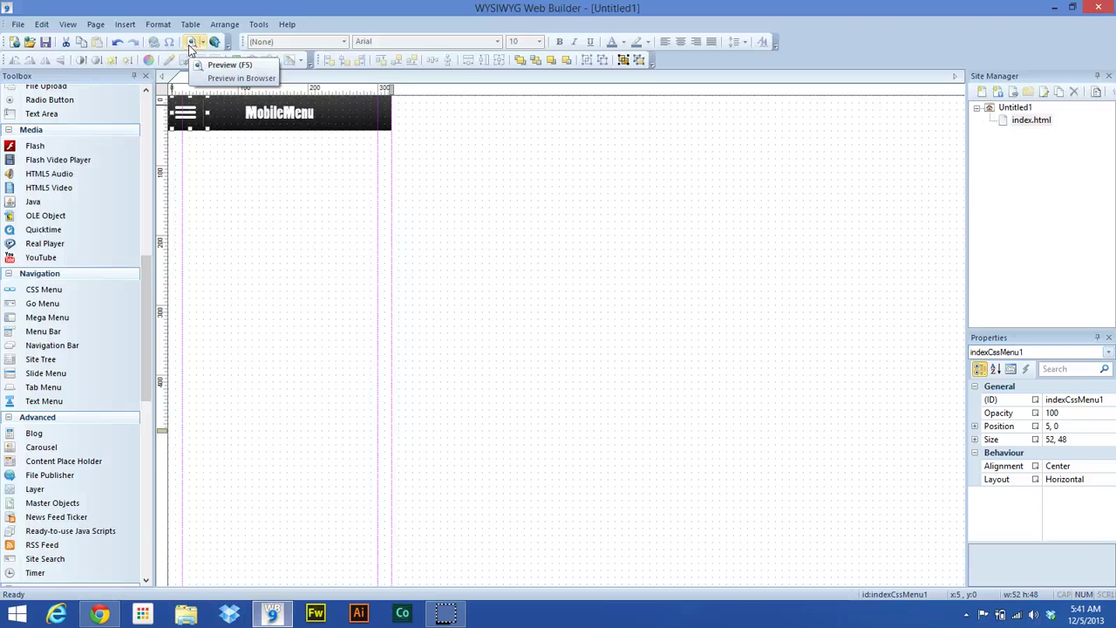
pyautogui.click(191, 44)
pyautogui.click(17, 80)
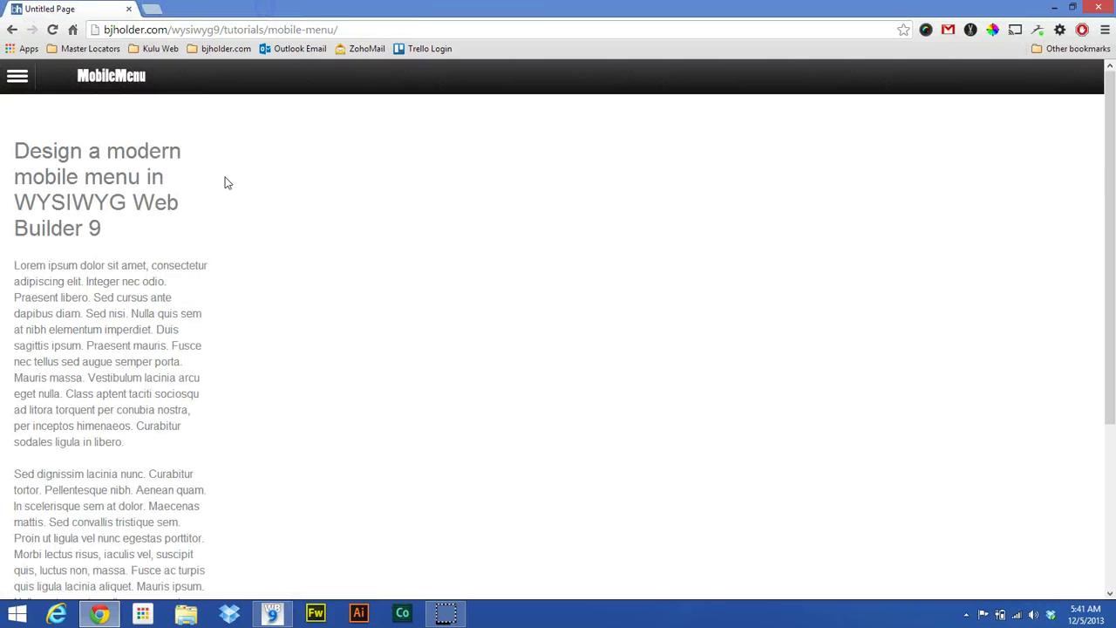
pyautogui.click(16, 78)
# Set the hamburger CSS Menu's Sub Menu Sub level x offset to -10 on the Style tab.
pyautogui.click(271, 613)
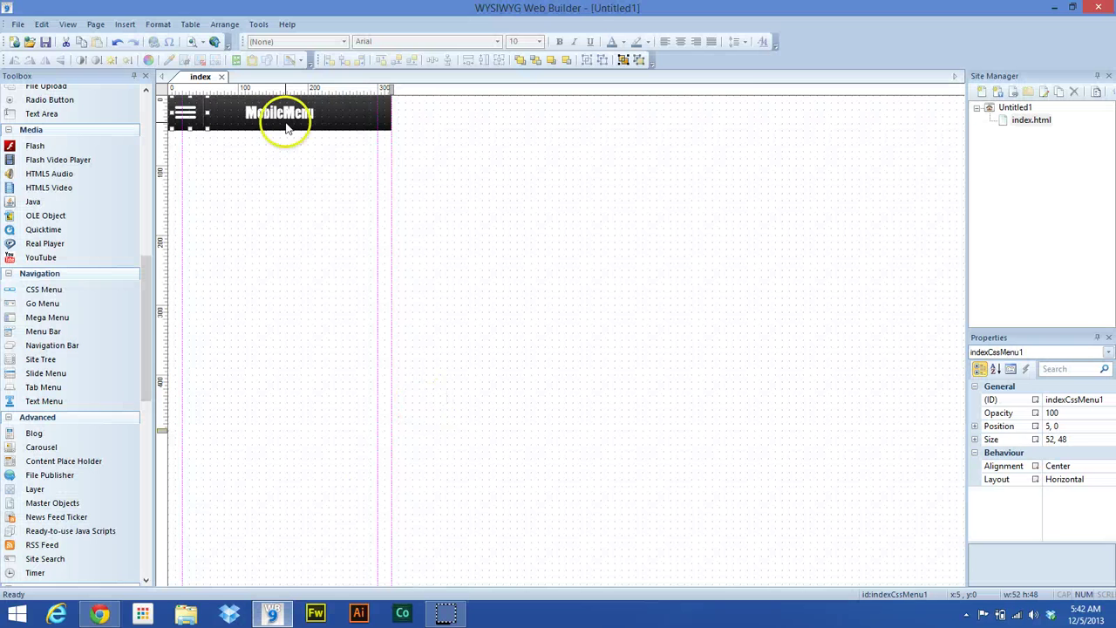
pyautogui.doubleClick(182, 113)
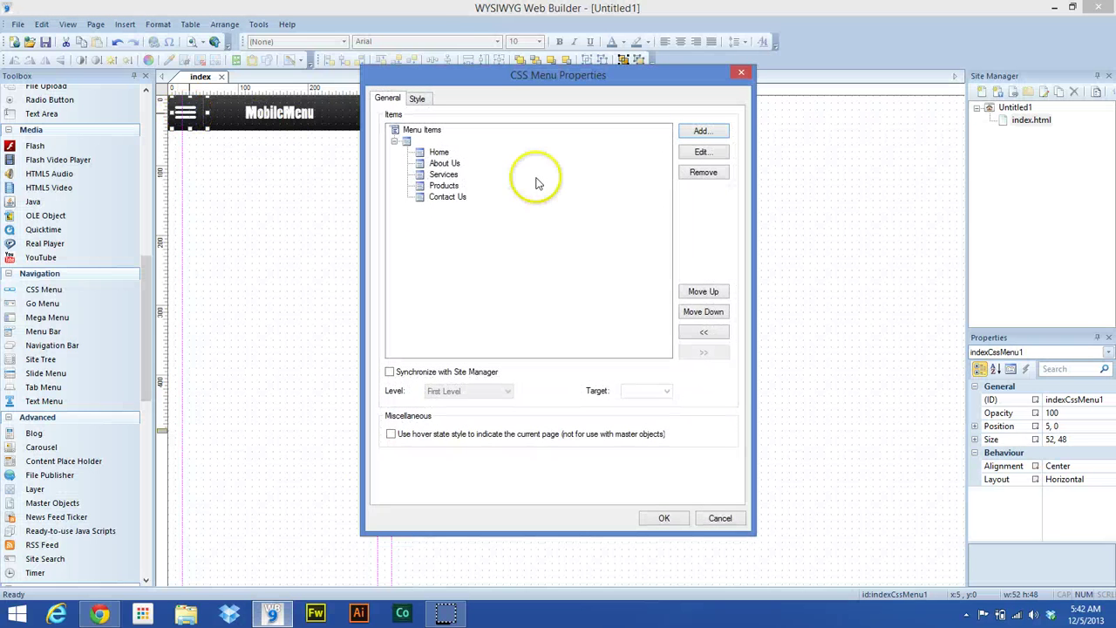
pyautogui.click(420, 98)
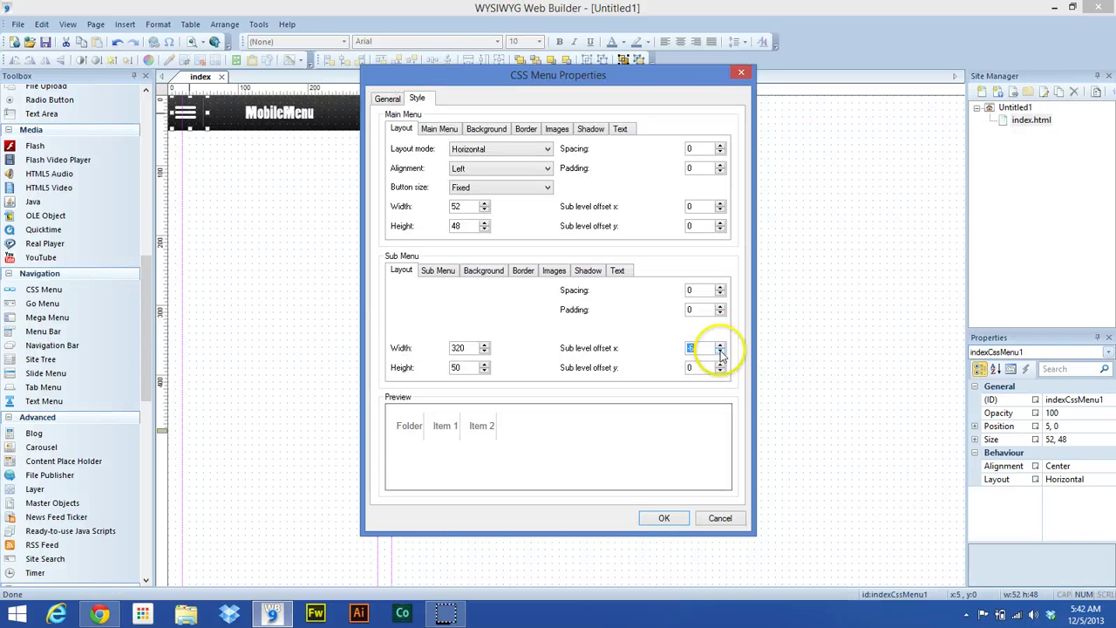
pyautogui.click(720, 352)
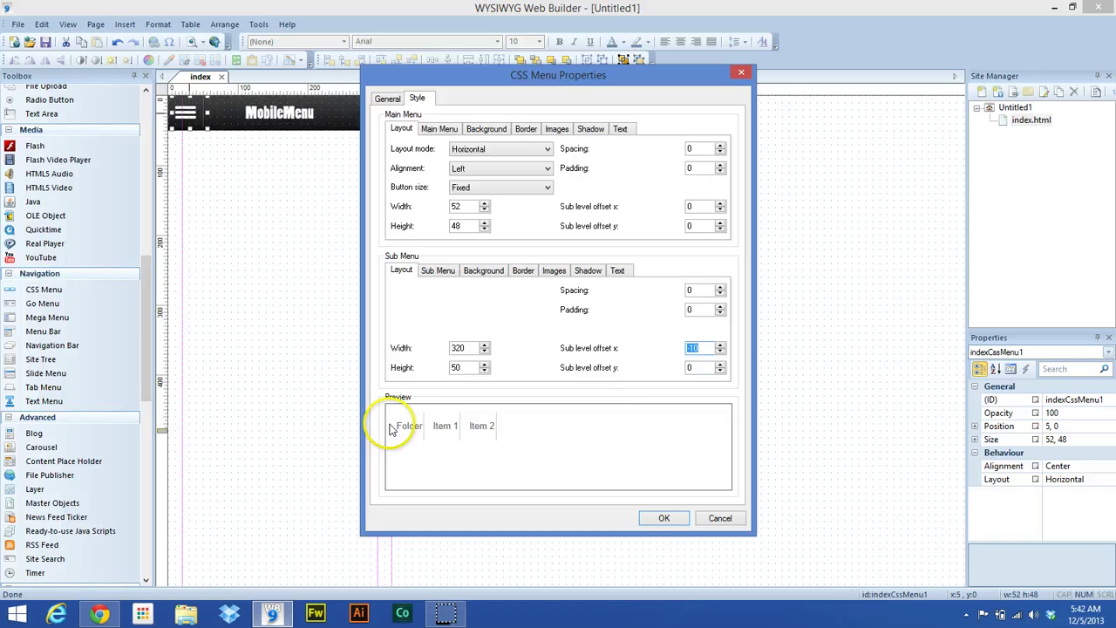
pyautogui.moveTo(402, 427)
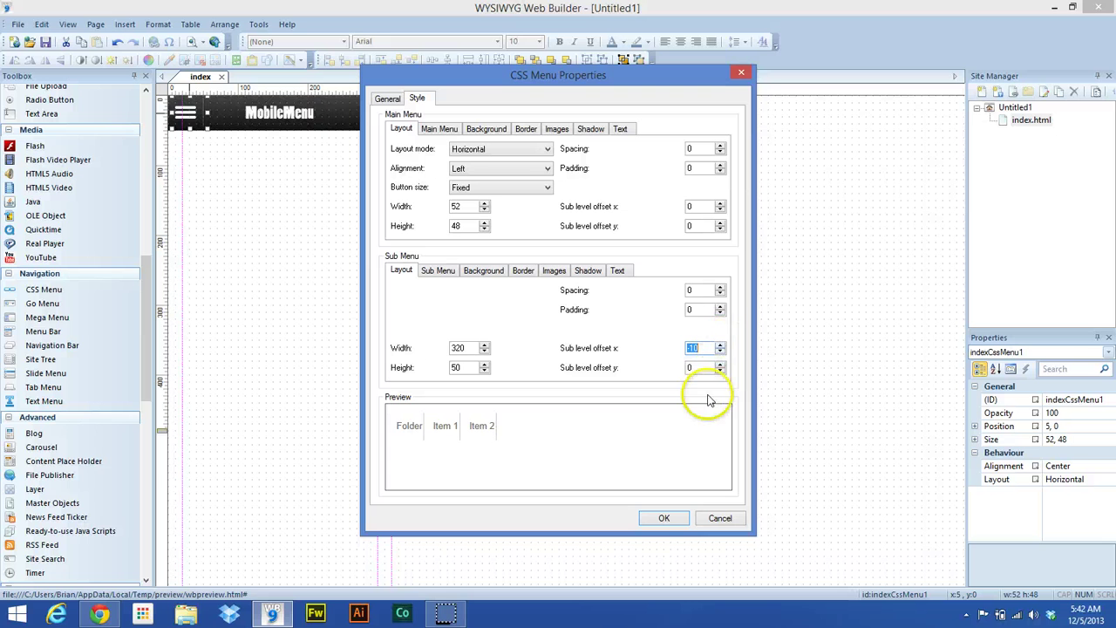
pyautogui.click(663, 519)
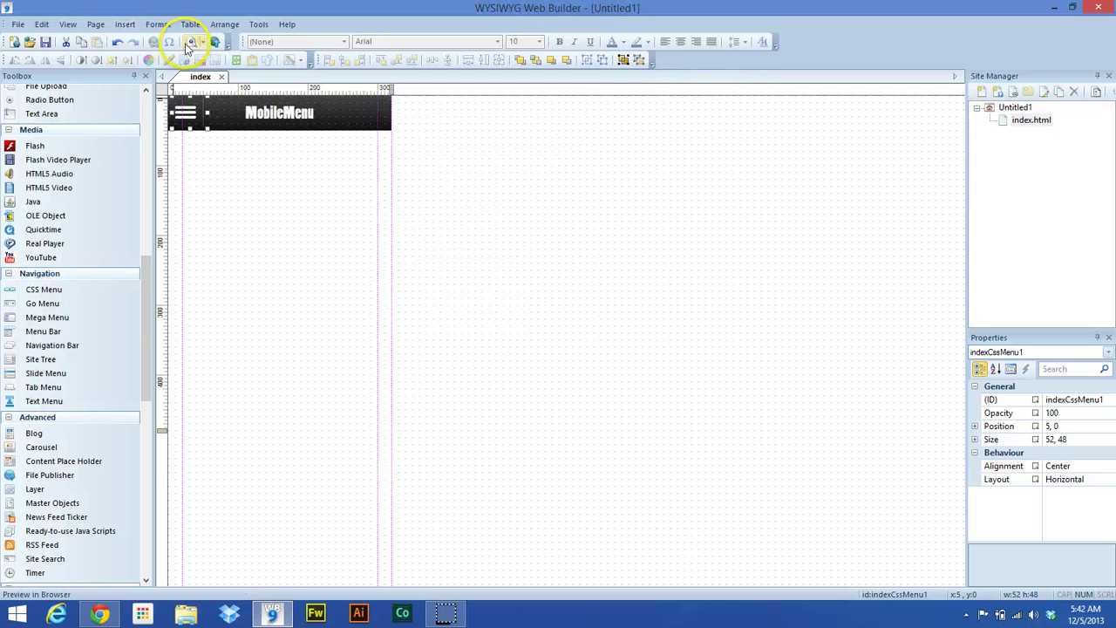
# Preview the page in the browser and toggle the hamburger dropdown open and closed.
pyautogui.click(213, 41)
pyautogui.click(22, 80)
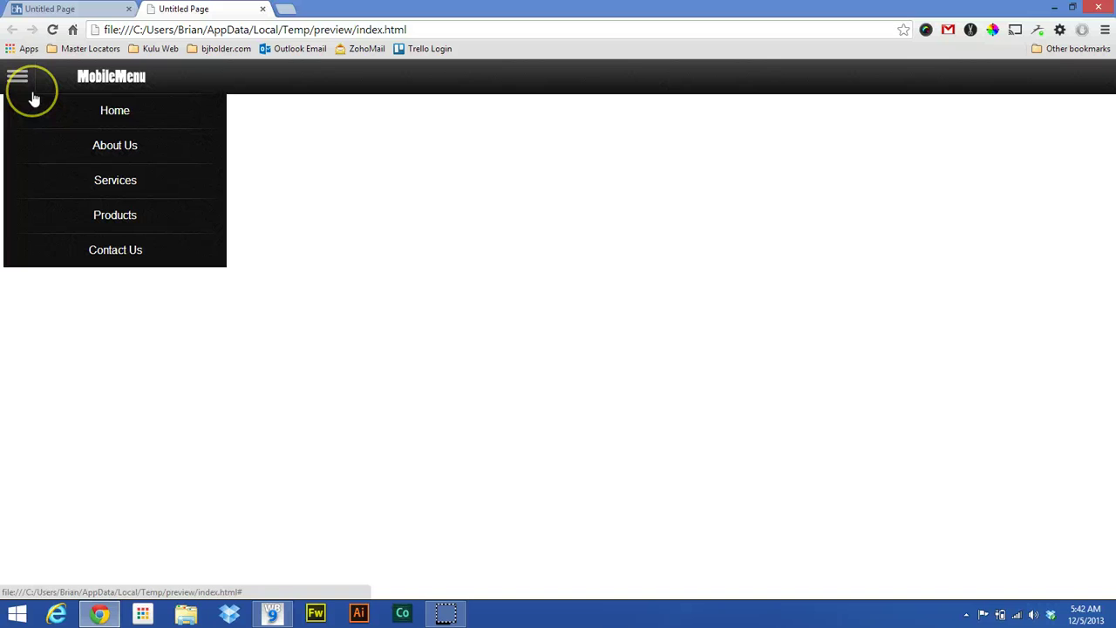
pyautogui.click(33, 94)
pyautogui.click(33, 94)
pyautogui.click(35, 93)
pyautogui.click(37, 91)
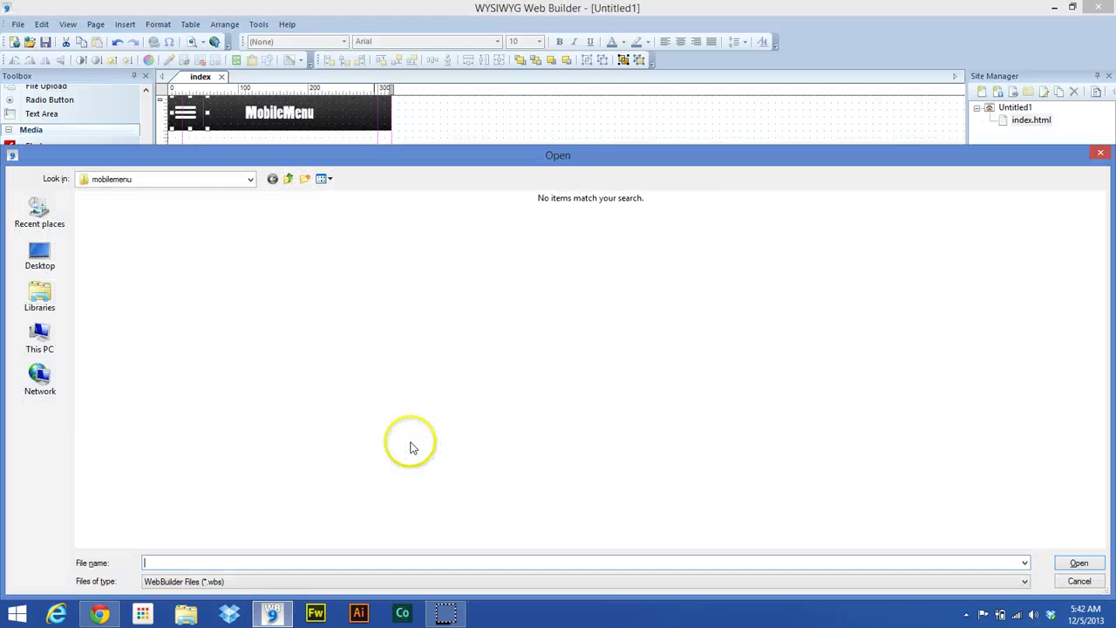
# Open the mobilemenu example project in a second Web Builder instance from the recent files list.
pyautogui.click(290, 181)
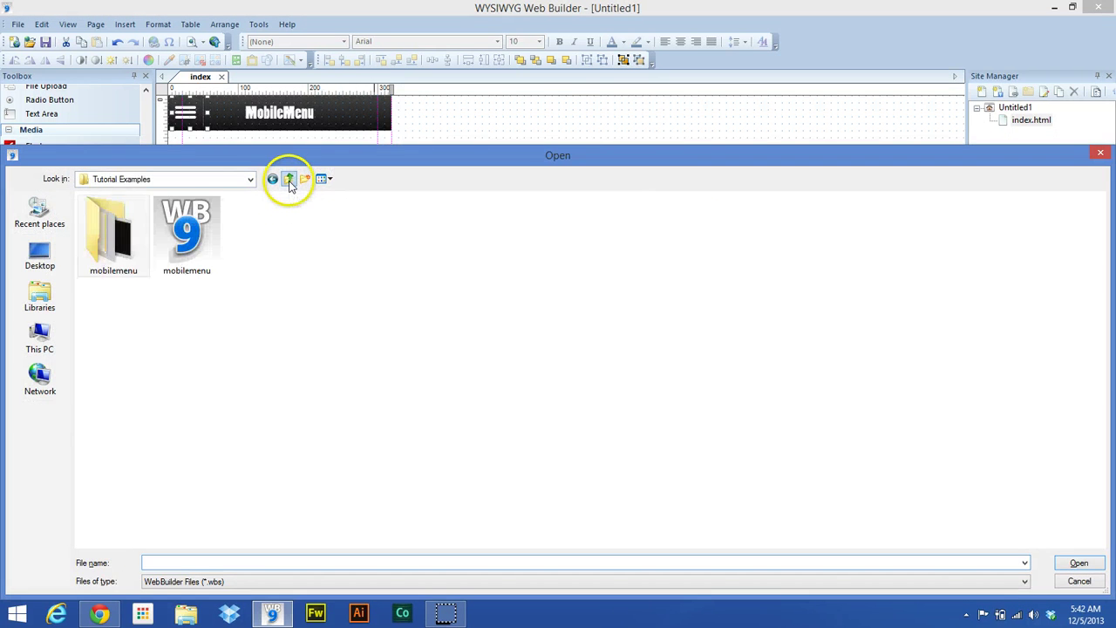
pyautogui.doubleClick(188, 244)
pyautogui.click(637, 337)
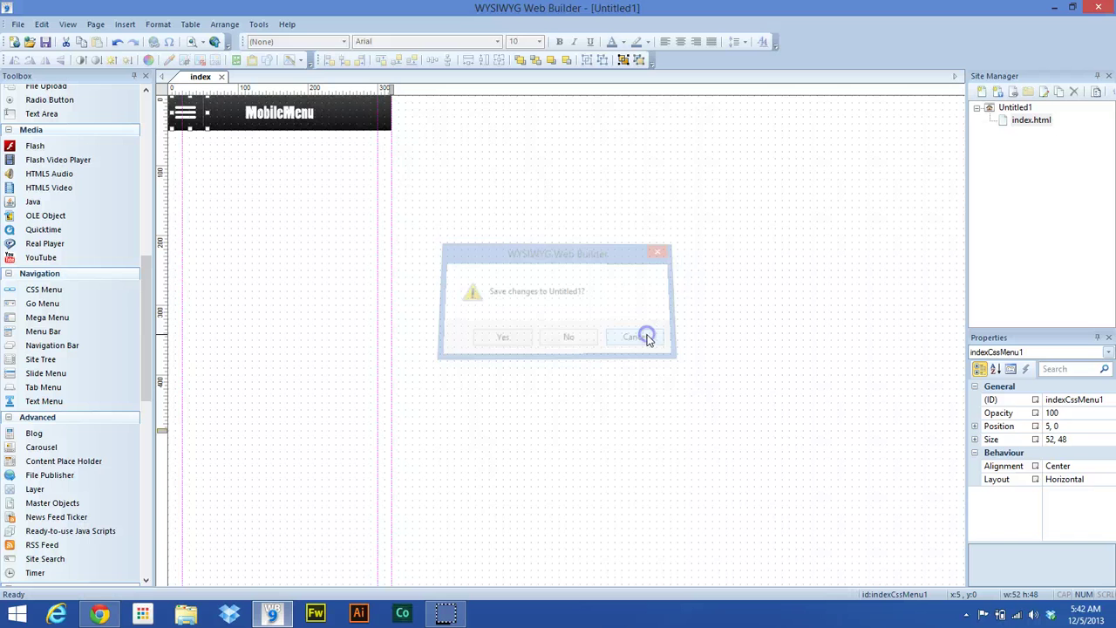
pyautogui.rightClick(276, 615)
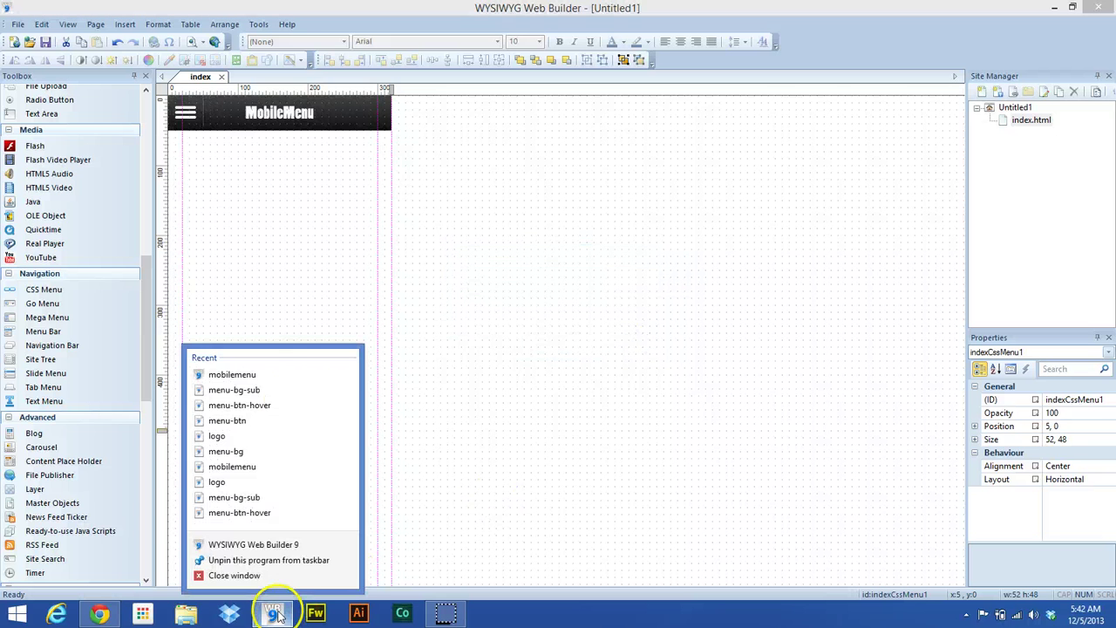
pyautogui.click(272, 377)
pyautogui.click(608, 357)
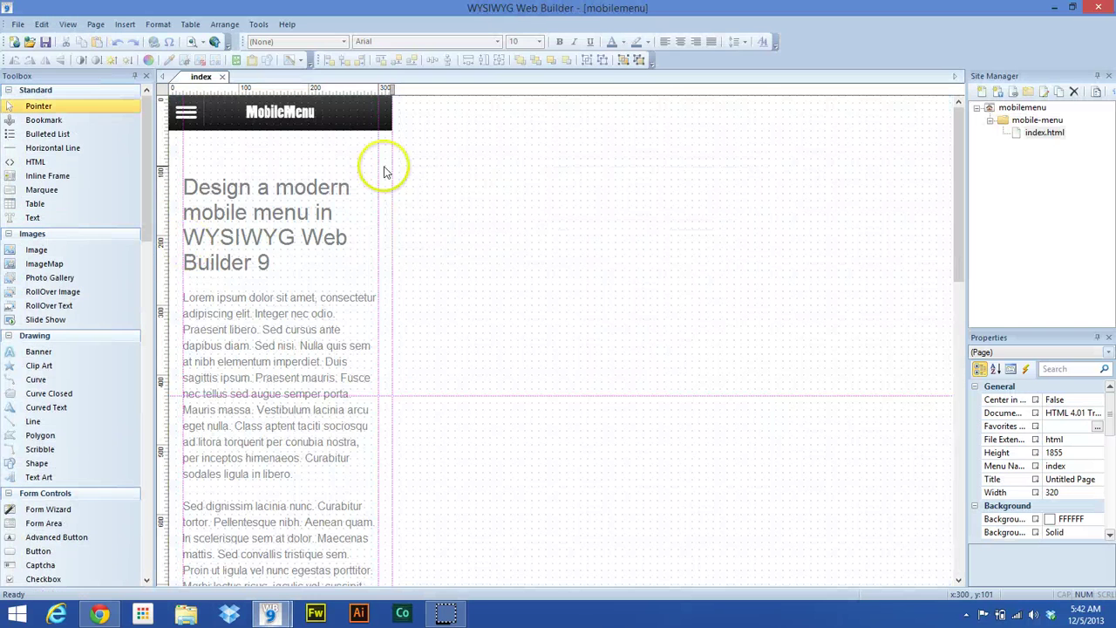
# Inspect the example CSS Menu's Style tab offset settings, then close its properties.
pyautogui.click(182, 120)
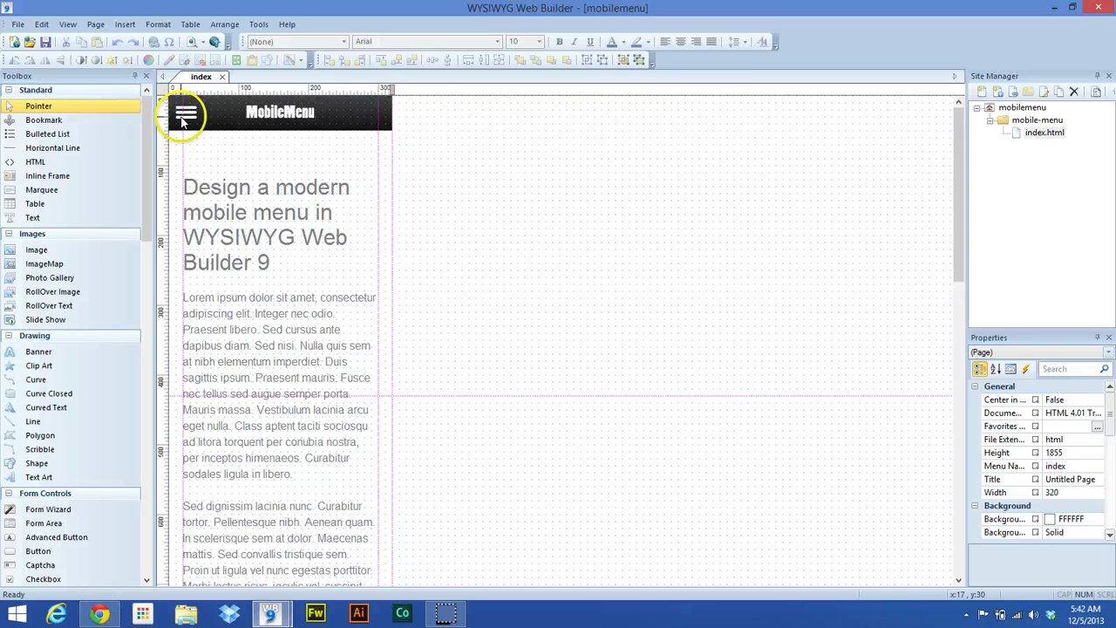
pyautogui.doubleClick(182, 121)
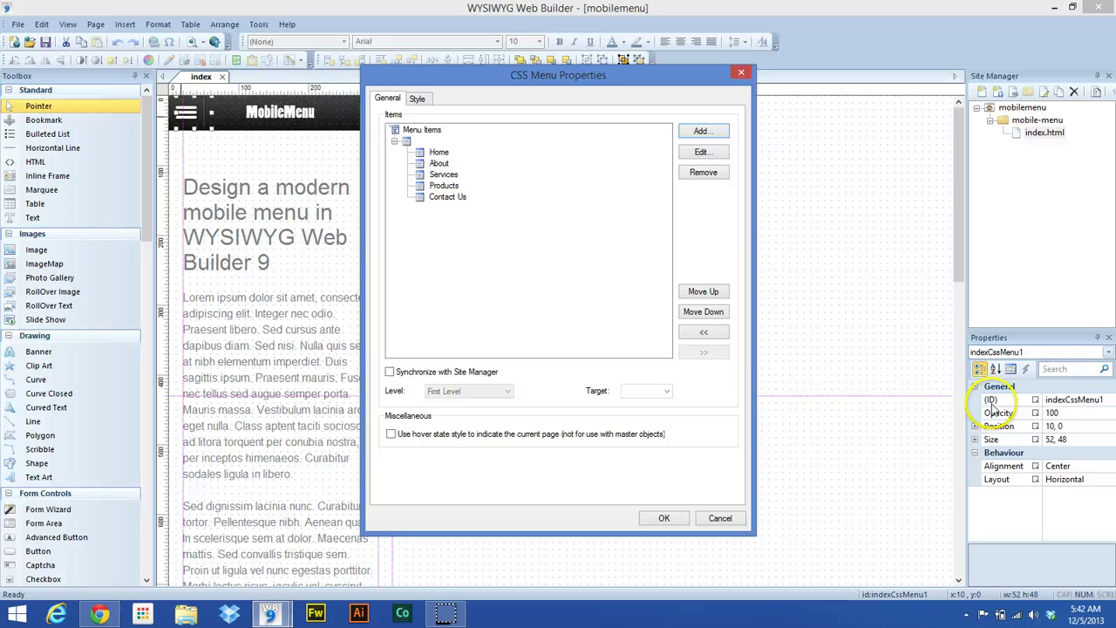
pyautogui.click(420, 98)
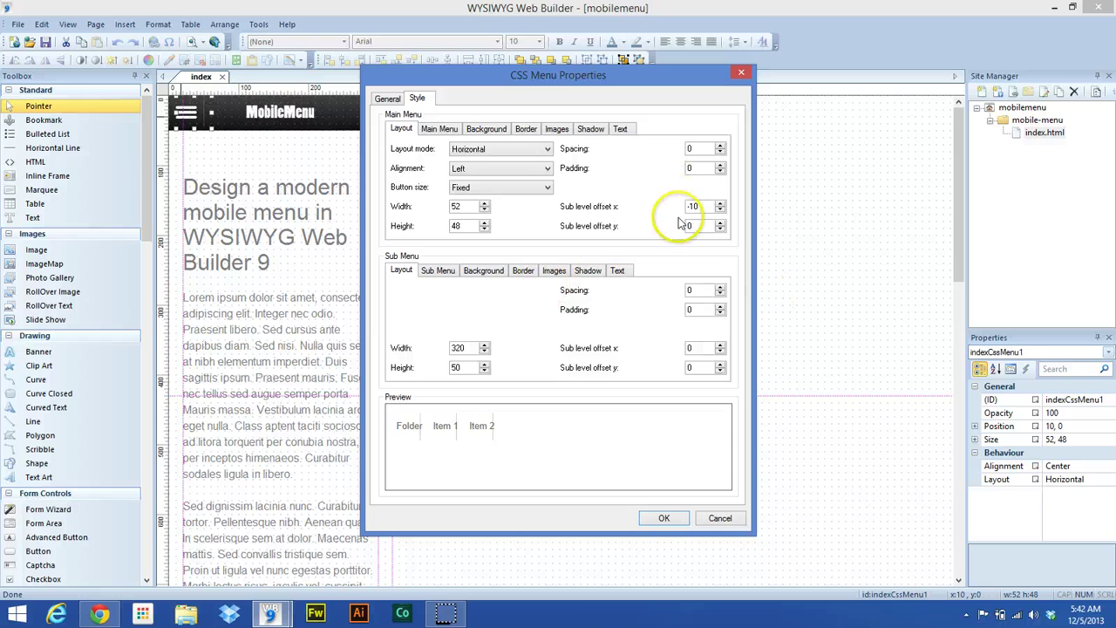
pyautogui.click(666, 518)
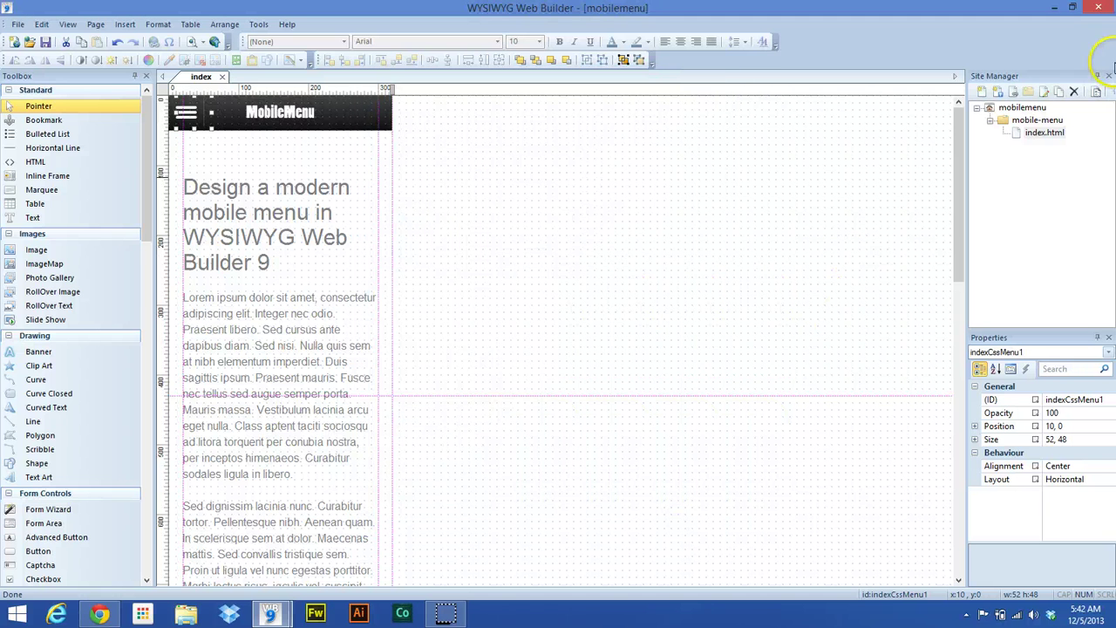
# Close the example project without saving and reopen your own CSS Menu's properties.
pyautogui.hotkey('ctrl', 'n')
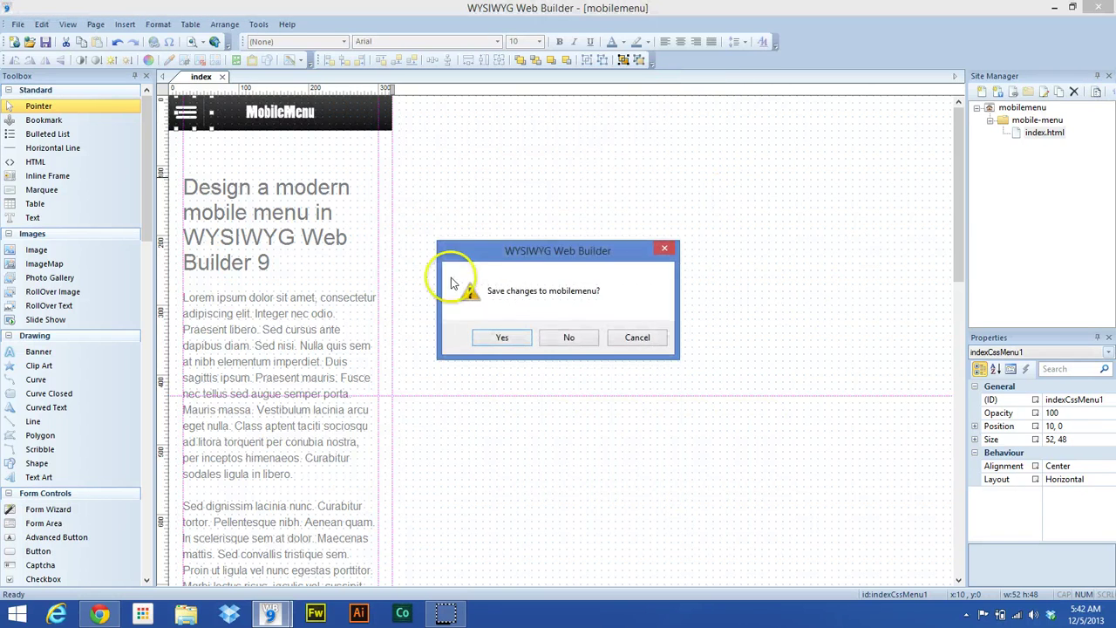
pyautogui.click(569, 338)
pyautogui.doubleClick(187, 113)
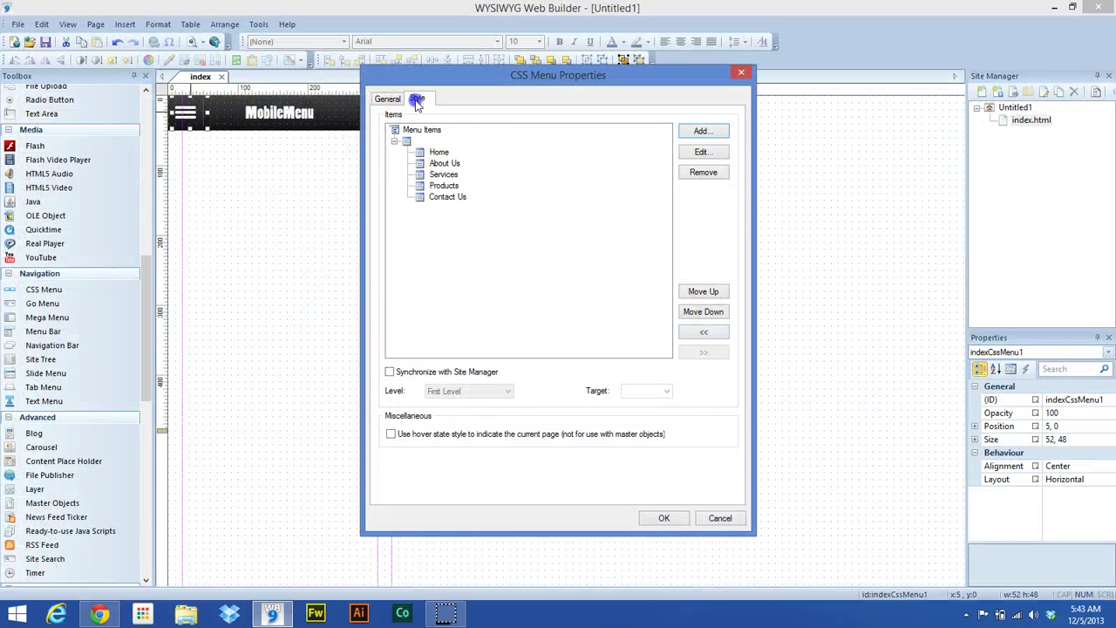
# Reset the Sub Menu Sub level x offset to 0 and use a main-menu sub-level x offset of -5.
pyautogui.click(417, 100)
pyautogui.doubleClick(698, 348)
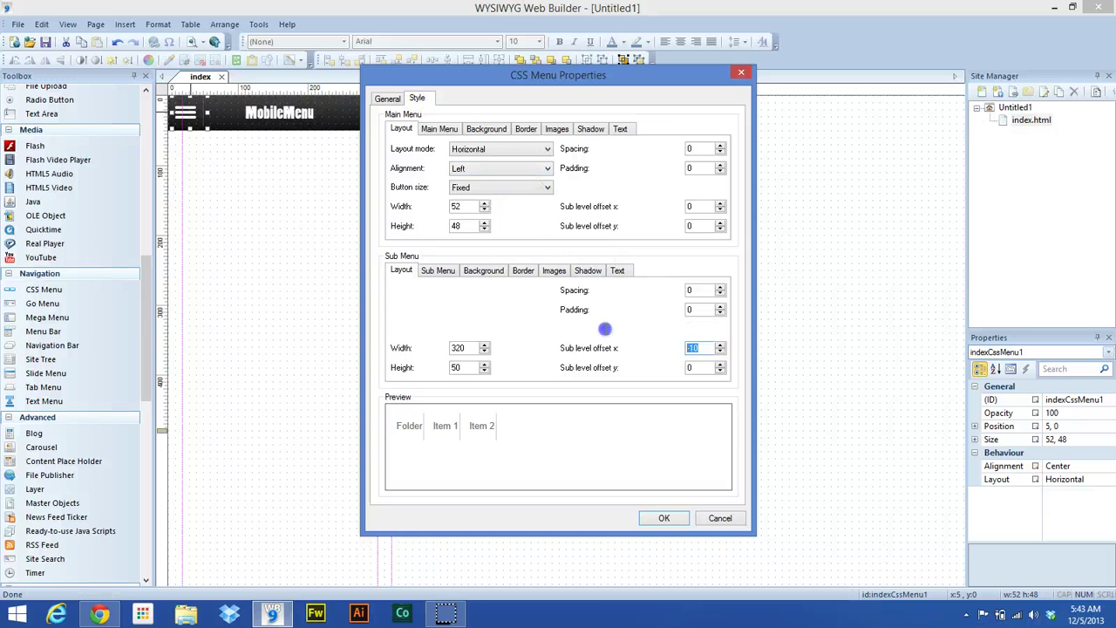
pyautogui.press('BackSpace')
pyautogui.click(713, 336)
pyautogui.write('0')
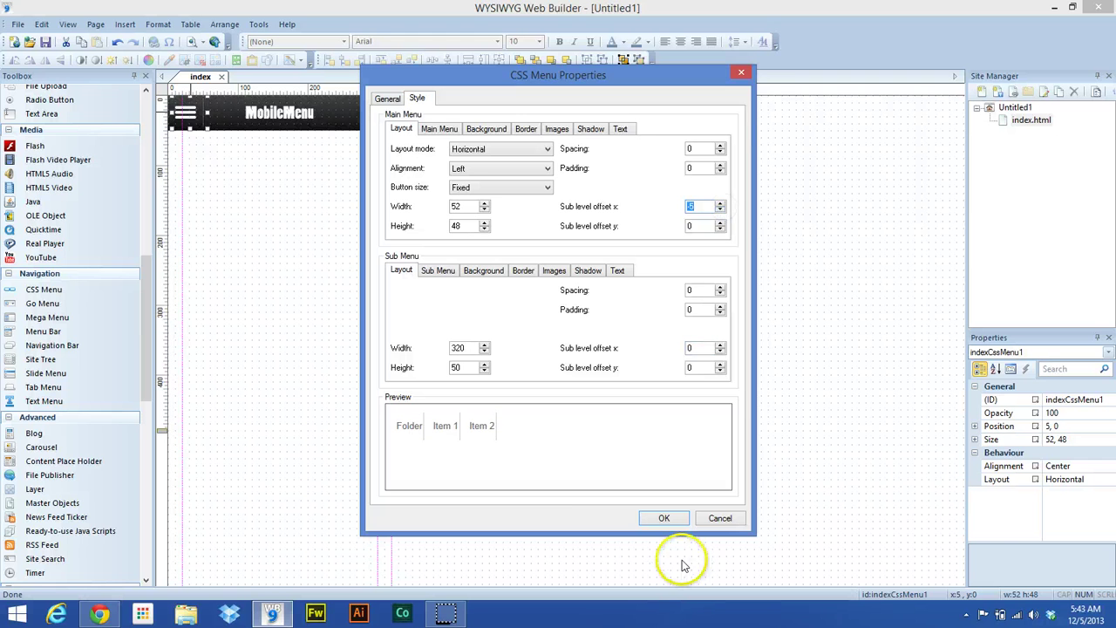
pyautogui.click(665, 519)
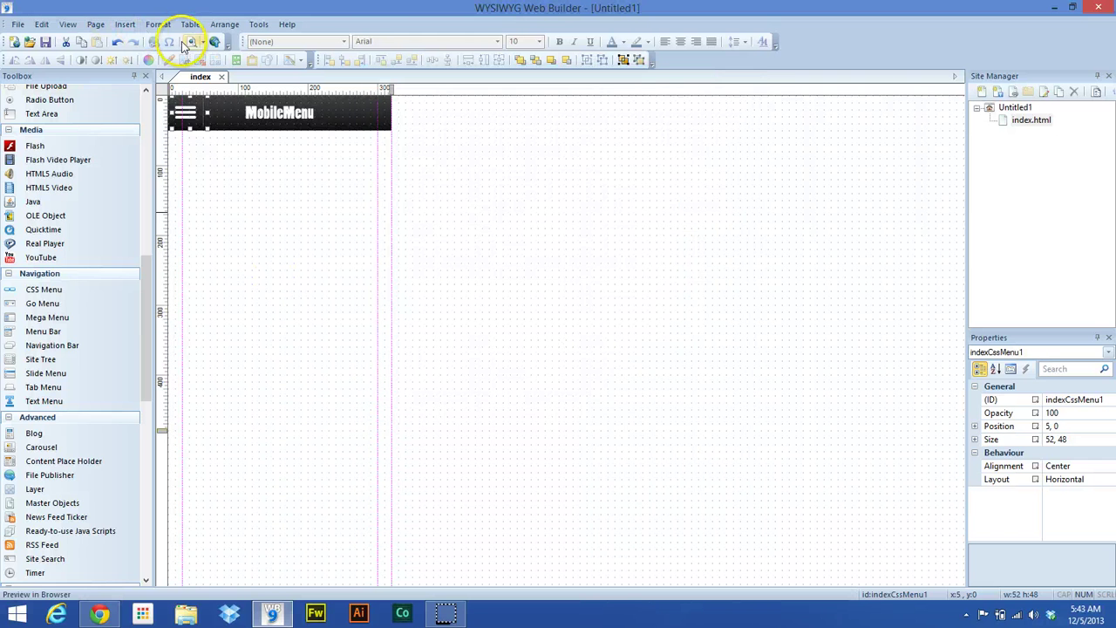
pyautogui.moveTo(183, 46)
pyautogui.mouseDown()
pyautogui.moveTo(167, 34)
pyautogui.moveTo(175, 48)
pyautogui.mouseUp()
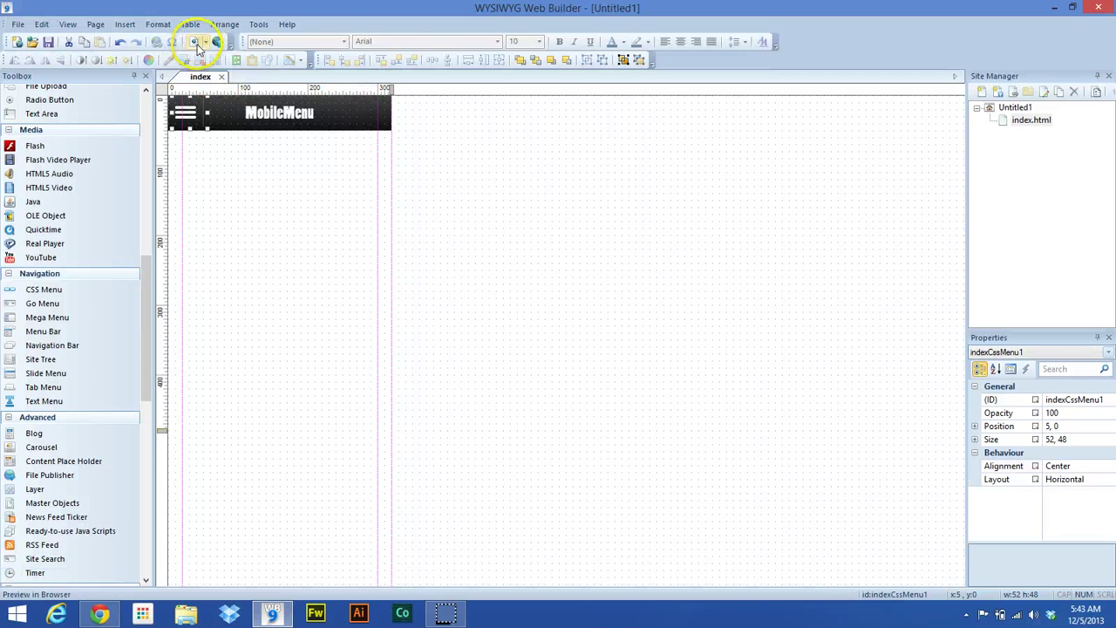
# Preview in Chrome to confirm the dropdown opens flush left, then return to the editor.
pyautogui.click(197, 42)
pyautogui.click(19, 78)
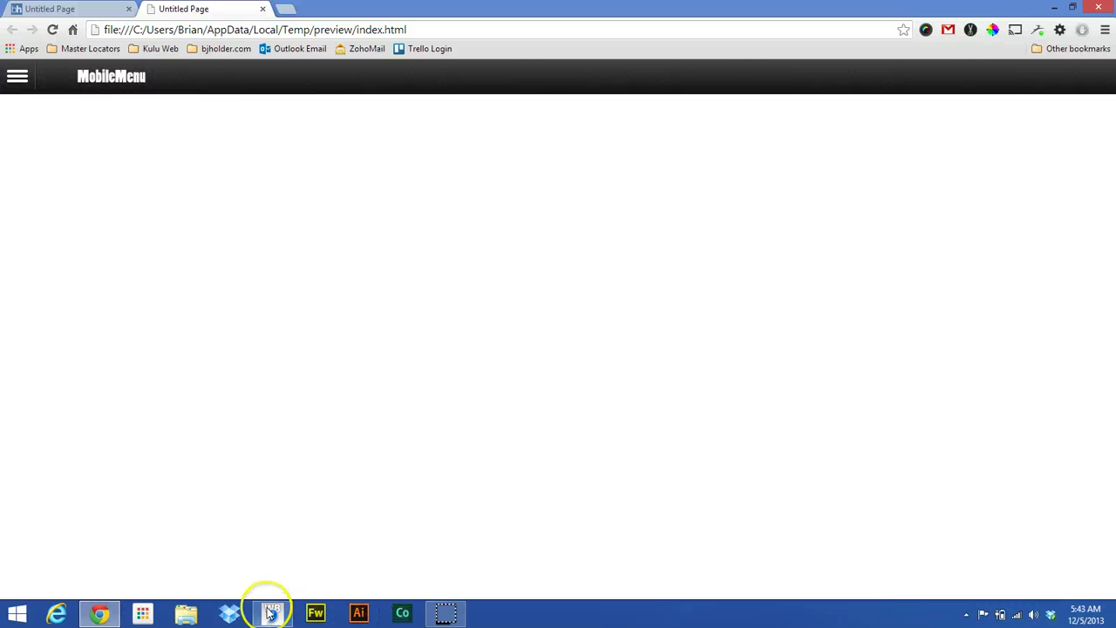
pyautogui.click(271, 613)
pyautogui.click(297, 246)
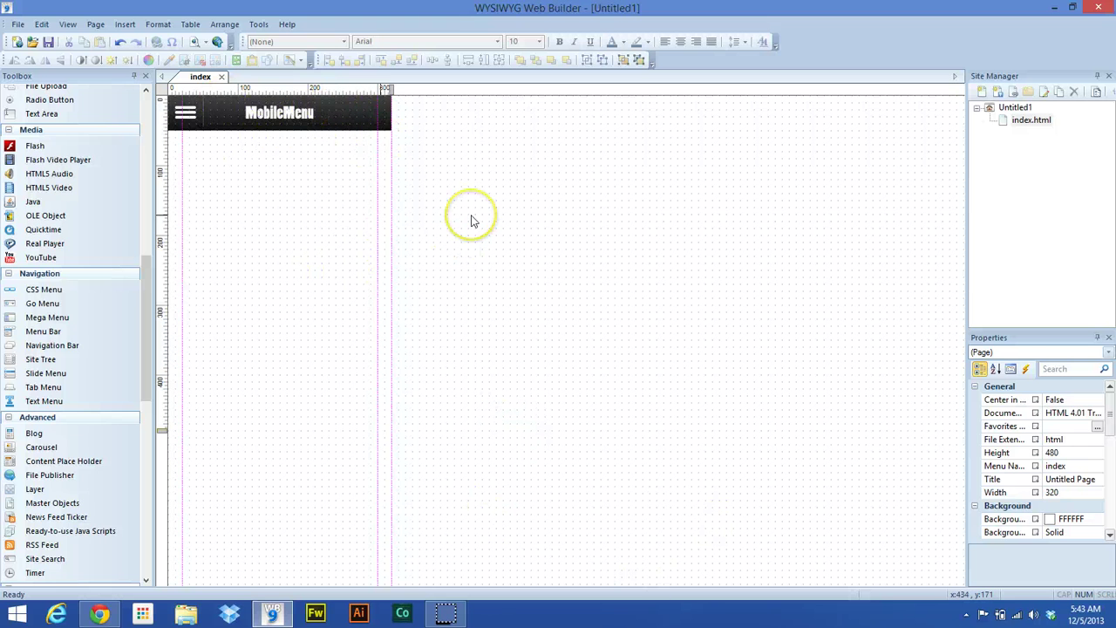
pyautogui.doubleClick(359, 112)
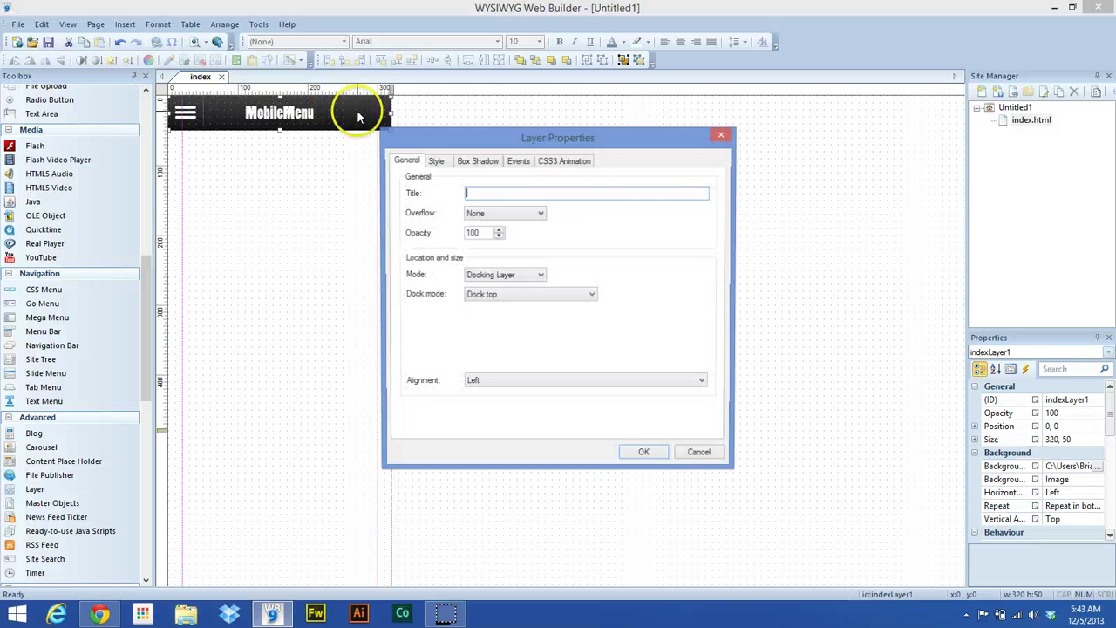
pyautogui.click(528, 297)
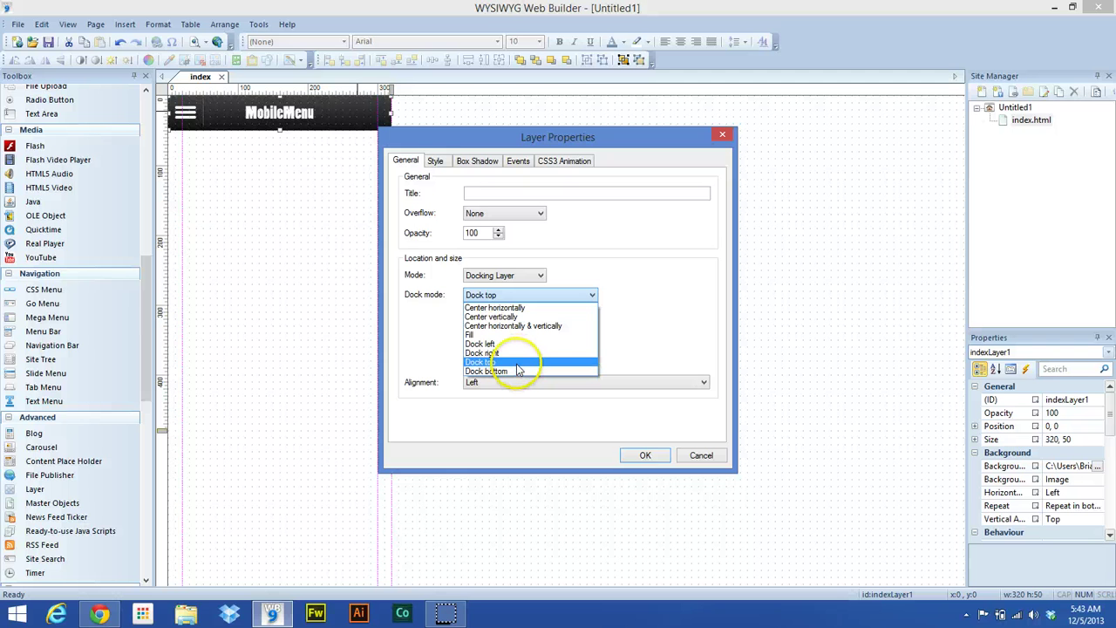
pyautogui.click(516, 365)
pyautogui.click(646, 455)
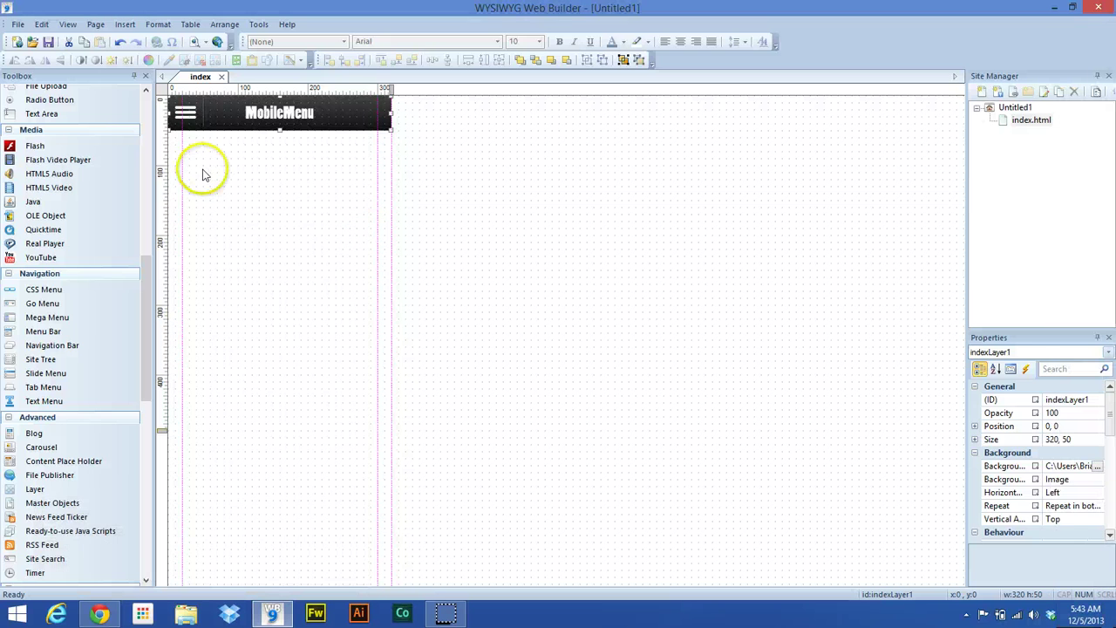
pyautogui.click(278, 172)
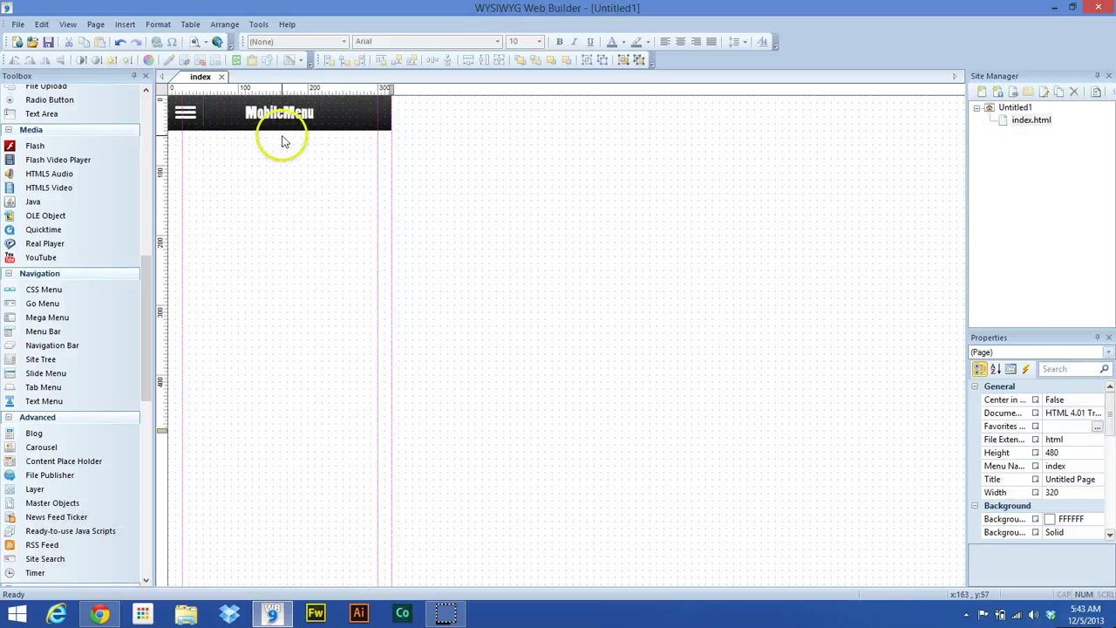